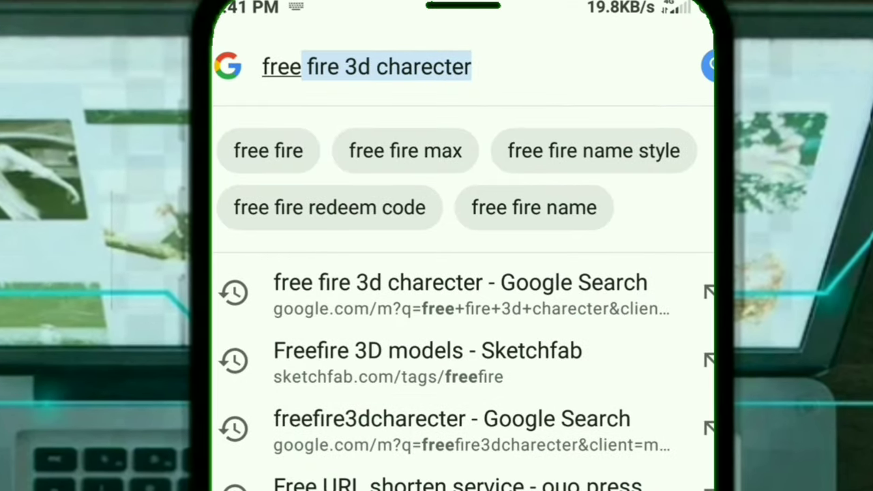
Search for a Free Fire 3D character and scroll the Freefire 3D models list to Related Tags.
{"action": "key", "text": "Return"}
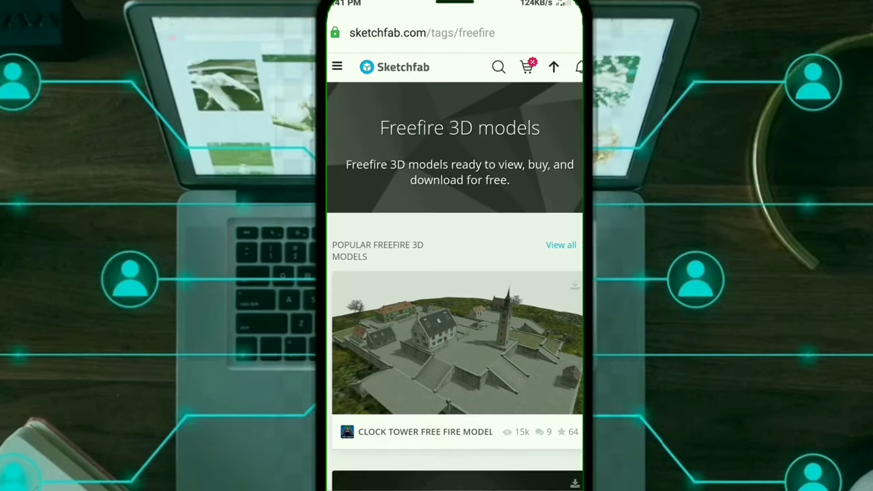
{"action": "scroll", "coordinate": [457, 306], "scroll_direction": "down", "scroll_amount": 5}
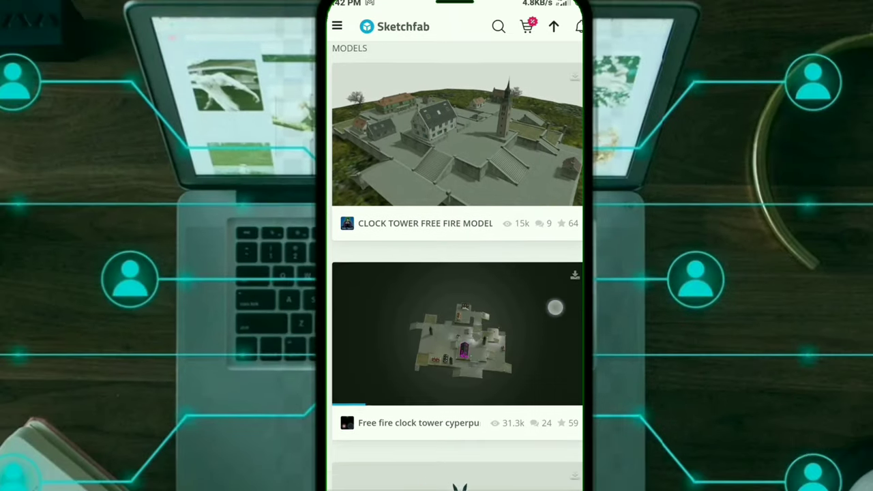
{"action": "scroll", "coordinate": [548, 400], "scroll_direction": "down", "scroll_amount": 3}
{"action": "scroll", "coordinate": [549, 381], "scroll_direction": "down", "scroll_amount": 7}
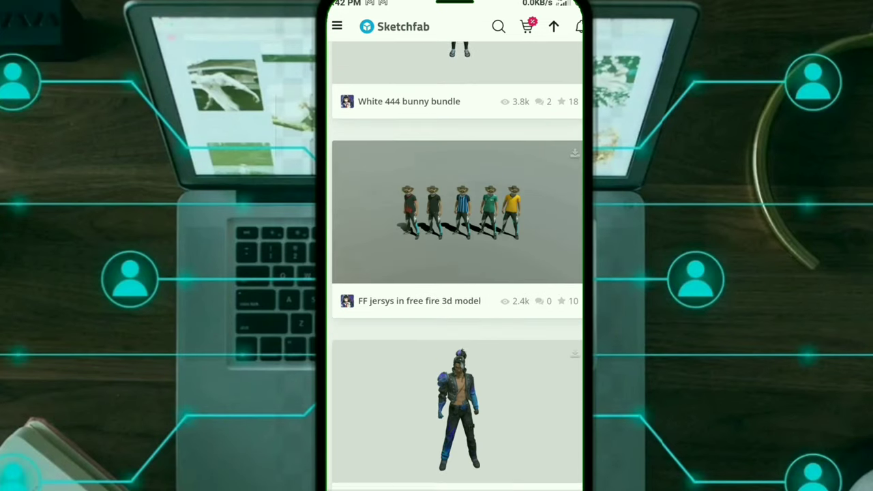
{"action": "scroll", "coordinate": [545, 346], "scroll_direction": "down", "scroll_amount": 4}
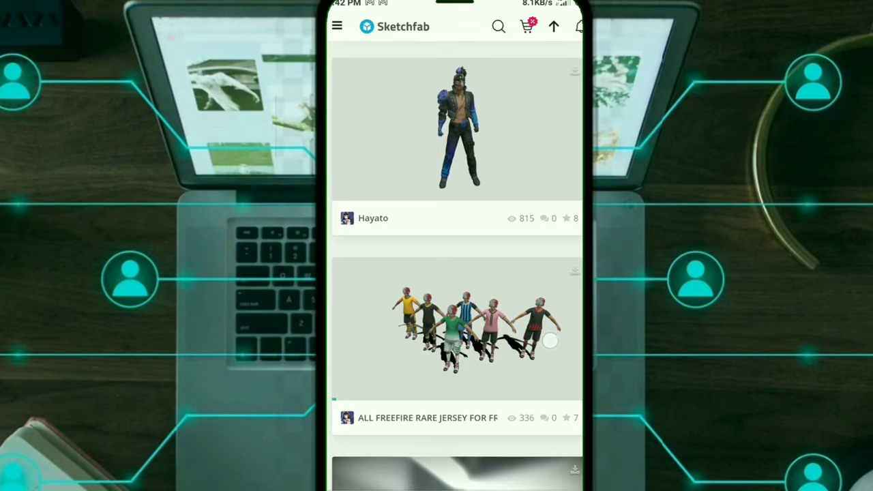
{"action": "scroll", "coordinate": [457, 273], "scroll_direction": "down", "scroll_amount": 2}
{"action": "scroll", "coordinate": [457, 273], "scroll_direction": "down", "scroll_amount": 5}
{"action": "scroll", "coordinate": [456, 272], "scroll_direction": "down", "scroll_amount": 3}
{"action": "scroll", "coordinate": [457, 273], "scroll_direction": "down", "scroll_amount": 1}
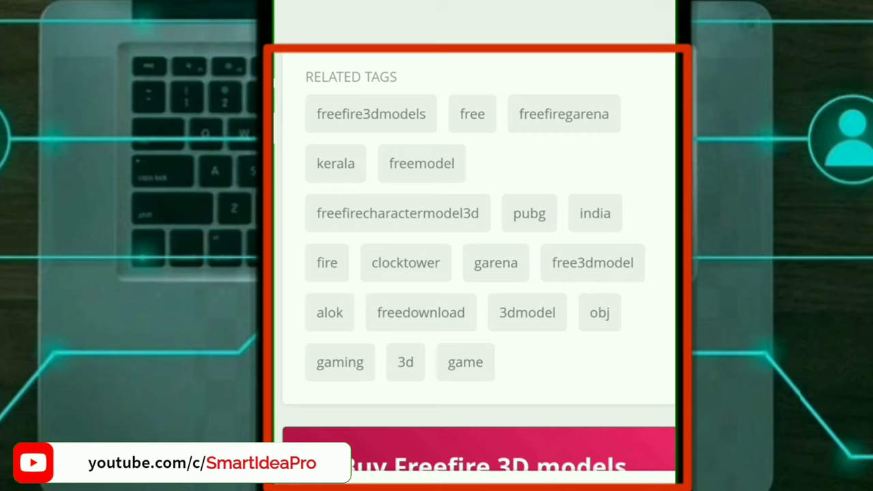
Open the india tag and browse through its models.
{"action": "left_click", "coordinate": [595, 212]}
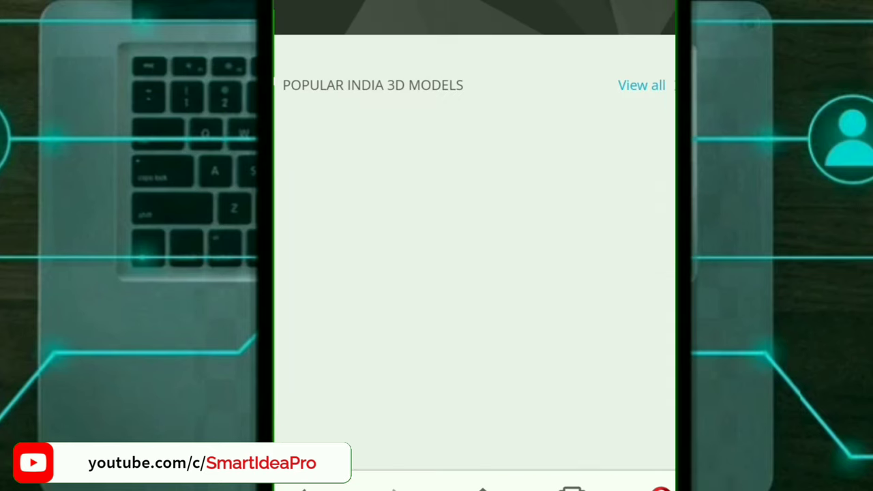
{"action": "scroll", "coordinate": [457, 273], "scroll_direction": "down", "scroll_amount": 5}
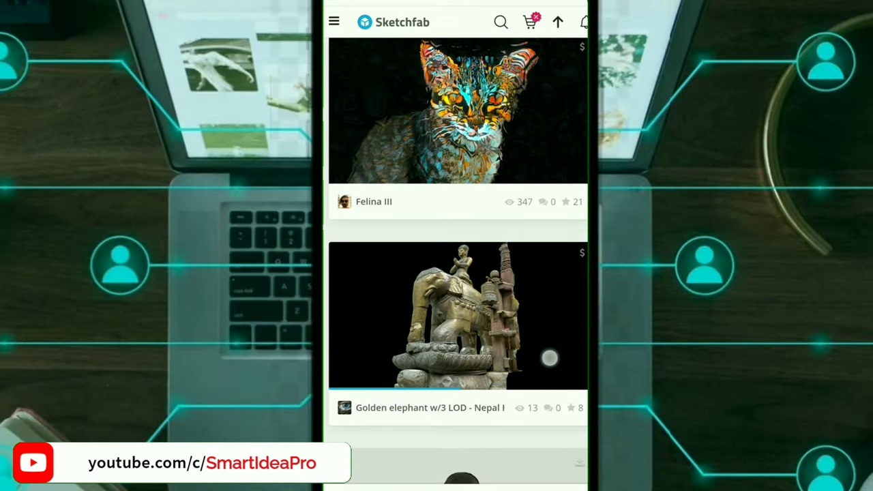
{"action": "scroll", "coordinate": [548, 348], "scroll_direction": "down", "scroll_amount": 3}
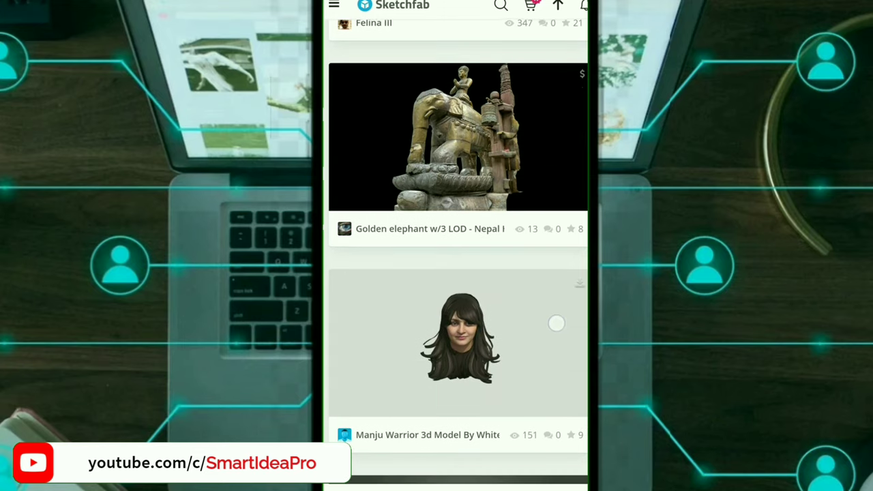
{"action": "scroll", "coordinate": [557, 323], "scroll_direction": "down", "scroll_amount": 3}
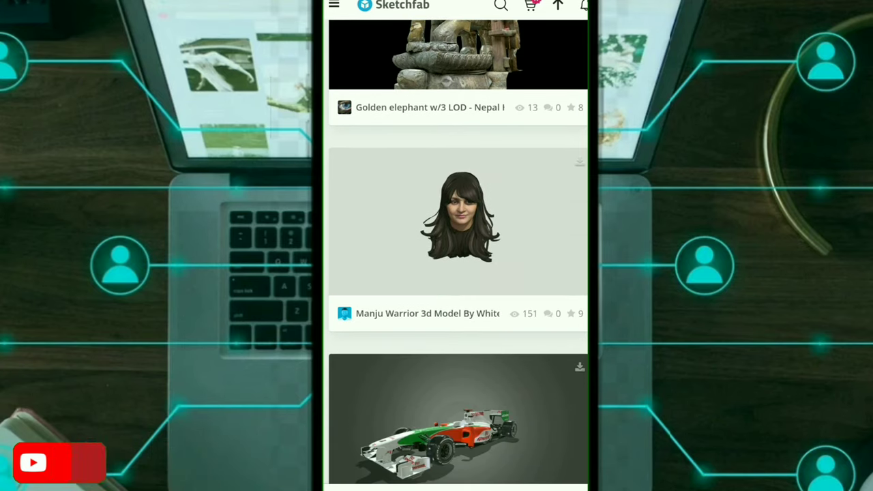
{"action": "scroll", "coordinate": [458, 252], "scroll_direction": "down", "scroll_amount": 5}
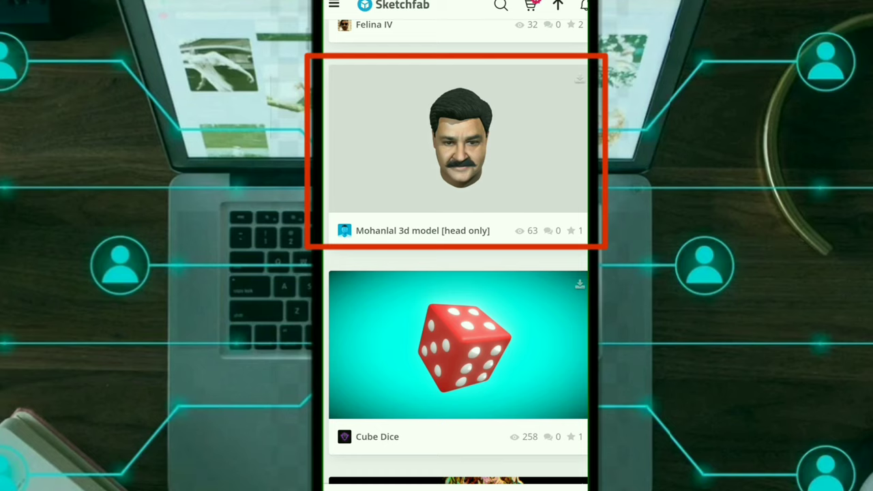
{"action": "scroll", "coordinate": [542, 359], "scroll_direction": "down", "scroll_amount": 3}
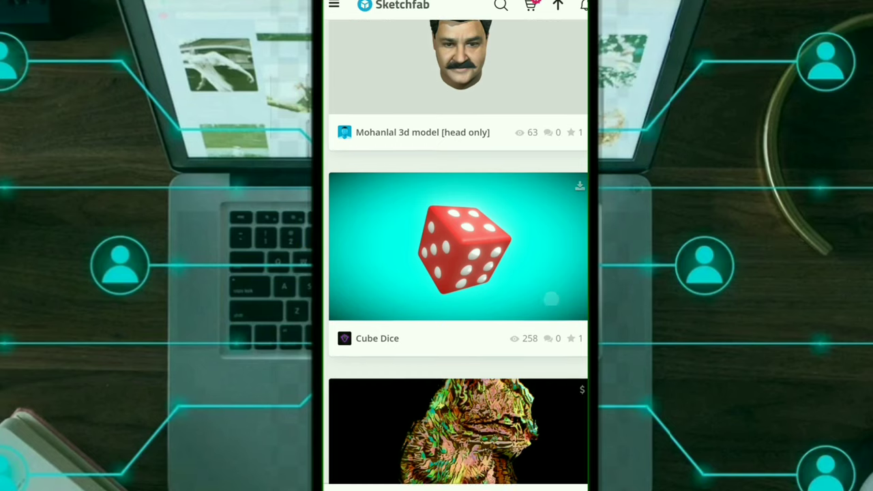
{"action": "scroll", "coordinate": [547, 319], "scroll_direction": "down", "scroll_amount": 5}
{"action": "scroll", "coordinate": [551, 300], "scroll_direction": "down", "scroll_amount": 4}
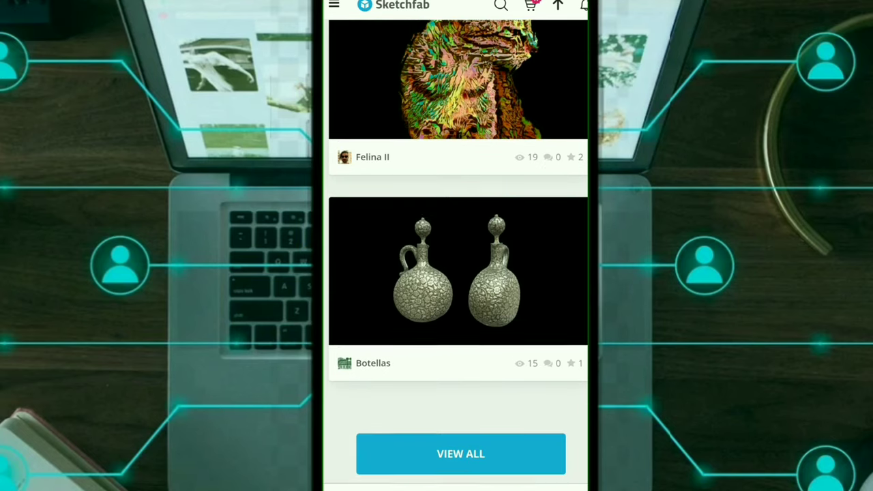
{"action": "scroll", "coordinate": [552, 291], "scroll_direction": "up", "scroll_amount": 1}
{"action": "scroll", "coordinate": [552, 300], "scroll_direction": "up", "scroll_amount": 10}
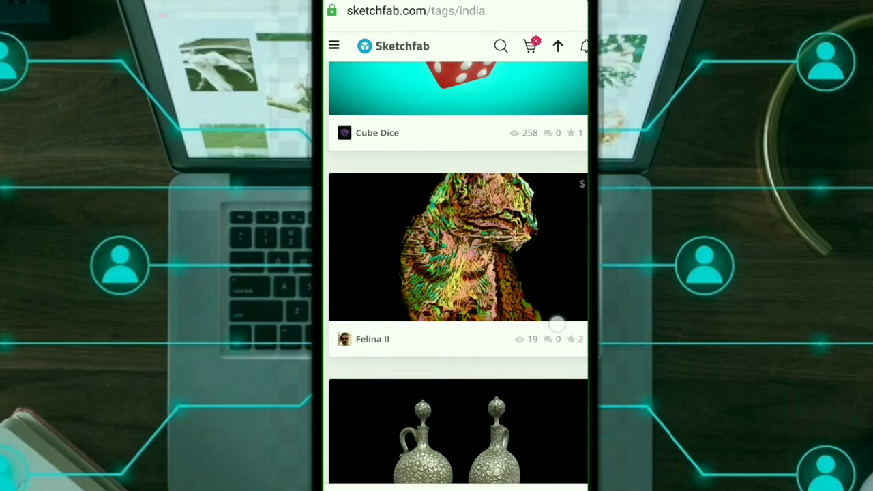
{"action": "scroll", "coordinate": [553, 300], "scroll_direction": "up", "scroll_amount": 10}
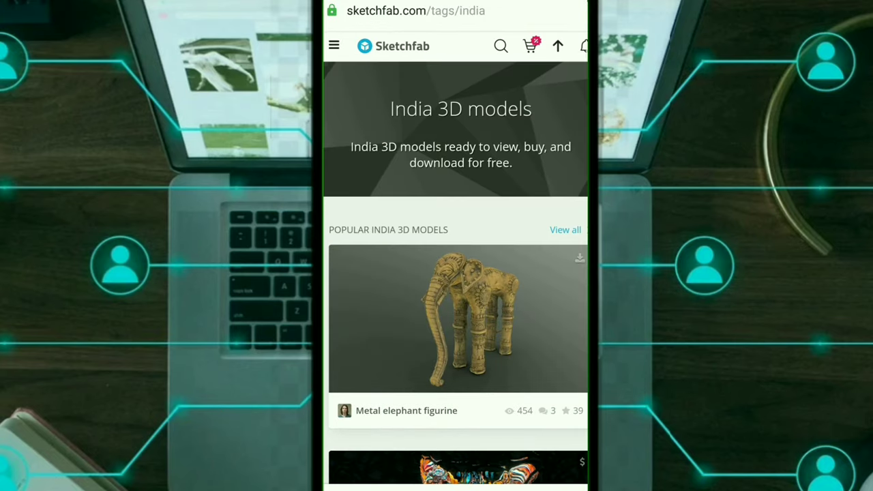
Scroll through further results, ending on the freefire tag page with the clock tower models.
{"action": "scroll", "coordinate": [539, 416], "scroll_direction": "down", "scroll_amount": 2}
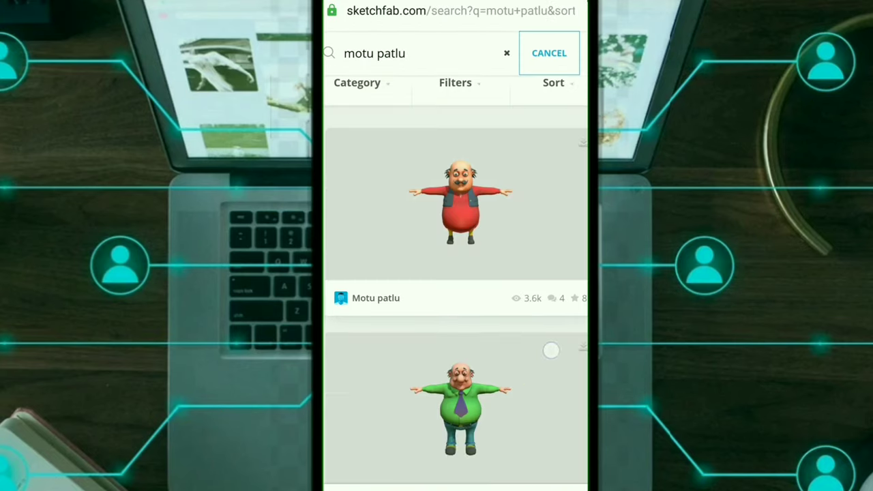
{"action": "scroll", "coordinate": [550, 303], "scroll_direction": "down", "scroll_amount": 2}
{"action": "scroll", "coordinate": [551, 303], "scroll_direction": "down", "scroll_amount": 3}
{"action": "scroll", "coordinate": [565, 351], "scroll_direction": "up", "scroll_amount": 3}
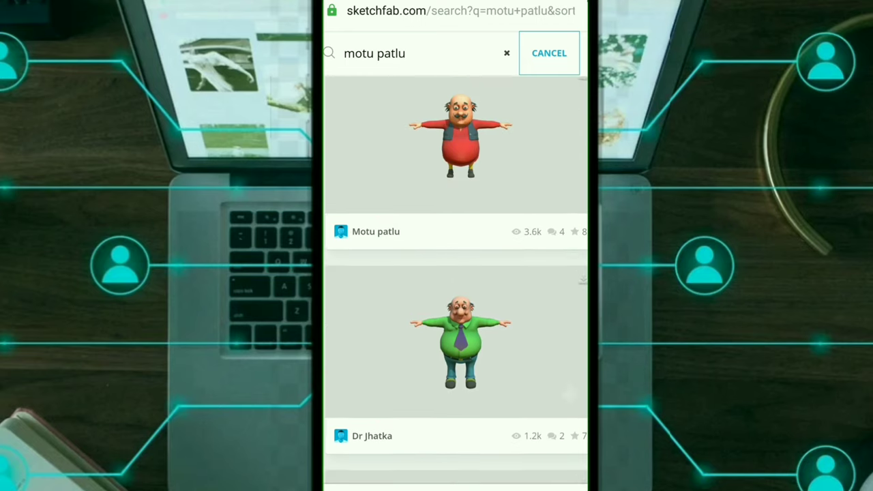
{"action": "scroll", "coordinate": [563, 386], "scroll_direction": "up", "scroll_amount": 2}
{"action": "scroll", "coordinate": [563, 386], "scroll_direction": "down", "scroll_amount": 1}
{"action": "scroll", "coordinate": [570, 384], "scroll_direction": "down", "scroll_amount": 5}
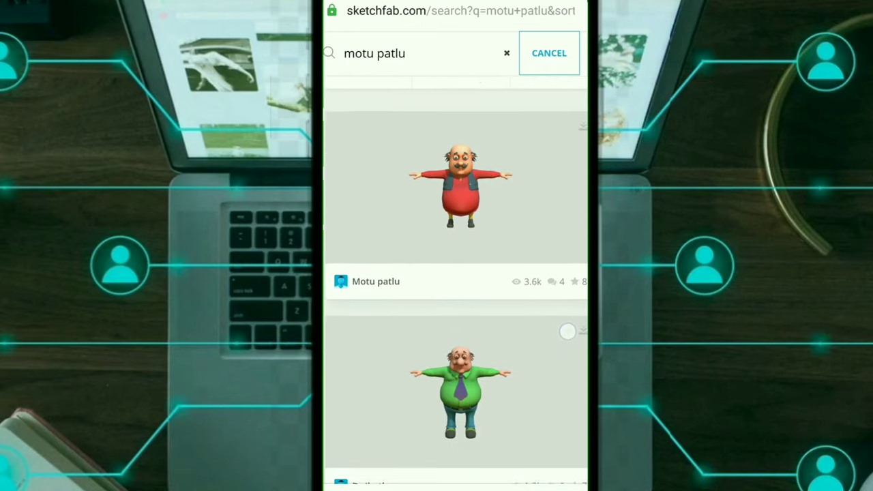
{"action": "scroll", "coordinate": [570, 384], "scroll_direction": "down", "scroll_amount": 2}
{"action": "scroll", "coordinate": [570, 384], "scroll_direction": "down", "scroll_amount": 2}
{"action": "scroll", "coordinate": [567, 345], "scroll_direction": "down", "scroll_amount": 1}
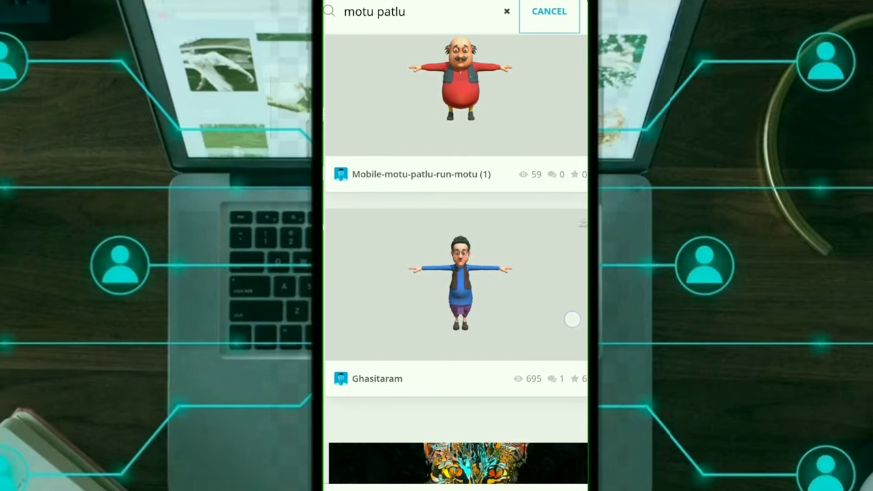
{"action": "scroll", "coordinate": [571, 308], "scroll_direction": "up", "scroll_amount": 1}
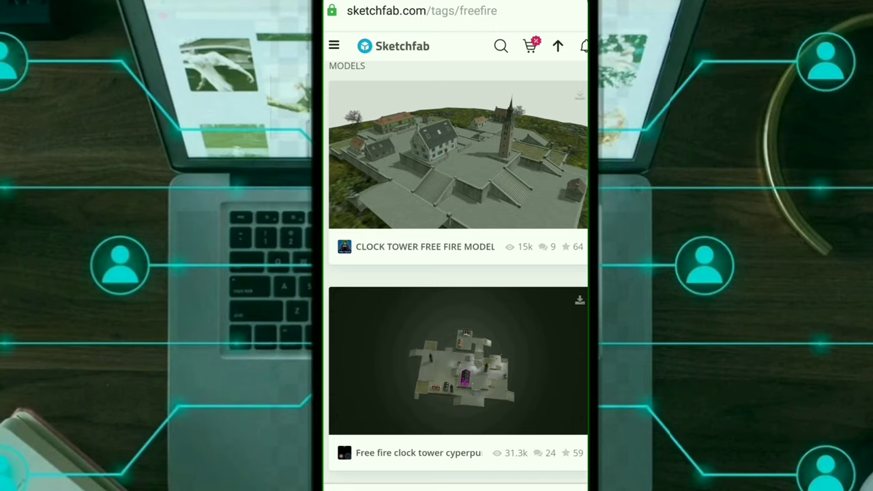
Open the list of all model categories from the Explore menu.
{"action": "left_click", "coordinate": [334, 46]}
{"action": "left_click", "coordinate": [481, 108]}
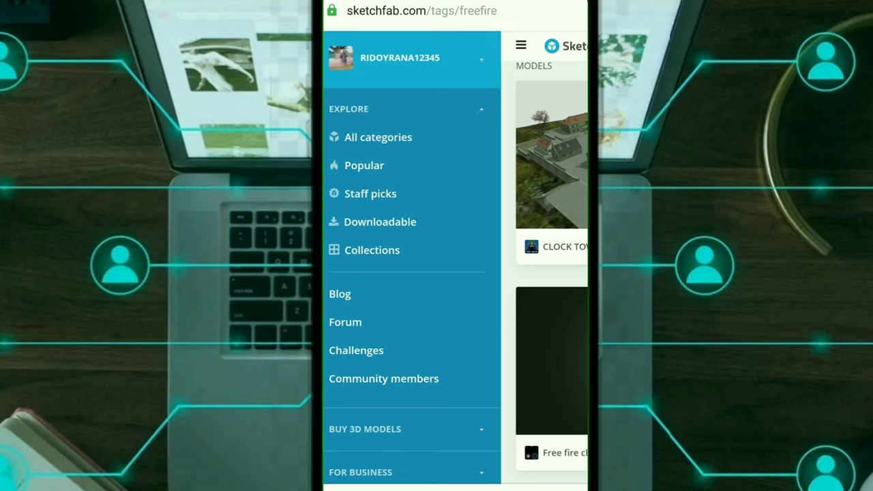
{"action": "left_click", "coordinate": [377, 137]}
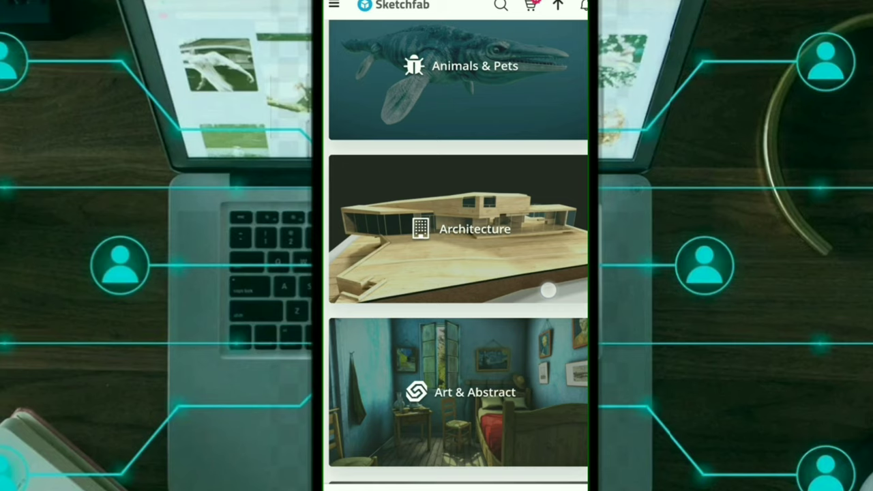
Scroll the categories list down to Animals & Pets.
{"action": "scroll", "coordinate": [548, 291], "scroll_direction": "down", "scroll_amount": 5}
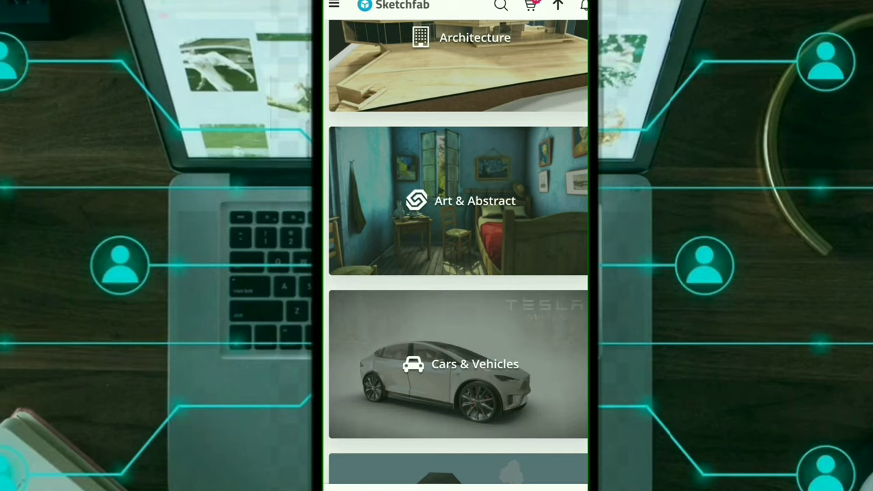
{"action": "scroll", "coordinate": [550, 288], "scroll_direction": "down", "scroll_amount": 5}
{"action": "scroll", "coordinate": [552, 251], "scroll_direction": "down", "scroll_amount": 2}
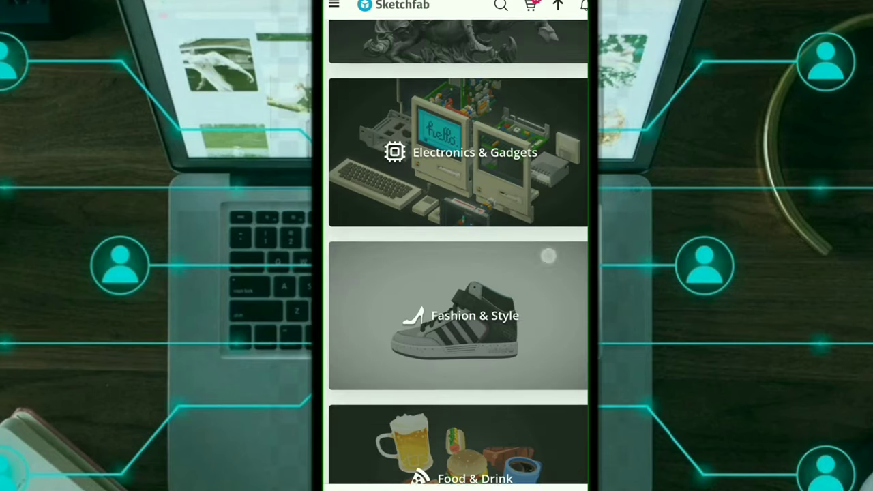
{"action": "scroll", "coordinate": [549, 255], "scroll_direction": "down", "scroll_amount": 3}
{"action": "scroll", "coordinate": [549, 306], "scroll_direction": "down", "scroll_amount": 2}
{"action": "scroll", "coordinate": [547, 295], "scroll_direction": "down", "scroll_amount": 1}
{"action": "scroll", "coordinate": [547, 295], "scroll_direction": "down", "scroll_amount": 3}
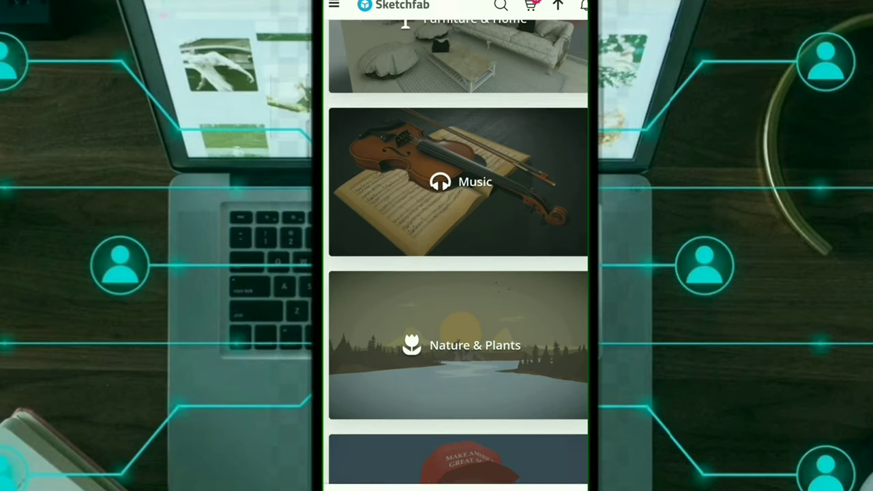
{"action": "scroll", "coordinate": [547, 313], "scroll_direction": "down", "scroll_amount": 2}
{"action": "scroll", "coordinate": [548, 230], "scroll_direction": "down", "scroll_amount": 1}
{"action": "scroll", "coordinate": [548, 230], "scroll_direction": "down", "scroll_amount": 3}
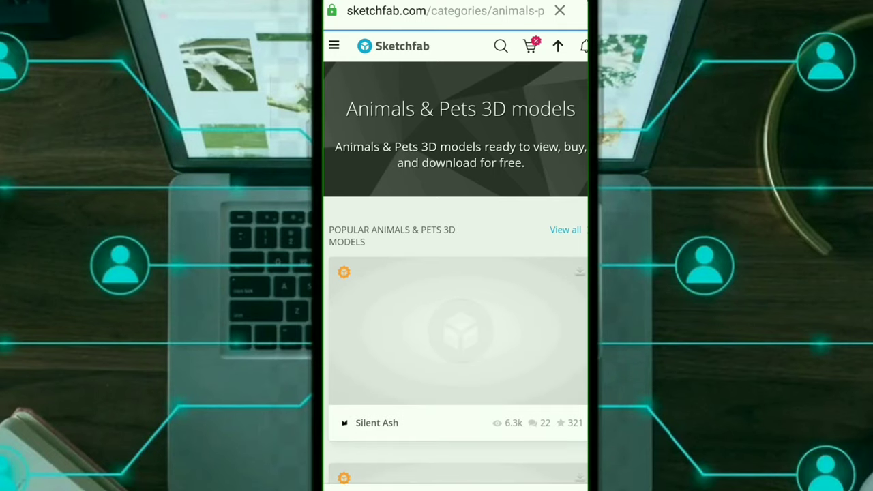
{"action": "scroll", "coordinate": [455, 273], "scroll_direction": "down", "scroll_amount": 10}
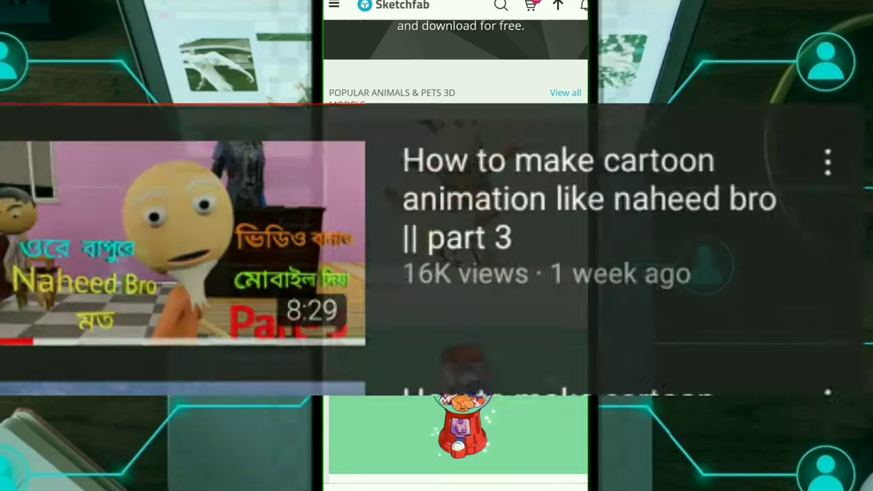
Scroll the file manager down to the Smart clocktower.zip archive for extraction.
{"action": "scroll", "coordinate": [455, 272], "scroll_direction": "down", "scroll_amount": 3}
{"action": "scroll", "coordinate": [455, 273], "scroll_direction": "down", "scroll_amount": 3}
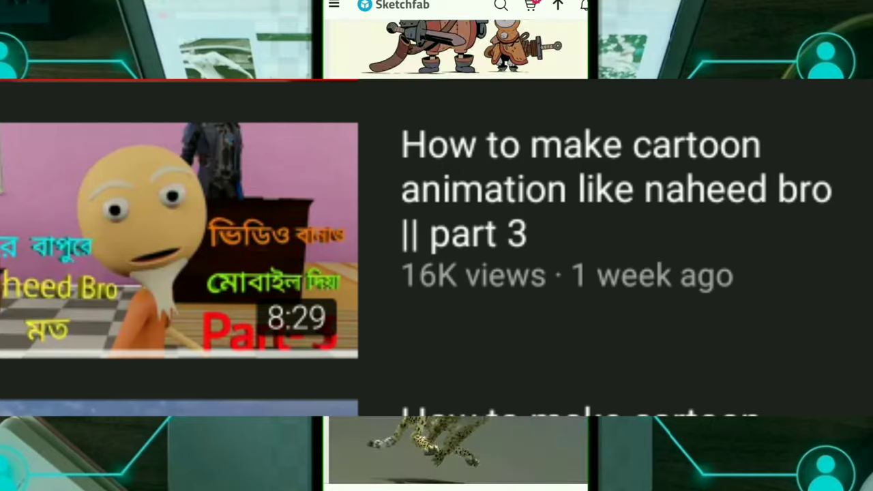
{"action": "scroll", "coordinate": [455, 272], "scroll_direction": "down", "scroll_amount": 3}
{"action": "scroll", "coordinate": [455, 272], "scroll_direction": "down", "scroll_amount": 3}
{"action": "scroll", "coordinate": [456, 272], "scroll_direction": "down", "scroll_amount": 3}
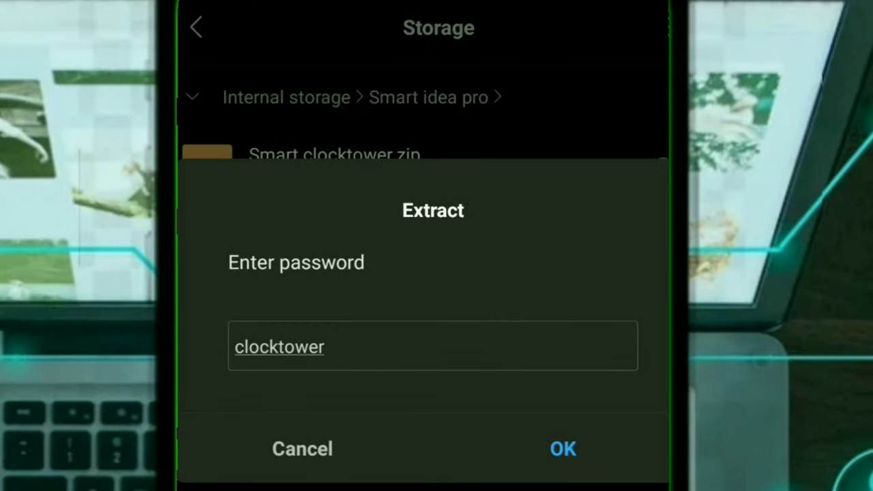
Extract the archive and open Smart clocktower > clock tower > Model to see Clock Tower.obj.
{"action": "left_click", "coordinate": [580, 446]}
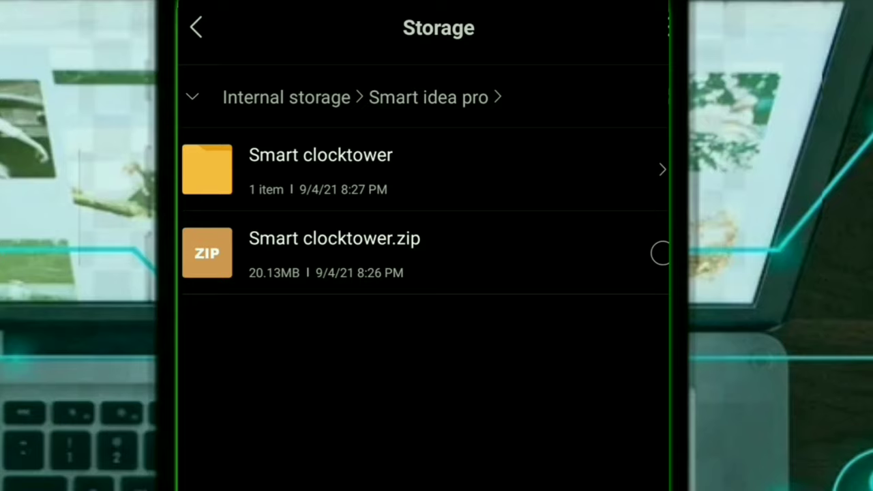
{"action": "left_click", "coordinate": [320, 169]}
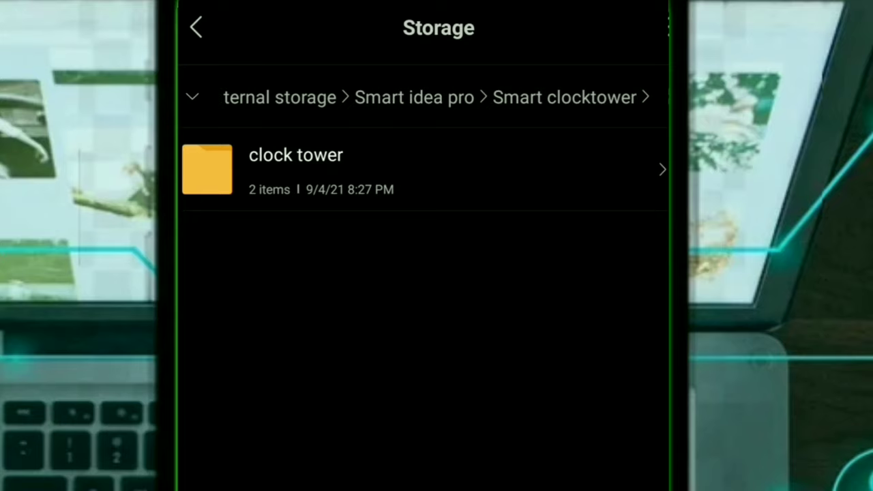
{"action": "left_click", "coordinate": [296, 169]}
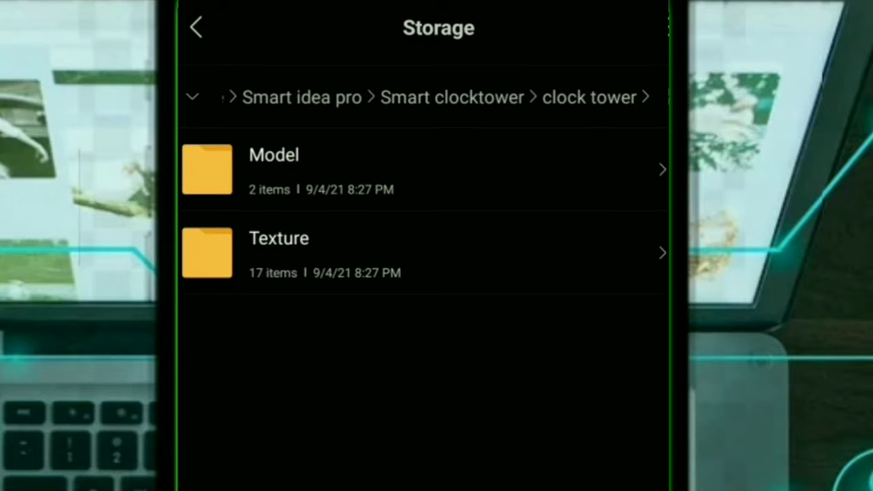
{"action": "left_click", "coordinate": [273, 169]}
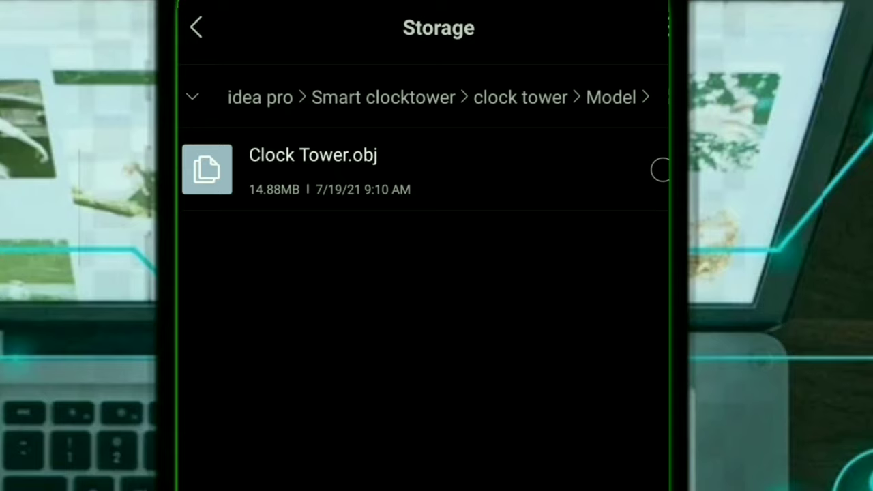
Go back and browse the numbered png files in the Texture folder.
{"action": "key", "text": "Escape"}
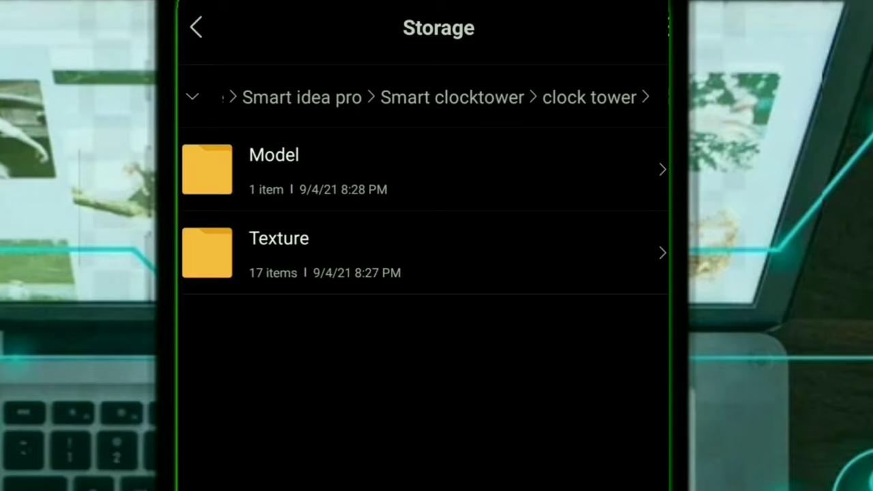
{"action": "left_click", "coordinate": [278, 252]}
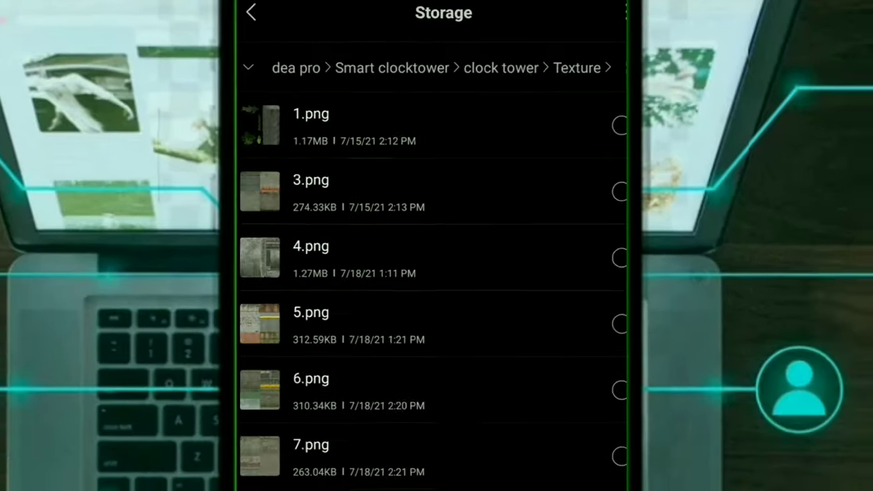
{"action": "scroll", "coordinate": [436, 307], "scroll_direction": "down", "scroll_amount": 2}
{"action": "scroll", "coordinate": [436, 307], "scroll_direction": "down", "scroll_amount": 5}
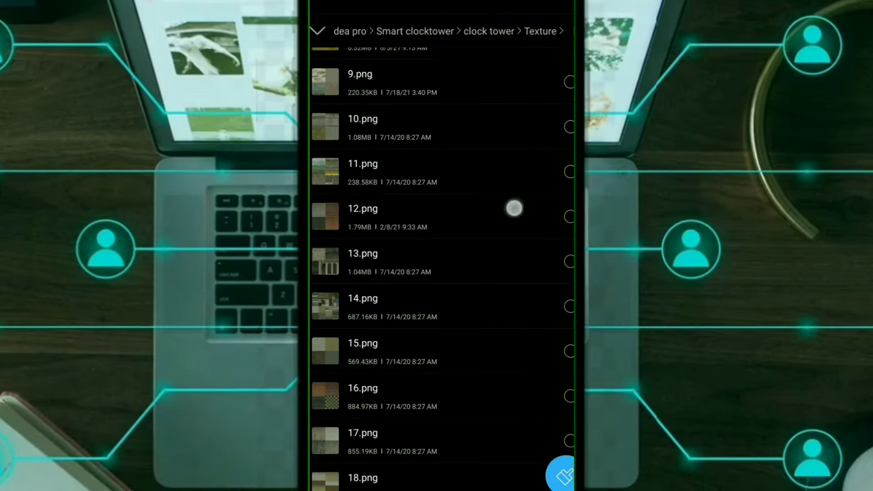
{"action": "scroll", "coordinate": [512, 206], "scroll_direction": "up", "scroll_amount": 5}
{"action": "mouse_move", "coordinate": [514, 265]}
{"action": "left_mouse_down"}
{"action": "mouse_move", "coordinate": [515, 287]}
{"action": "mouse_move", "coordinate": [520, 220]}
{"action": "left_mouse_up"}
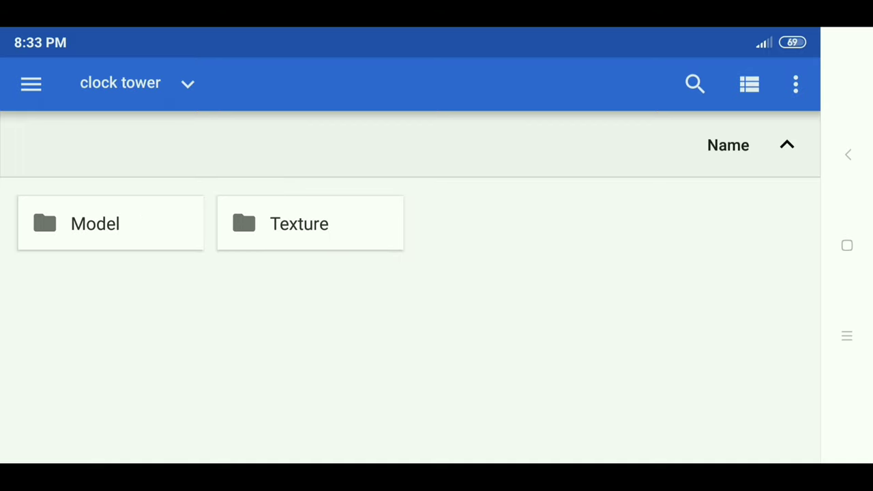
Import Clock Tower.obj as a new project and select the whole model.
{"action": "left_click", "coordinate": [43, 211]}
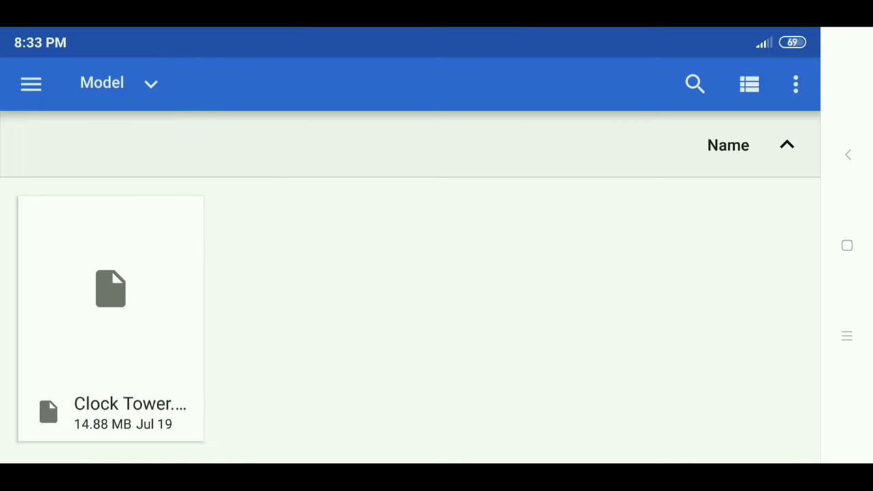
{"action": "left_click", "coordinate": [111, 294]}
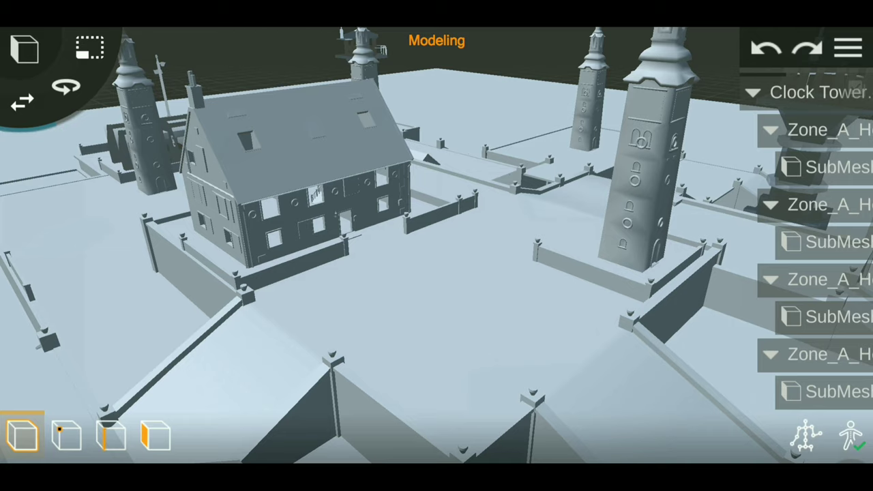
{"action": "left_click", "coordinate": [753, 92]}
{"action": "left_click", "coordinate": [818, 92]}
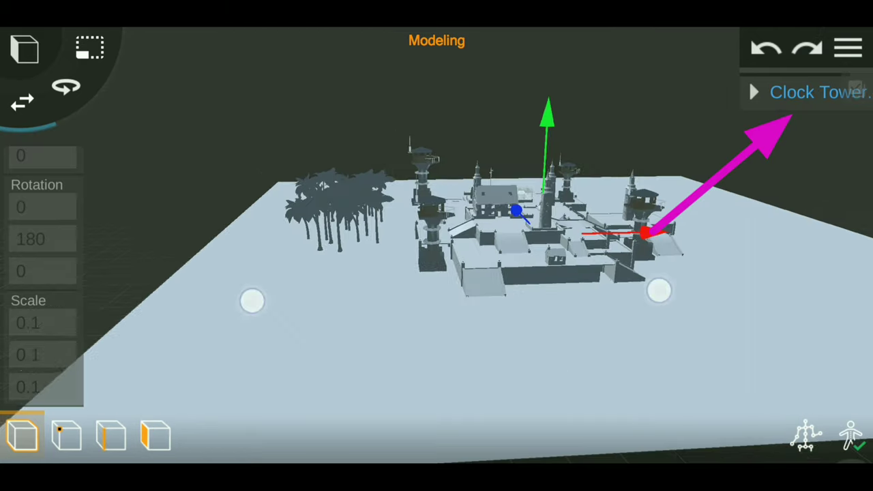
{"action": "left_click_drag", "start_coordinate": [225, 293], "coordinate": [268, 306]}
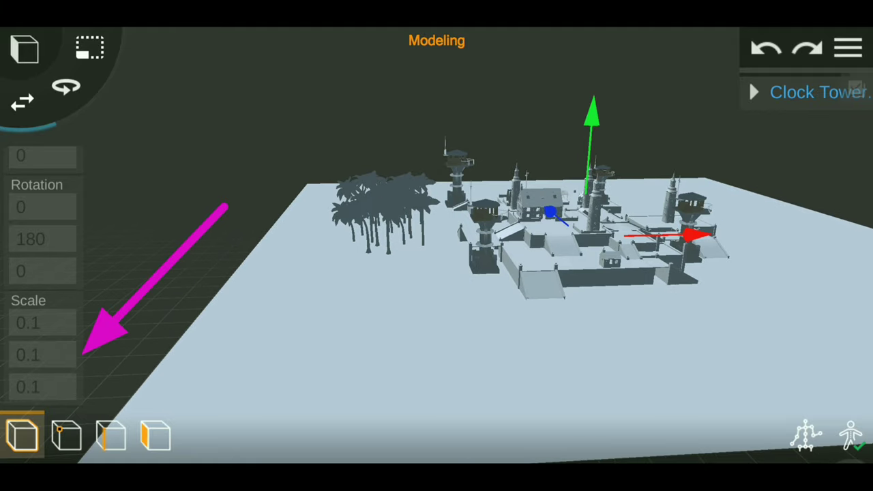
Set the Clock Tower's scale values to 1, replacing the old 0.1.
{"action": "left_click", "coordinate": [42, 355]}
{"action": "type", "text": "1"}
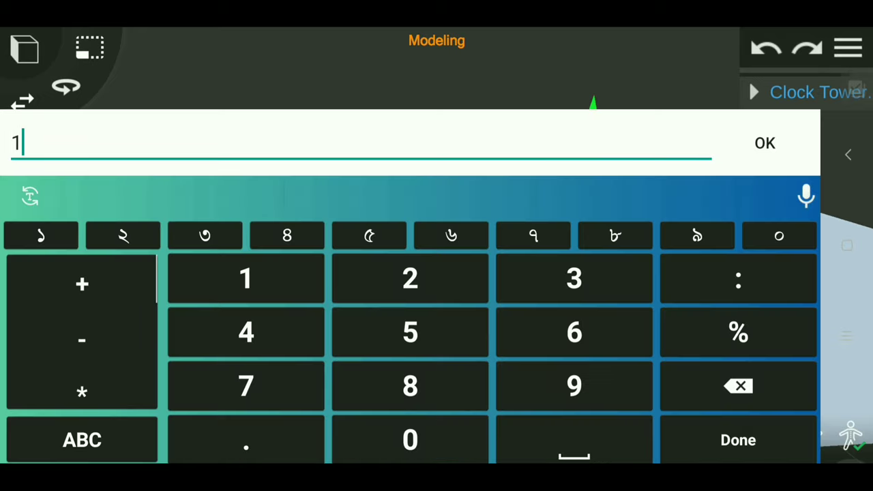
{"action": "left_click", "coordinate": [765, 143]}
{"action": "left_click", "coordinate": [42, 386]}
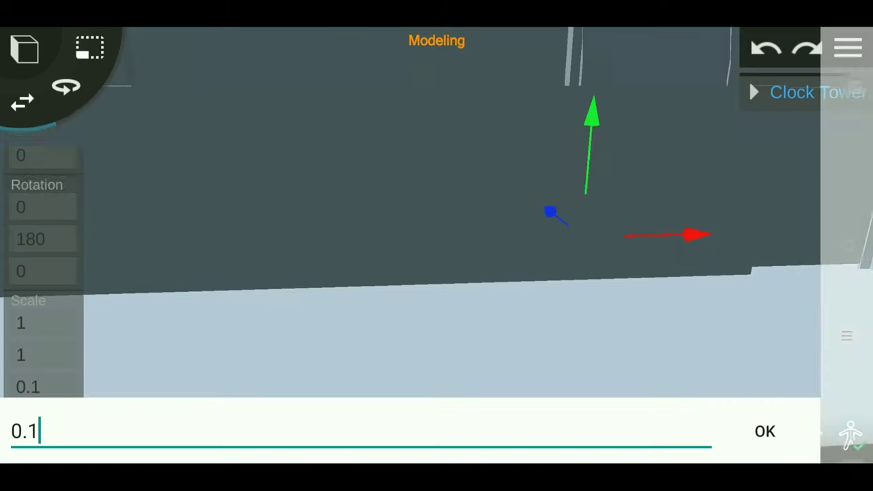
{"action": "key", "text": "BackSpace"}
{"action": "key", "text": "BackSpace"}
{"action": "key", "text": "BackSpace"}
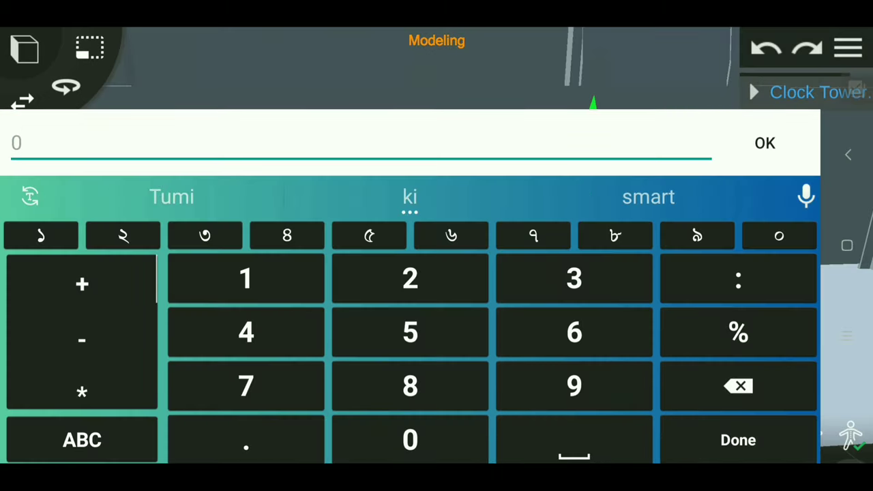
{"action": "type", "text": "1"}
{"action": "left_click", "coordinate": [764, 143]}
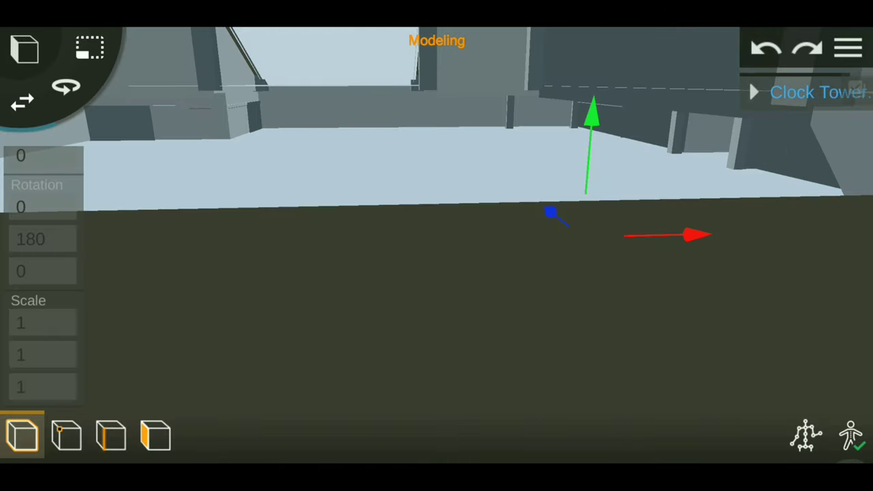
{"action": "mouse_move", "coordinate": [472, 251]}
{"action": "left_mouse_down"}
{"action": "mouse_move", "coordinate": [469, 336]}
{"action": "mouse_move", "coordinate": [456, 301]}
{"action": "mouse_move", "coordinate": [438, 287]}
{"action": "left_mouse_up"}
{"action": "scroll", "coordinate": [438, 288], "scroll_direction": "down", "scroll_amount": 3}
{"action": "scroll", "coordinate": [439, 288], "scroll_direction": "down", "scroll_amount": 3}
{"action": "scroll", "coordinate": [439, 288], "scroll_direction": "down", "scroll_amount": 3}
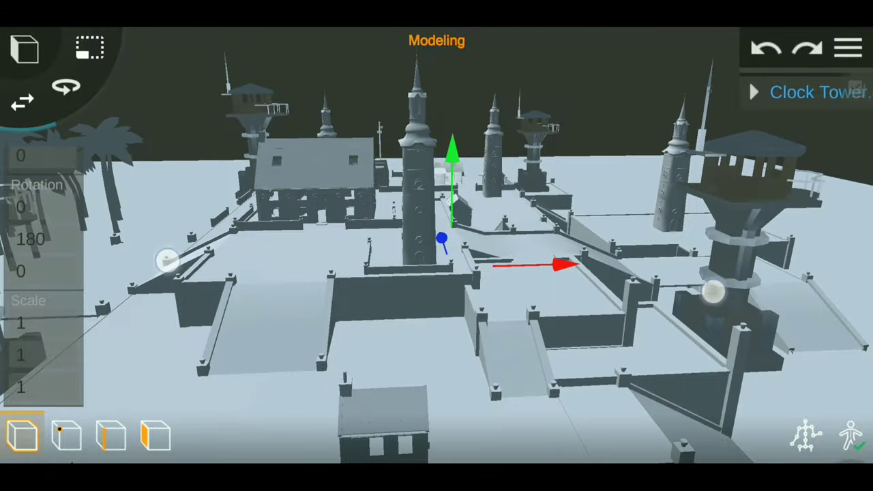
{"action": "scroll", "coordinate": [439, 287], "scroll_direction": "down", "scroll_amount": 3}
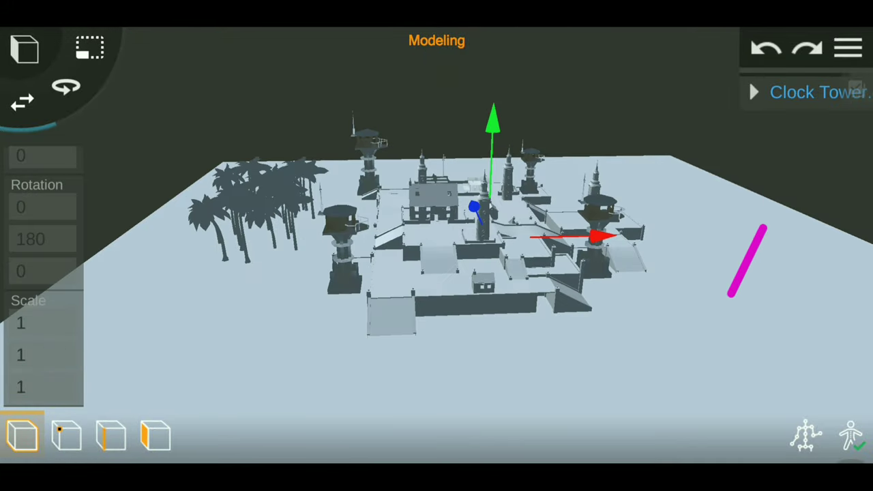
Save the project under the name 'smart clock tower'.
{"action": "left_click", "coordinate": [847, 47]}
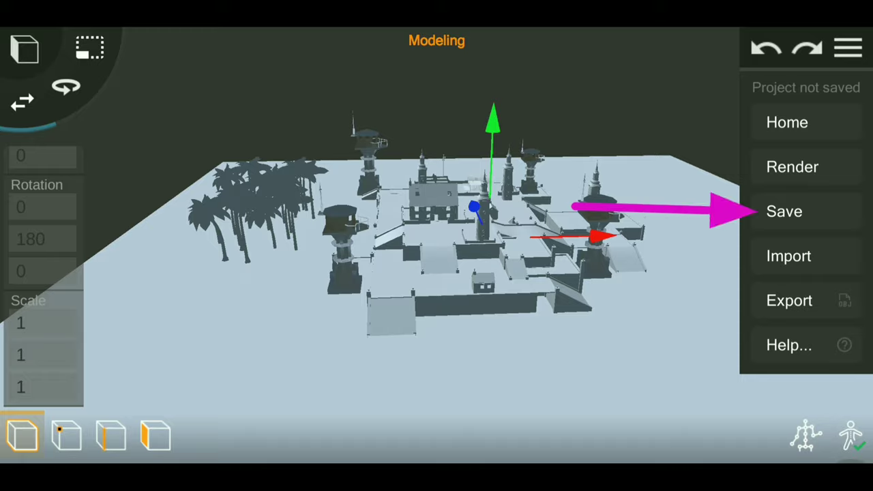
{"action": "left_click", "coordinate": [784, 211]}
{"action": "left_click", "coordinate": [273, 240]}
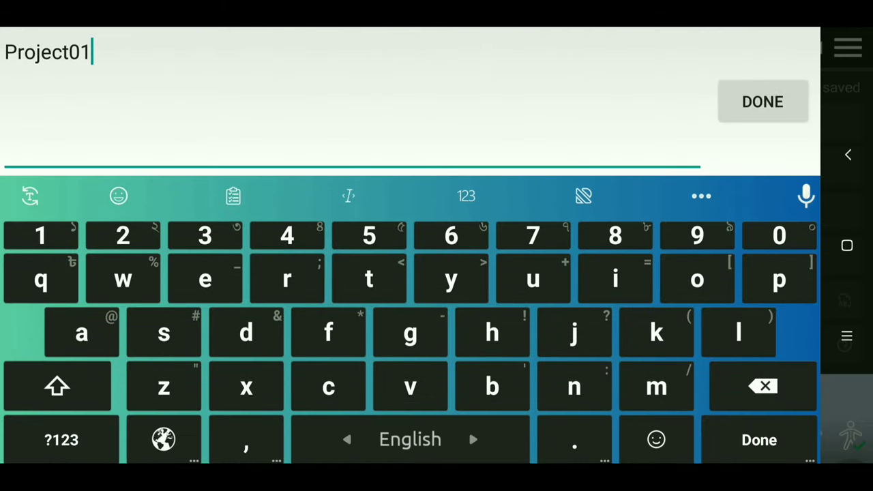
{"action": "key", "text": "BackSpace"}
{"action": "key", "text": "BackSpace"}
{"action": "key", "text": "BackSpace"}
{"action": "key", "text": "BackSpace"}
{"action": "key", "text": "BackSpace"}
{"action": "key", "text": "BackSpace"}
{"action": "type", "text": "smart clock "}
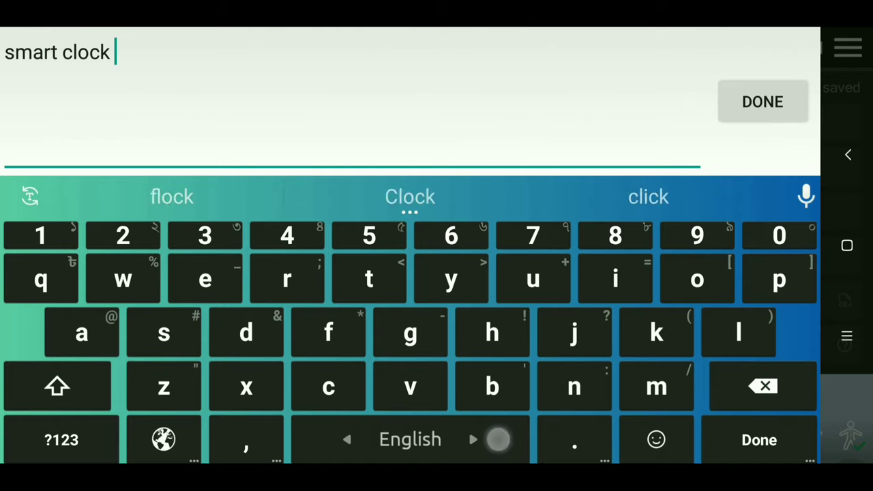
{"action": "type", "text": "tow"}
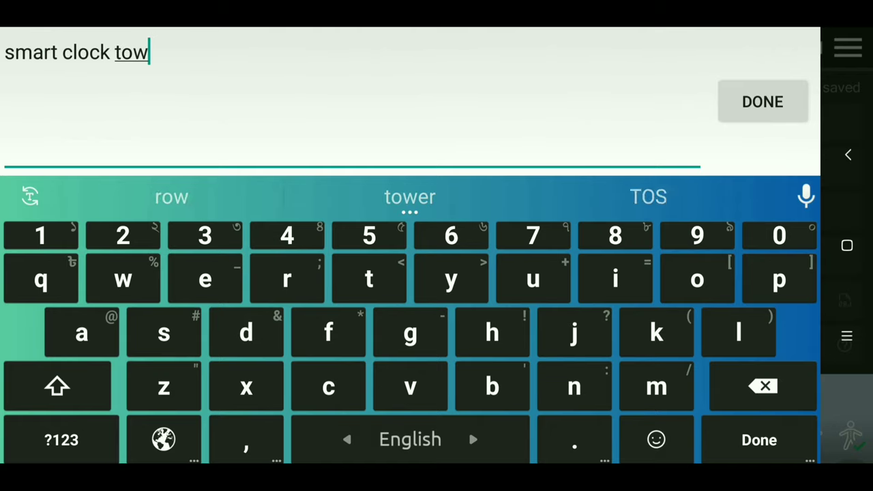
{"action": "type", "text": "er"}
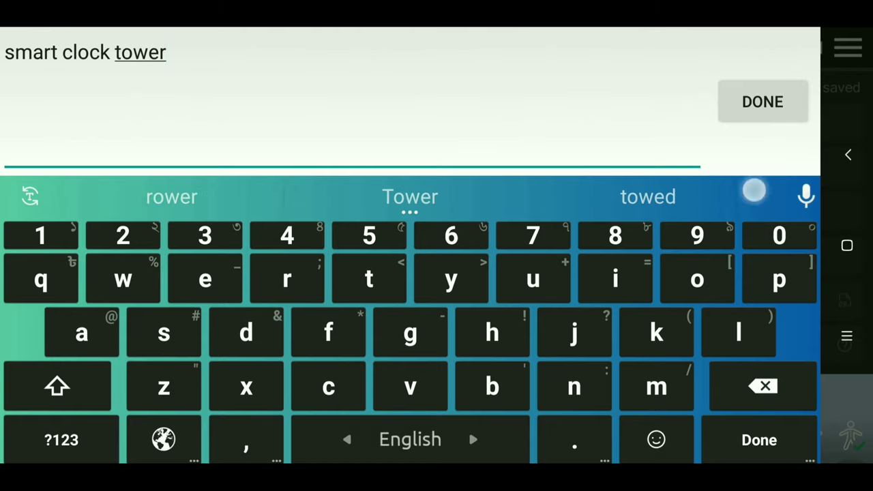
{"action": "key", "text": "Return"}
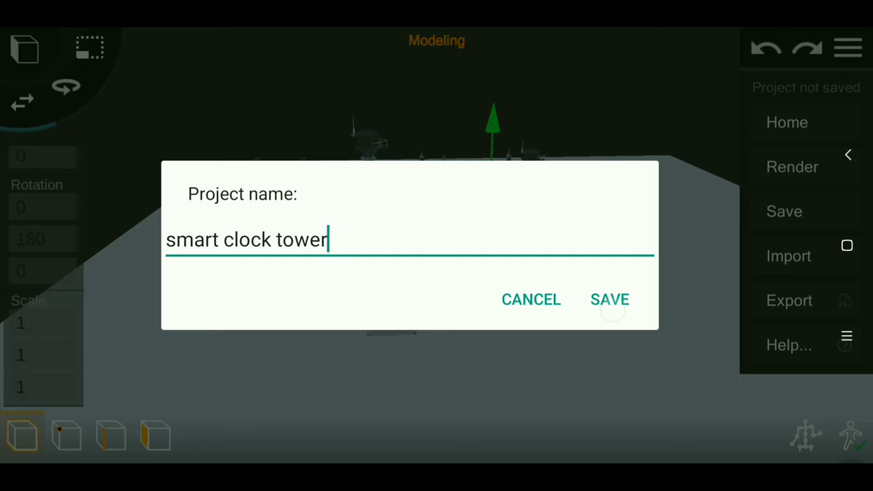
{"action": "left_click", "coordinate": [609, 299]}
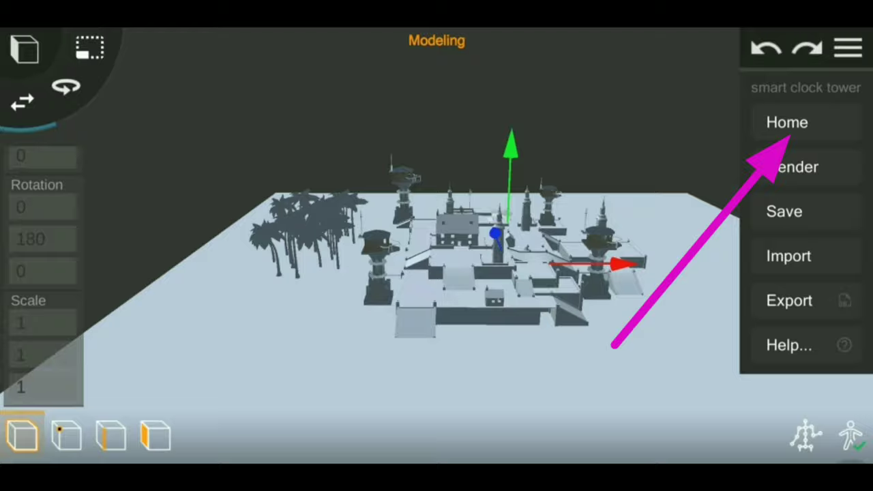
Return Home and reopen the smart clock project.
{"action": "left_click", "coordinate": [786, 122]}
{"action": "left_click", "coordinate": [777, 382]}
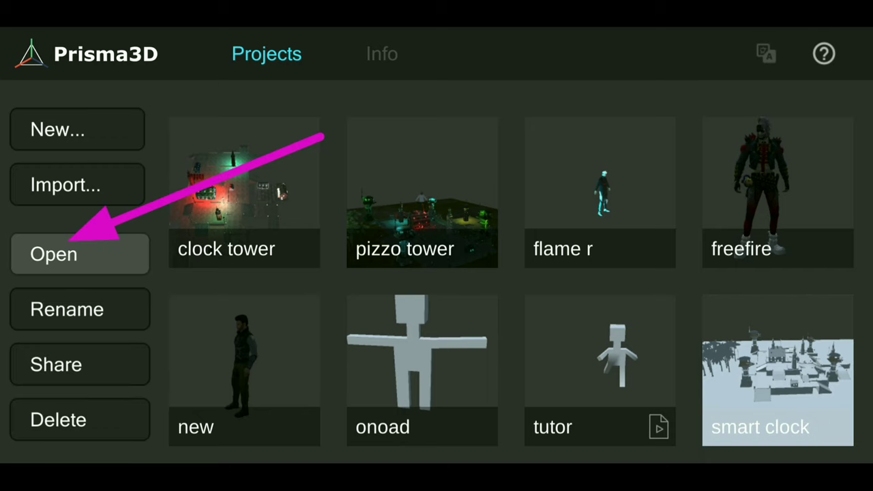
{"action": "left_click", "coordinate": [54, 253]}
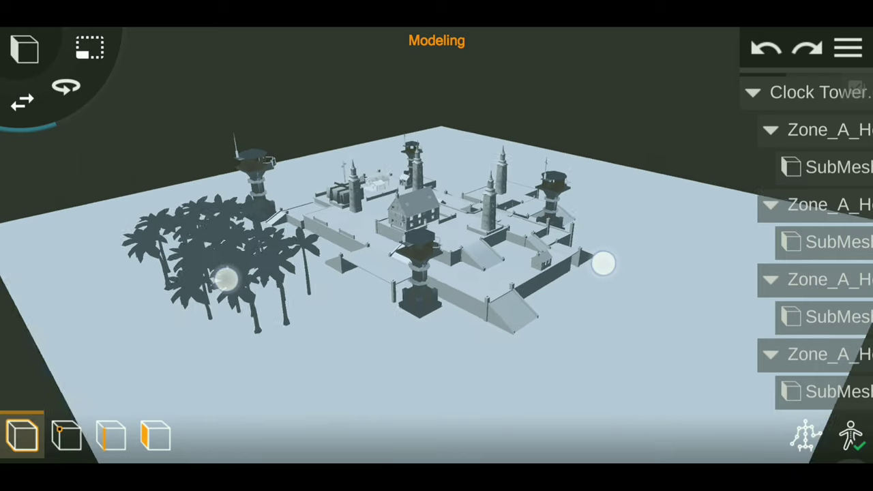
{"action": "left_click_drag", "start_coordinate": [637, 280], "coordinate": [555, 279]}
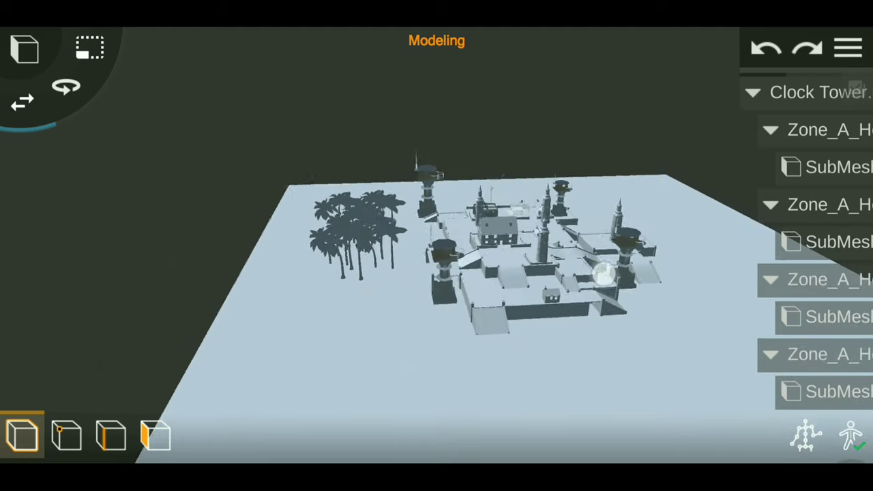
{"action": "mouse_move", "coordinate": [664, 296]}
{"action": "left_mouse_down"}
{"action": "mouse_move", "coordinate": [631, 270]}
{"action": "mouse_move", "coordinate": [642, 269]}
{"action": "mouse_move", "coordinate": [628, 276]}
{"action": "left_mouse_up"}
Select the Clock Tower model to show its Mesh colour and texture settings.
{"action": "left_click", "coordinate": [818, 92]}
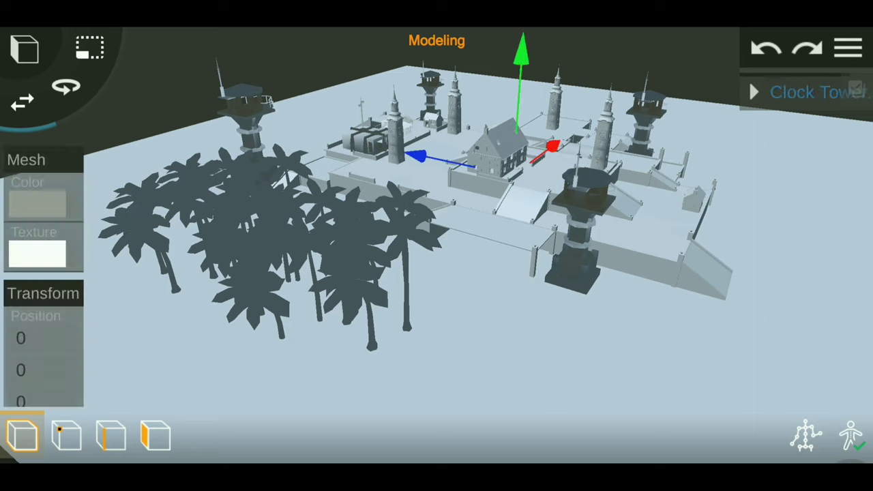
{"action": "left_click", "coordinate": [136, 222]}
{"action": "left_click_drag", "start_coordinate": [590, 345], "coordinate": [746, 380]}
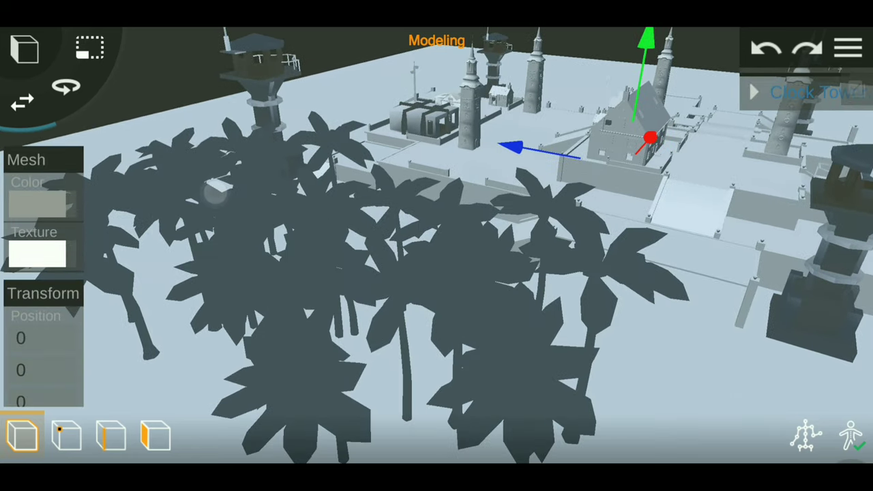
{"action": "left_click_drag", "start_coordinate": [719, 356], "coordinate": [650, 323]}
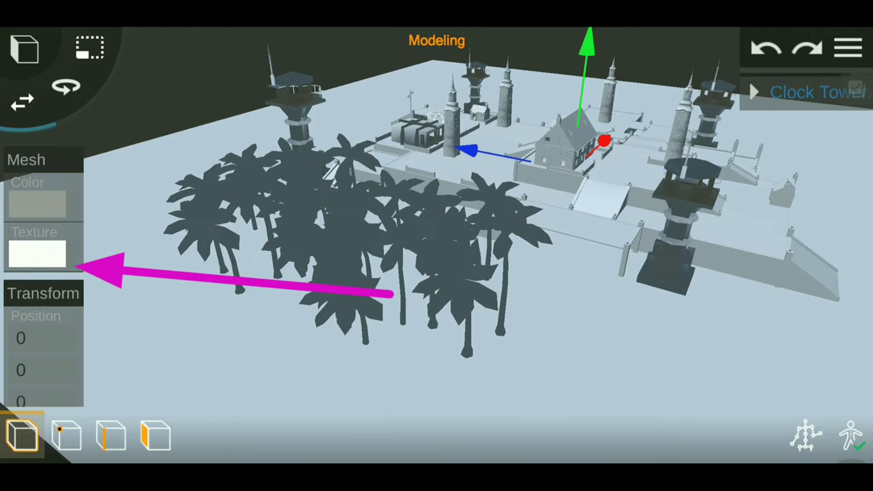
{"action": "left_click", "coordinate": [238, 189]}
Apply the 1.png leaf and bark texture from the Texture folder to the palm trees.
{"action": "left_click", "coordinate": [32, 255]}
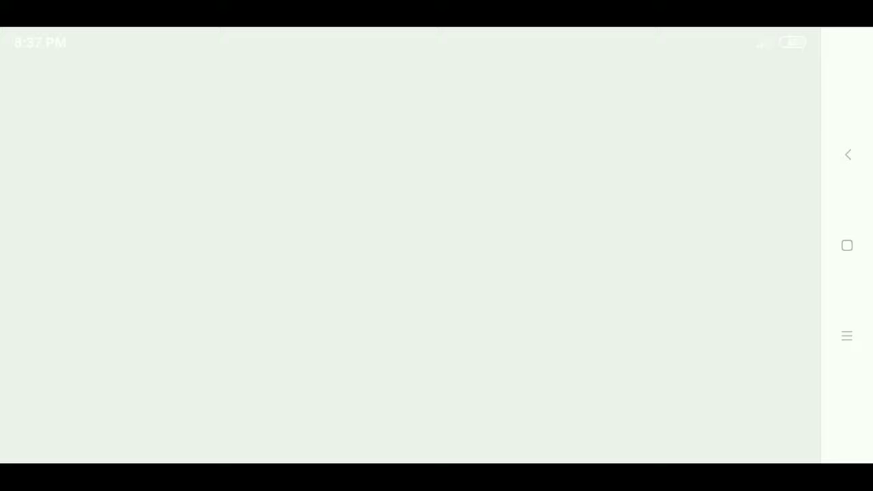
{"action": "left_click", "coordinate": [300, 224]}
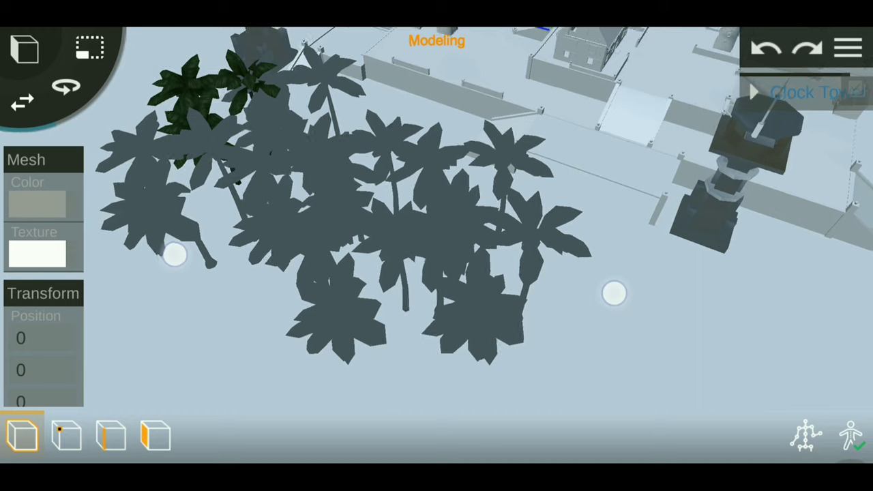
{"action": "left_click_drag", "start_coordinate": [602, 291], "coordinate": [599, 283]}
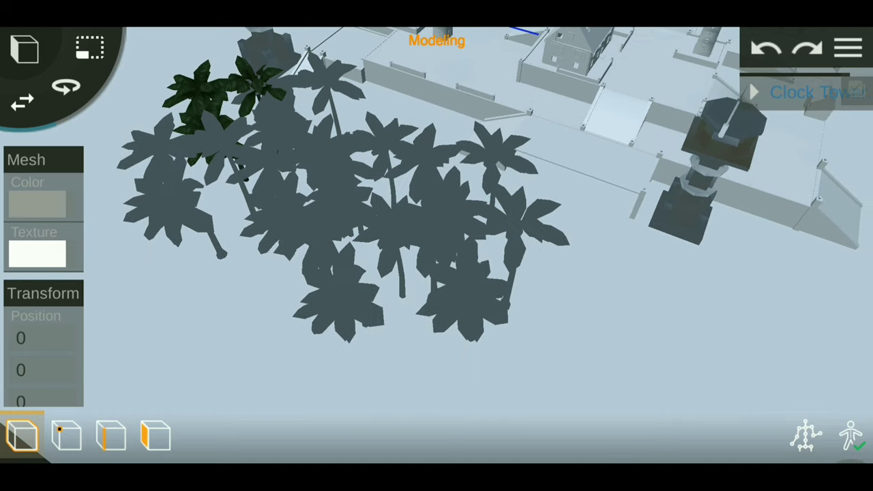
{"action": "left_click_drag", "start_coordinate": [682, 314], "coordinate": [669, 321]}
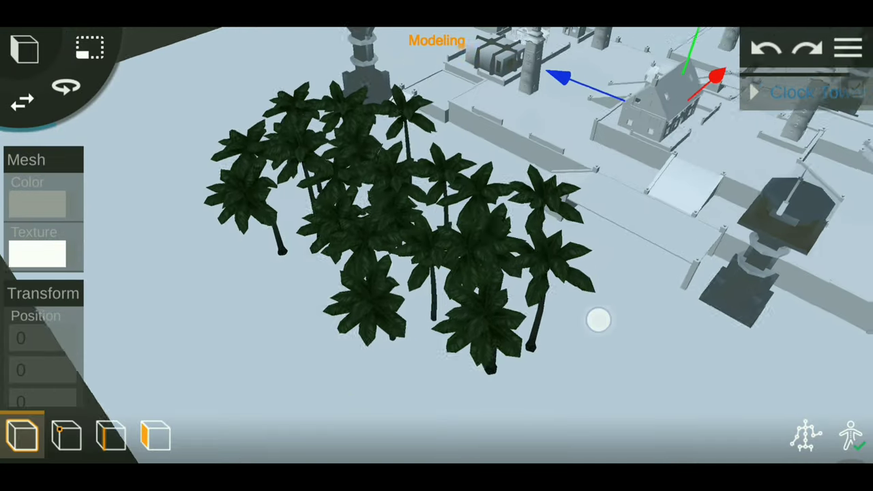
{"action": "left_click_drag", "start_coordinate": [598, 318], "coordinate": [601, 299]}
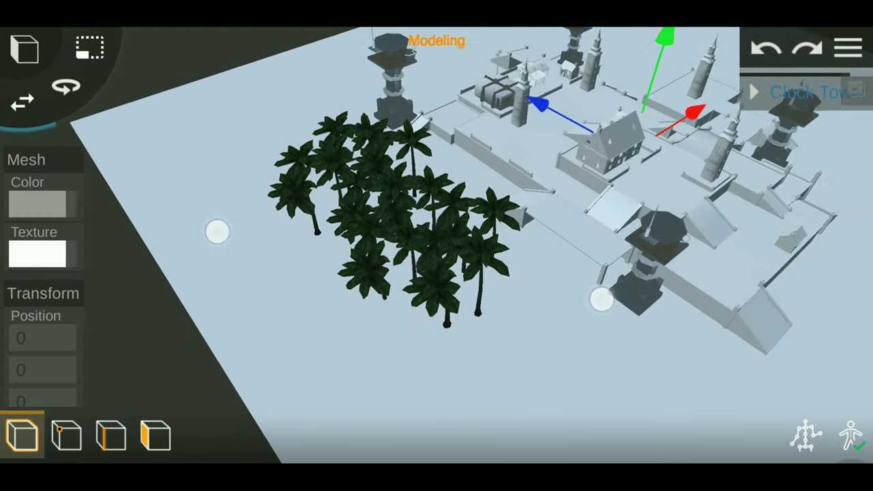
Select the ground plane and apply the grassy 8.png texture to it.
{"action": "left_click", "coordinate": [847, 48]}
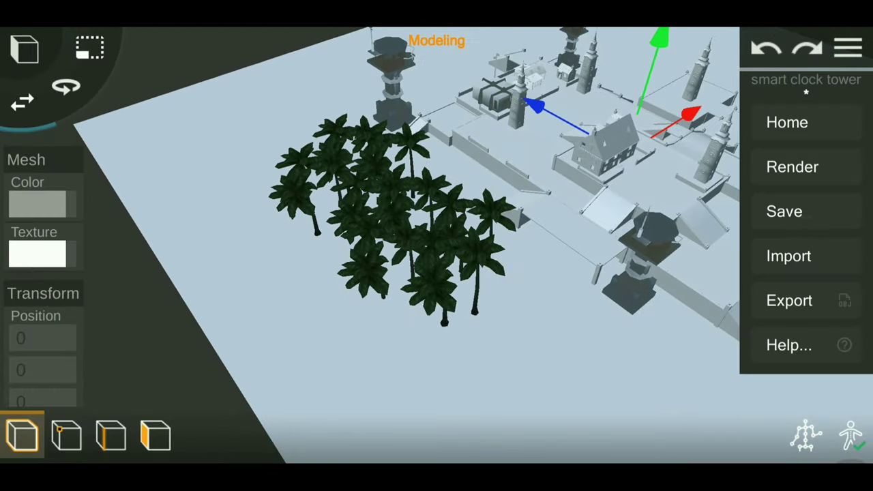
{"action": "left_click", "coordinate": [848, 47]}
{"action": "scroll", "coordinate": [436, 245], "scroll_direction": "down", "scroll_amount": 5}
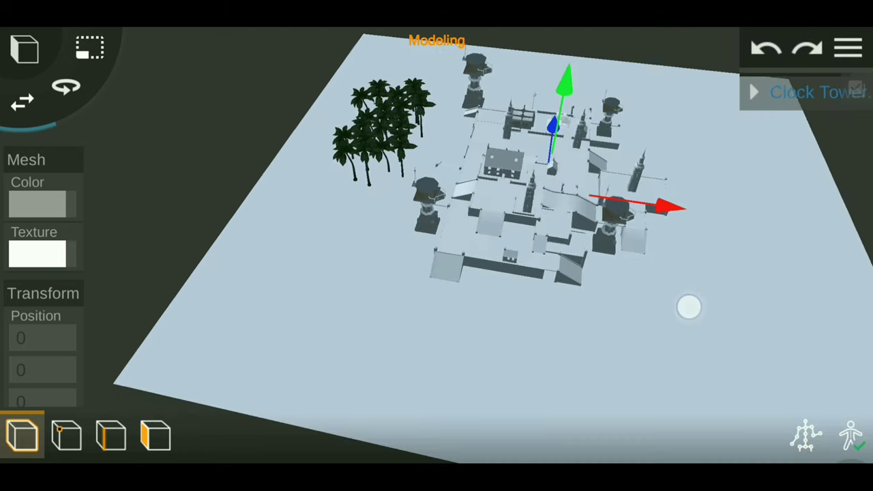
{"action": "left_click_drag", "start_coordinate": [687, 308], "coordinate": [747, 277]}
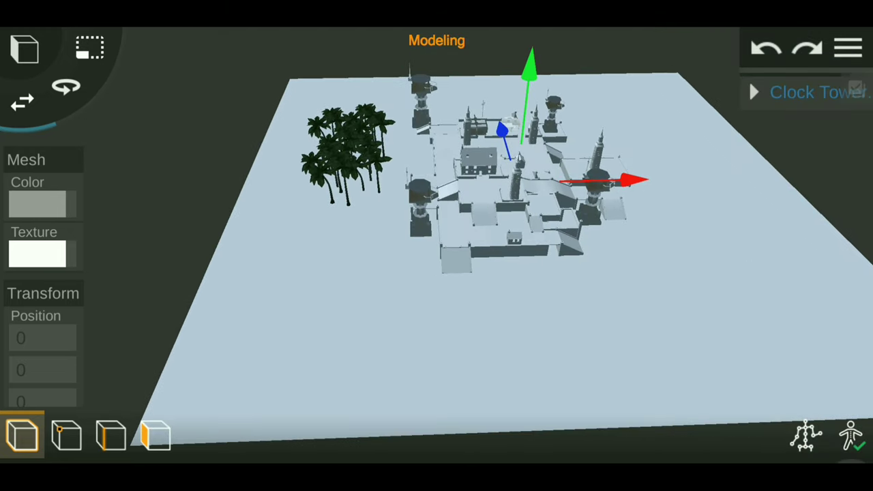
{"action": "left_click", "coordinate": [647, 334]}
{"action": "left_click", "coordinate": [637, 337]}
{"action": "left_click", "coordinate": [39, 244]}
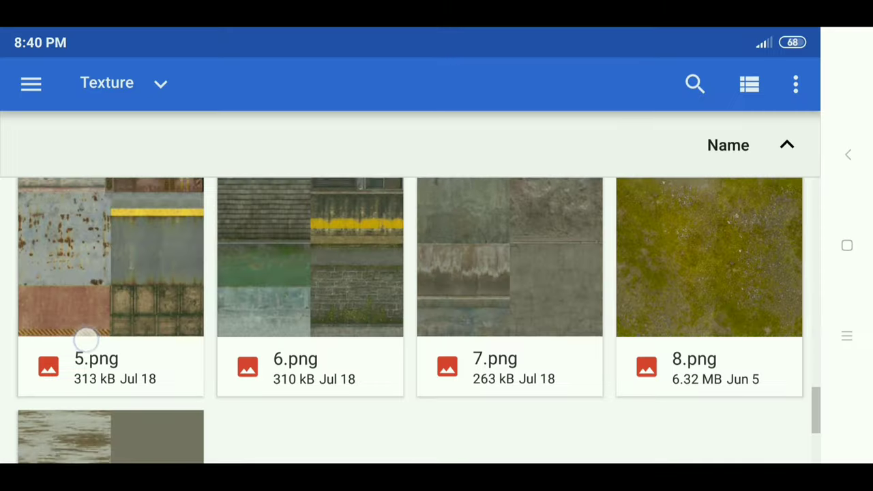
{"action": "left_click_drag", "start_coordinate": [86, 335], "coordinate": [82, 354]}
{"action": "left_click_drag", "start_coordinate": [103, 302], "coordinate": [98, 321]}
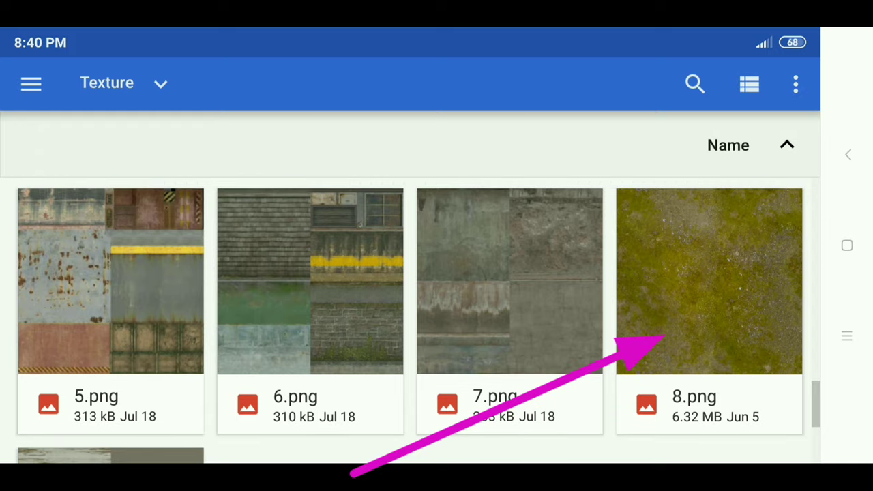
{"action": "left_click", "coordinate": [719, 251]}
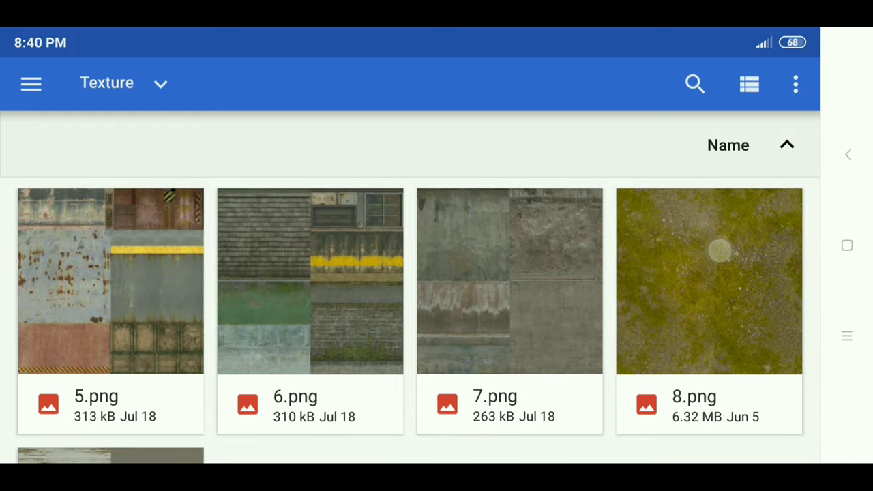
{"action": "mouse_move", "coordinate": [720, 239]}
{"action": "left_mouse_down"}
{"action": "mouse_move", "coordinate": [727, 238]}
{"action": "mouse_move", "coordinate": [705, 284]}
{"action": "mouse_move", "coordinate": [738, 248]}
{"action": "mouse_move", "coordinate": [743, 203]}
{"action": "left_mouse_up"}
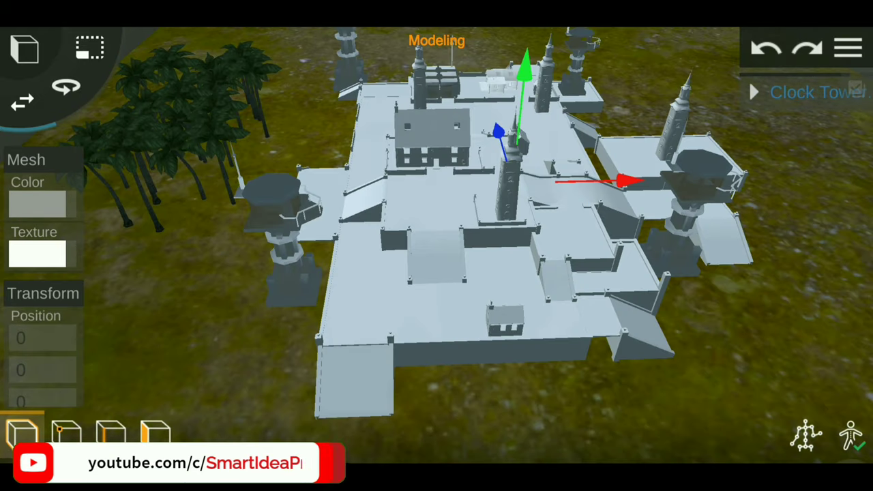
{"action": "left_click", "coordinate": [440, 298]}
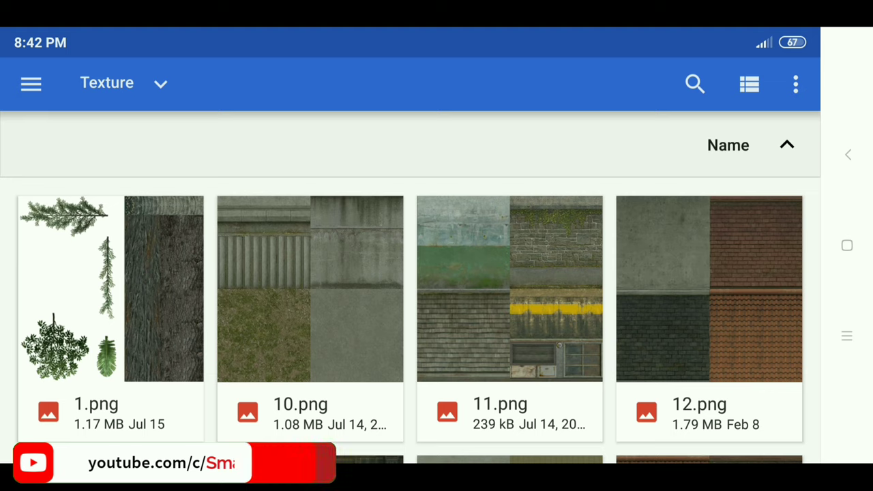
Apply the 12.png dark stone texture to the castle platform.
{"action": "left_click", "coordinate": [778, 207]}
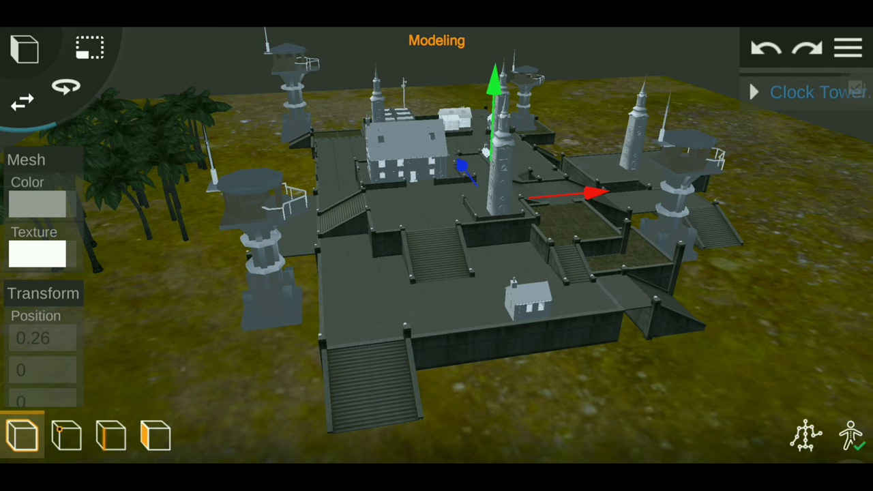
{"action": "left_click_drag", "start_coordinate": [637, 382], "coordinate": [734, 391]}
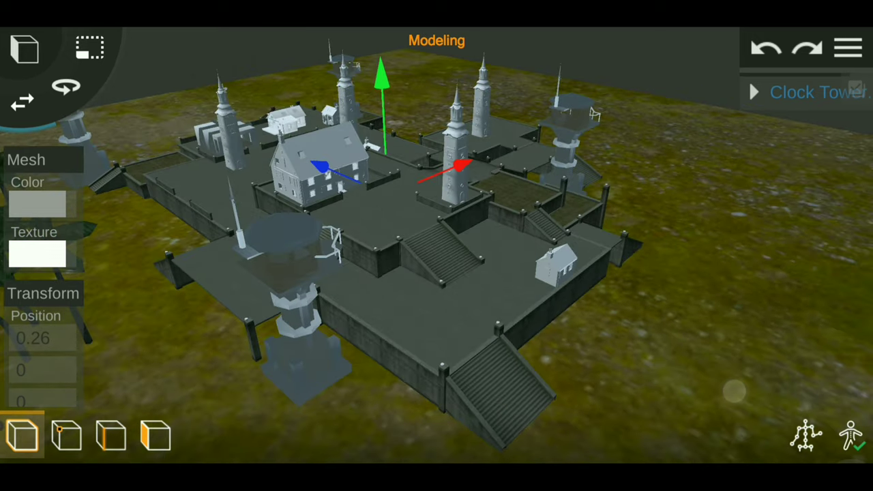
{"action": "mouse_move", "coordinate": [663, 365]}
{"action": "left_mouse_down"}
{"action": "mouse_move", "coordinate": [683, 417]}
{"action": "mouse_move", "coordinate": [676, 400]}
{"action": "left_mouse_up"}
{"action": "left_click", "coordinate": [37, 254]}
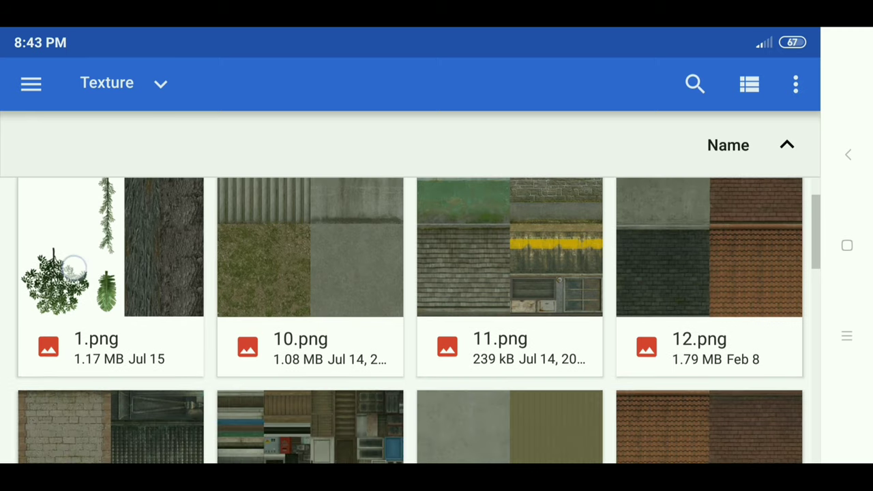
{"action": "left_click_drag", "start_coordinate": [75, 266], "coordinate": [75, 169]}
{"action": "left_click", "coordinate": [75, 169]}
{"action": "mouse_move", "coordinate": [701, 359]}
{"action": "left_mouse_down"}
{"action": "mouse_move", "coordinate": [687, 380]}
{"action": "mouse_move", "coordinate": [635, 358]}
{"action": "left_mouse_up"}
Apply the 16.png texture to another part of the castle.
{"action": "left_click", "coordinate": [37, 253]}
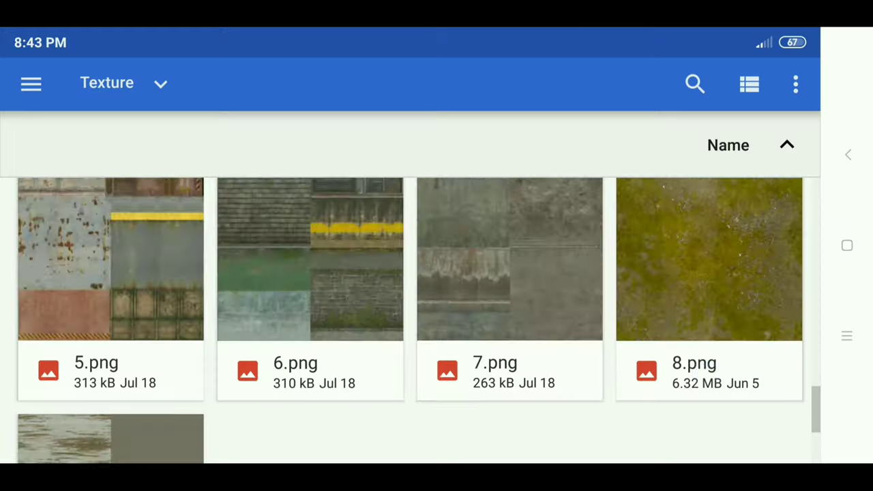
{"action": "scroll", "coordinate": [705, 306], "scroll_direction": "up", "scroll_amount": 5}
{"action": "scroll", "coordinate": [707, 280], "scroll_direction": "up", "scroll_amount": 3}
{"action": "left_click", "coordinate": [707, 279]}
{"action": "mouse_move", "coordinate": [682, 321]}
{"action": "left_mouse_down"}
{"action": "mouse_move", "coordinate": [617, 390]}
{"action": "mouse_move", "coordinate": [679, 284]}
{"action": "mouse_move", "coordinate": [680, 369]}
{"action": "mouse_move", "coordinate": [578, 292]}
{"action": "mouse_move", "coordinate": [719, 282]}
{"action": "mouse_move", "coordinate": [716, 306]}
{"action": "left_mouse_up"}
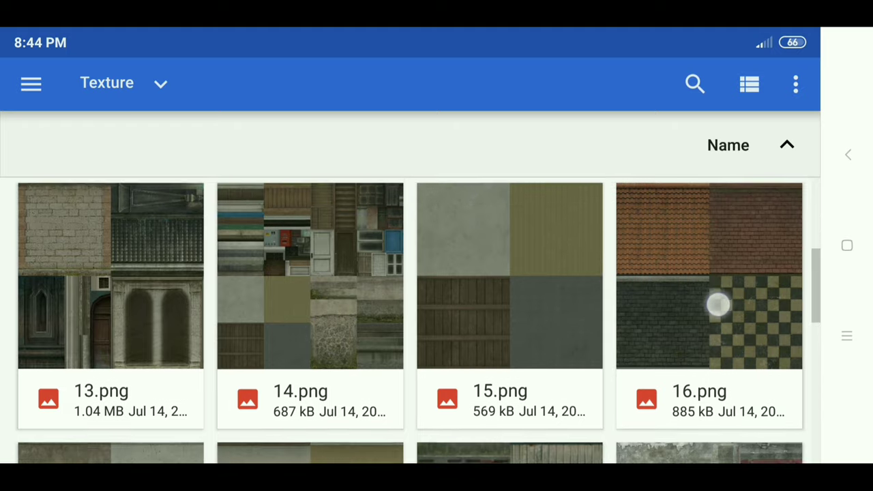
Texture the clock tower with the 13.png brick image.
{"action": "left_click_drag", "start_coordinate": [717, 304], "coordinate": [717, 316]}
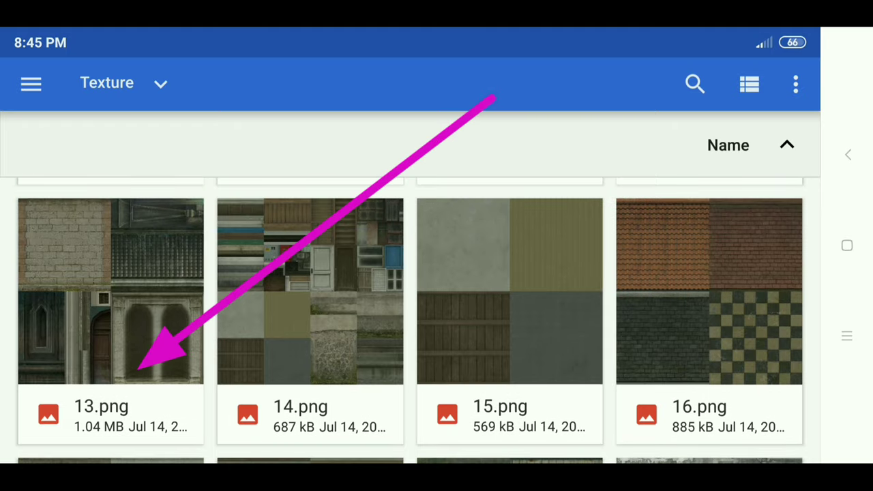
{"action": "left_click", "coordinate": [127, 284]}
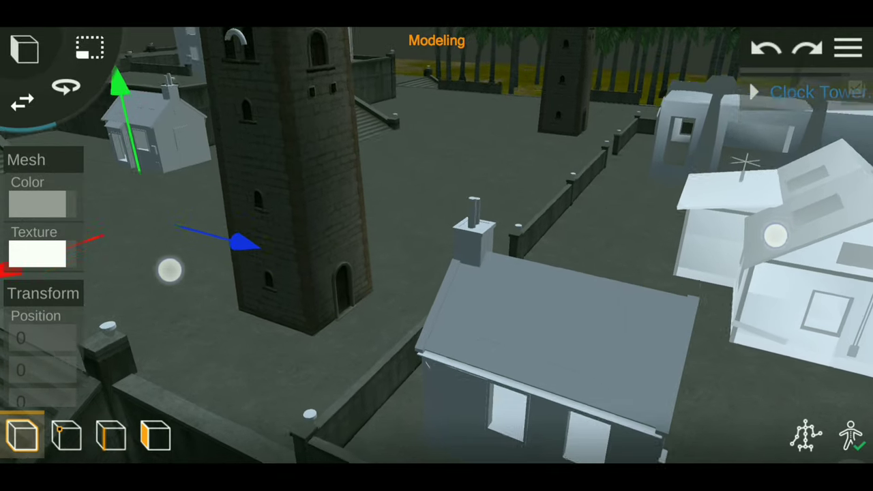
{"action": "mouse_move", "coordinate": [170, 268]}
{"action": "left_mouse_down"}
{"action": "mouse_move", "coordinate": [167, 249]}
{"action": "mouse_move", "coordinate": [132, 230]}
{"action": "mouse_move", "coordinate": [108, 230]}
{"action": "left_mouse_up"}
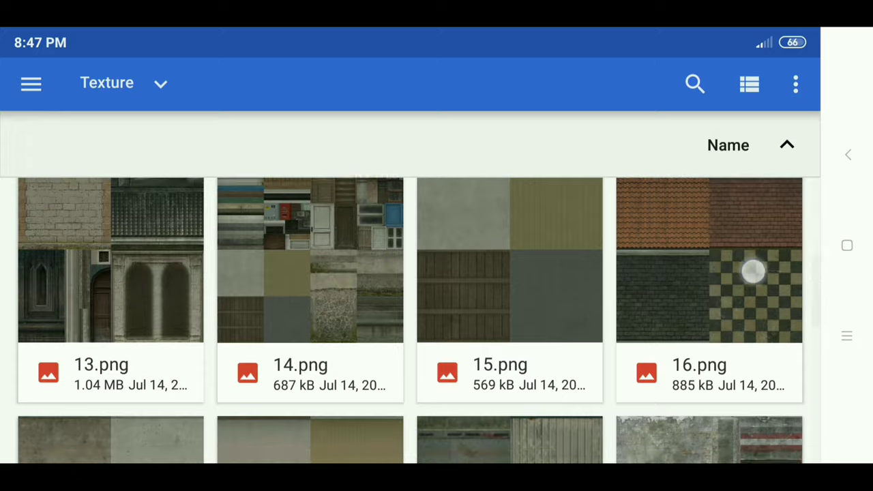
Frame the large house and bring up its texture image choices.
{"action": "left_click_drag", "start_coordinate": [753, 271], "coordinate": [752, 137]}
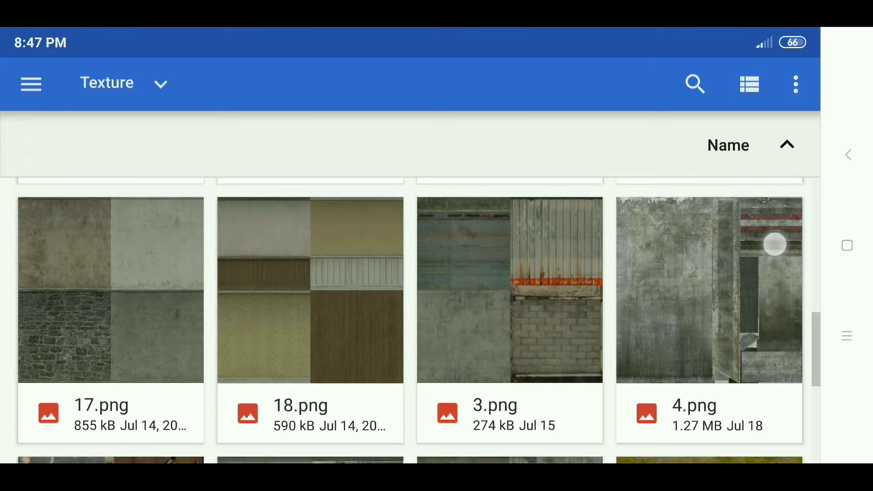
{"action": "left_click_drag", "start_coordinate": [773, 243], "coordinate": [770, 102]}
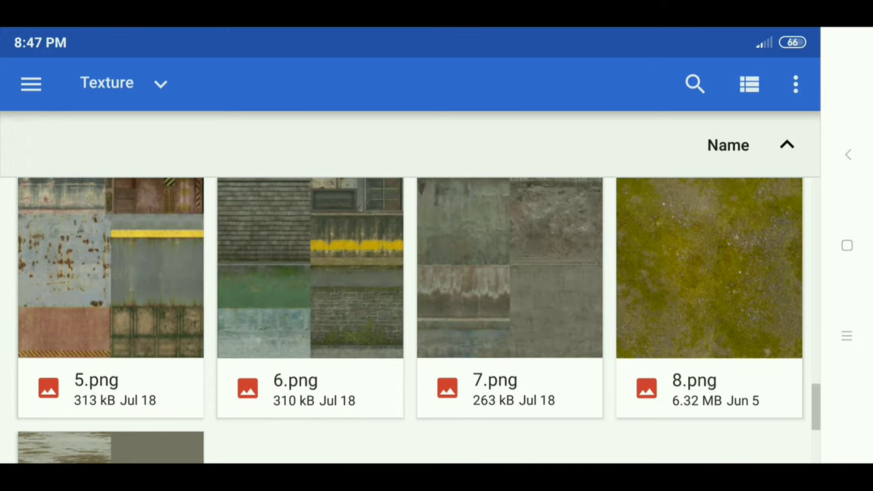
{"action": "left_click_drag", "start_coordinate": [750, 299], "coordinate": [748, 116]}
{"action": "left_click_drag", "start_coordinate": [754, 241], "coordinate": [754, 278]}
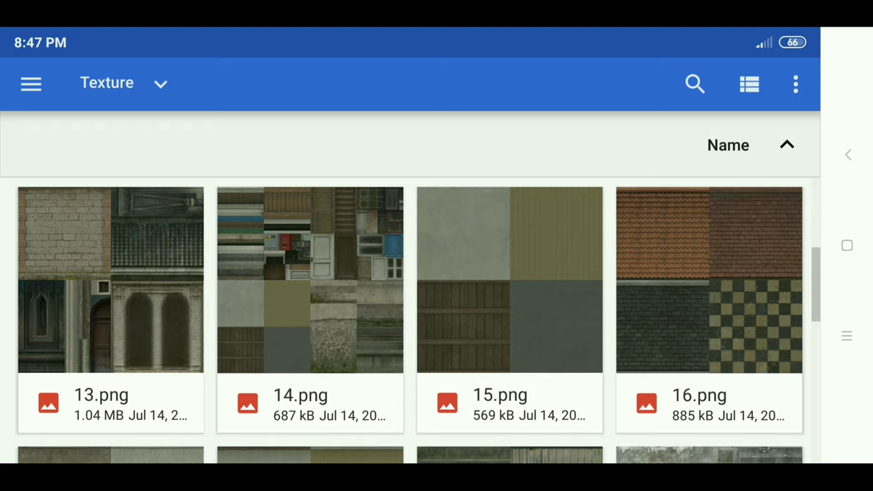
{"action": "mouse_move", "coordinate": [704, 257]}
{"action": "left_mouse_down"}
{"action": "mouse_move", "coordinate": [703, 305]}
{"action": "mouse_move", "coordinate": [688, 355]}
{"action": "mouse_move", "coordinate": [732, 369]}
{"action": "mouse_move", "coordinate": [749, 277]}
{"action": "mouse_move", "coordinate": [709, 269]}
{"action": "left_mouse_up"}
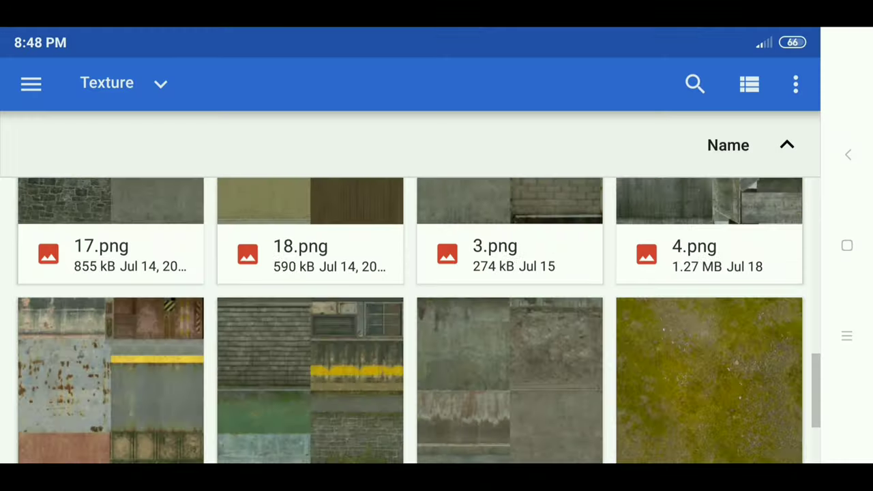
{"action": "left_click_drag", "start_coordinate": [129, 362], "coordinate": [129, 247]}
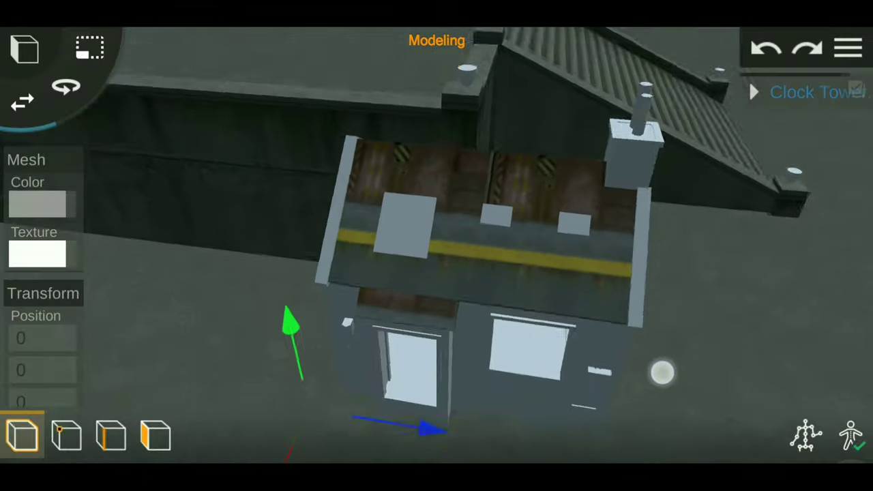
{"action": "mouse_move", "coordinate": [662, 370]}
{"action": "left_mouse_down"}
{"action": "mouse_move", "coordinate": [707, 335]}
{"action": "mouse_move", "coordinate": [653, 297]}
{"action": "mouse_move", "coordinate": [647, 327]}
{"action": "mouse_move", "coordinate": [602, 284]}
{"action": "mouse_move", "coordinate": [681, 205]}
{"action": "left_mouse_up"}
{"action": "left_click", "coordinate": [35, 252]}
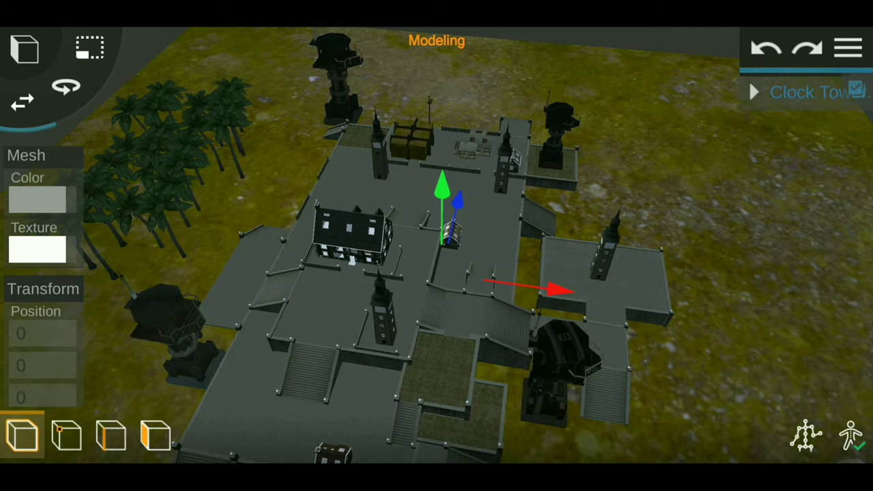
Zoom in close on the large house and select its window trim for recolouring.
{"action": "left_click_drag", "start_coordinate": [718, 365], "coordinate": [750, 255]}
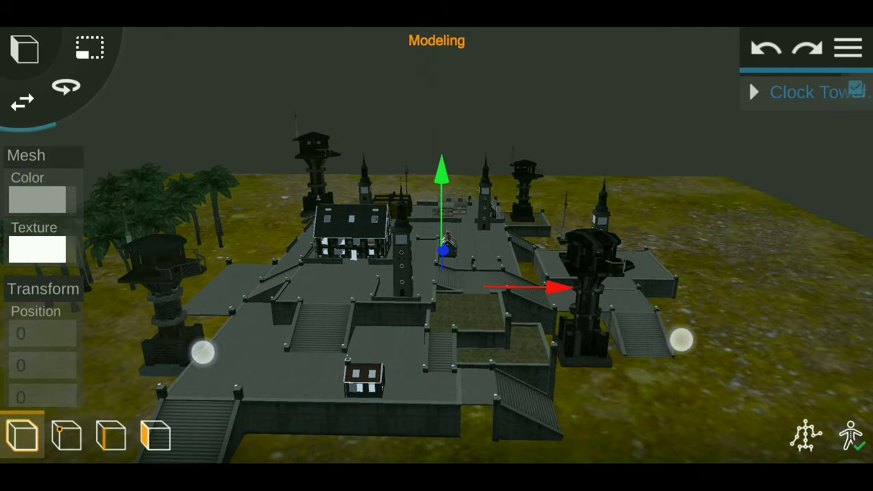
{"action": "mouse_move", "coordinate": [680, 339]}
{"action": "left_mouse_down"}
{"action": "mouse_move", "coordinate": [814, 376]}
{"action": "mouse_move", "coordinate": [769, 311]}
{"action": "mouse_move", "coordinate": [789, 317]}
{"action": "mouse_move", "coordinate": [666, 353]}
{"action": "mouse_move", "coordinate": [760, 326]}
{"action": "mouse_move", "coordinate": [750, 286]}
{"action": "mouse_move", "coordinate": [771, 259]}
{"action": "mouse_move", "coordinate": [788, 264]}
{"action": "mouse_move", "coordinate": [759, 308]}
{"action": "mouse_move", "coordinate": [698, 307]}
{"action": "mouse_move", "coordinate": [789, 351]}
{"action": "left_mouse_up"}
{"action": "left_click", "coordinate": [678, 312]}
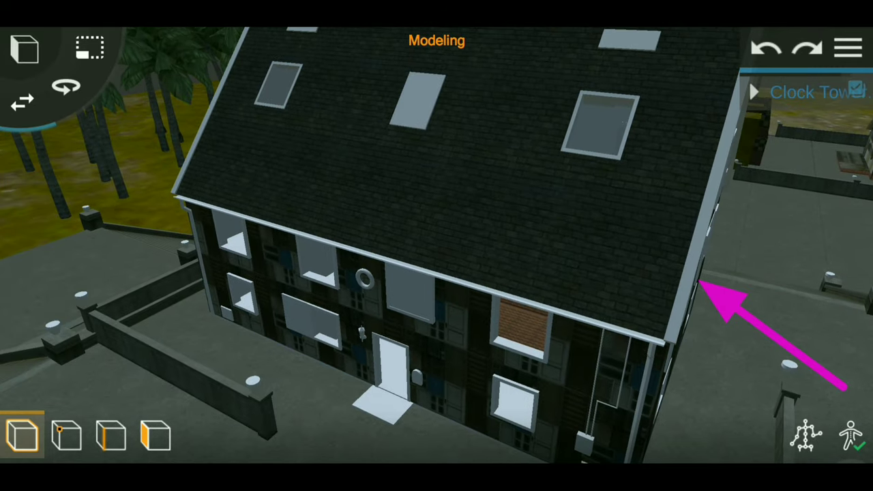
{"action": "left_click", "coordinate": [678, 312]}
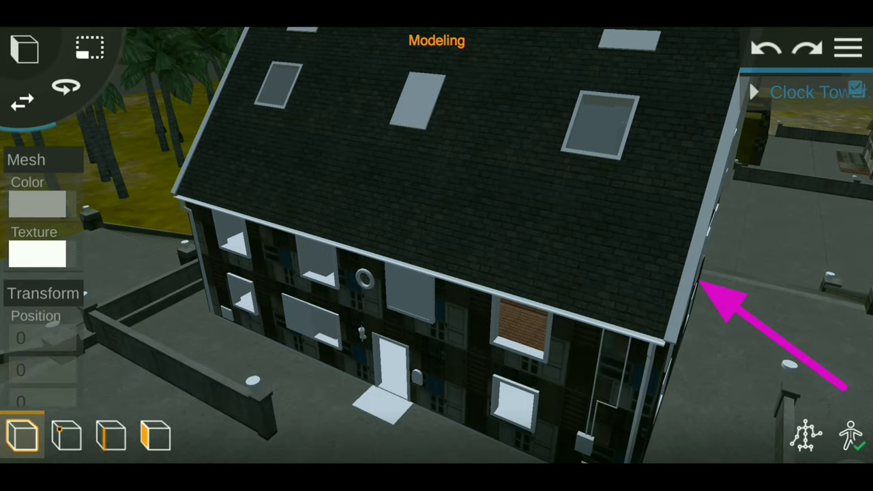
{"action": "left_click", "coordinate": [38, 204]}
Colour the large house's windows and trim bright cyan.
{"action": "left_click", "coordinate": [551, 213]}
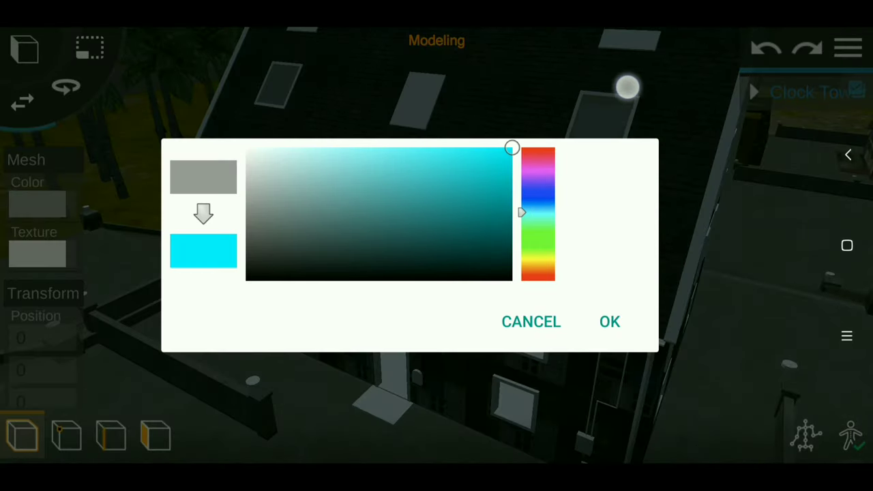
{"action": "left_click", "coordinate": [627, 86]}
{"action": "mouse_move", "coordinate": [117, 268]}
{"action": "left_mouse_down"}
{"action": "mouse_move", "coordinate": [639, 314]}
{"action": "mouse_move", "coordinate": [746, 312]}
{"action": "mouse_move", "coordinate": [762, 348]}
{"action": "mouse_move", "coordinate": [661, 218]}
{"action": "mouse_move", "coordinate": [727, 352]}
{"action": "mouse_move", "coordinate": [662, 273]}
{"action": "mouse_move", "coordinate": [658, 293]}
{"action": "mouse_move", "coordinate": [688, 289]}
{"action": "left_mouse_up"}
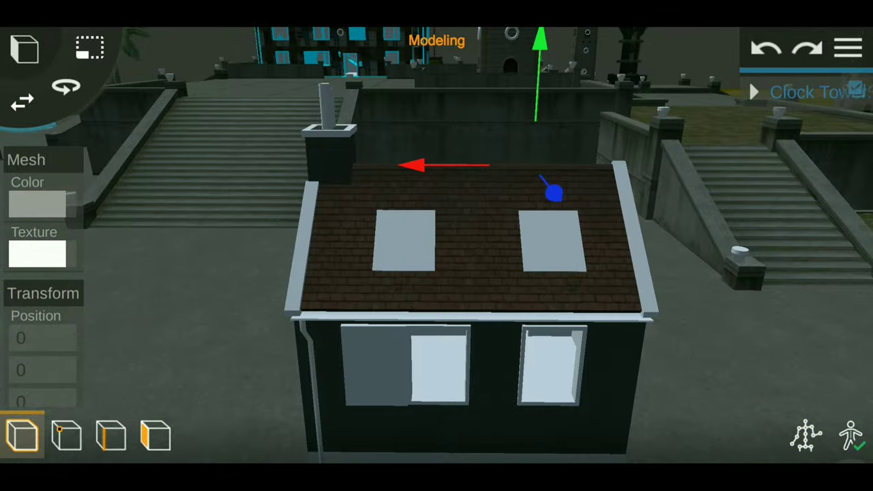
Turn the small house's trim red.
{"action": "left_click", "coordinate": [37, 203]}
{"action": "left_click_drag", "start_coordinate": [347, 166], "coordinate": [498, 101]}
{"action": "left_click_drag", "start_coordinate": [538, 150], "coordinate": [596, 289]}
{"action": "left_click", "coordinate": [610, 321]}
Colour another brown-roofed house yellow.
{"action": "mouse_move", "coordinate": [671, 317]}
{"action": "left_mouse_down"}
{"action": "mouse_move", "coordinate": [674, 277]}
{"action": "mouse_move", "coordinate": [740, 274]}
{"action": "left_mouse_up"}
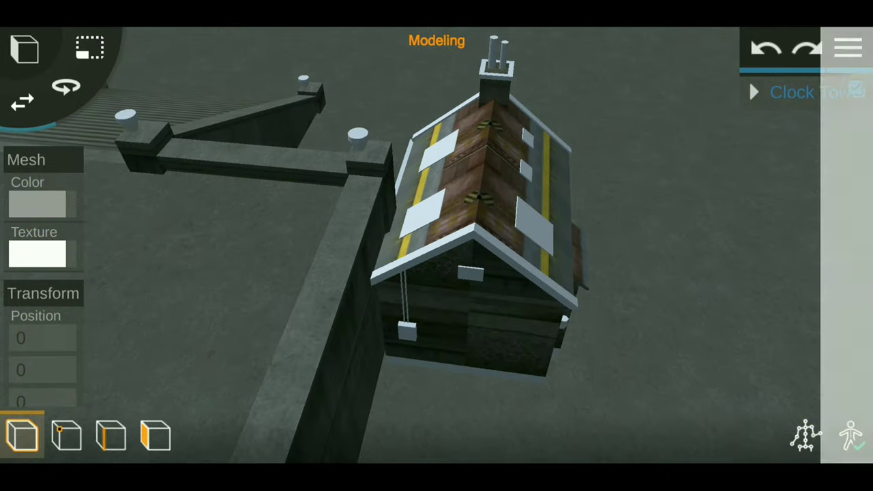
{"action": "left_click", "coordinate": [38, 203]}
{"action": "left_click_drag", "start_coordinate": [411, 144], "coordinate": [532, 150]}
{"action": "scroll", "coordinate": [443, 224], "scroll_direction": "down", "scroll_amount": 5}
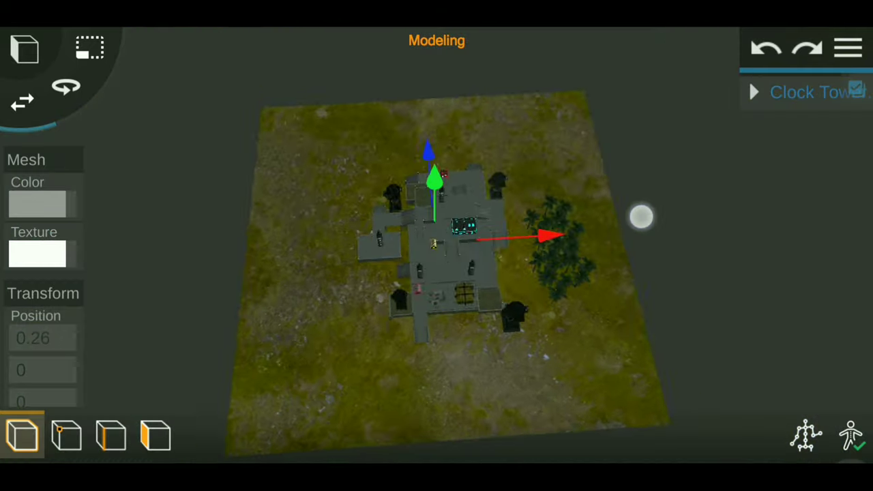
{"action": "scroll", "coordinate": [436, 256], "scroll_direction": "up", "scroll_amount": 5}
{"action": "mouse_move", "coordinate": [746, 286]}
{"action": "left_mouse_down"}
{"action": "mouse_move", "coordinate": [661, 266]}
{"action": "mouse_move", "coordinate": [674, 200]}
{"action": "mouse_move", "coordinate": [692, 274]}
{"action": "left_mouse_up"}
{"action": "scroll", "coordinate": [450, 280], "scroll_direction": "up", "scroll_amount": 5}
{"action": "mouse_move", "coordinate": [714, 320]}
{"action": "left_mouse_down"}
{"action": "mouse_move", "coordinate": [680, 259]}
{"action": "mouse_move", "coordinate": [718, 291]}
{"action": "mouse_move", "coordinate": [674, 312]}
{"action": "mouse_move", "coordinate": [655, 287]}
{"action": "left_mouse_up"}
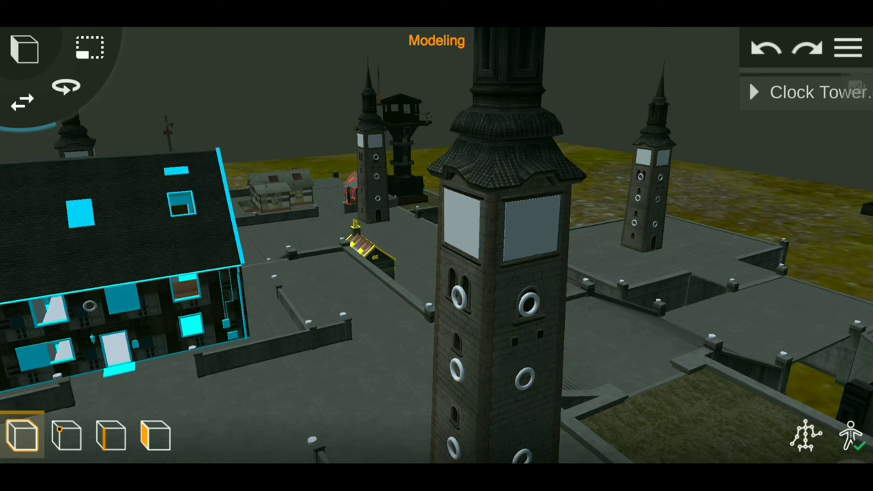
Colour the clock tower's windows cyan.
{"action": "left_click", "coordinate": [531, 234]}
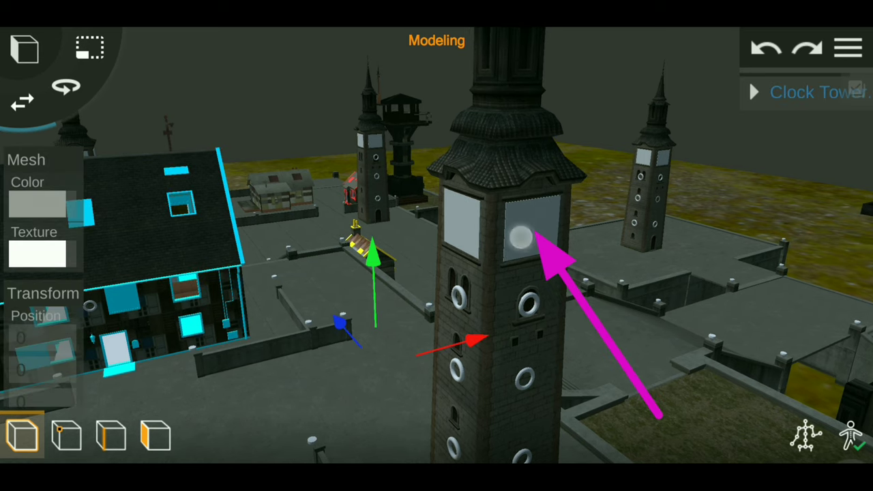
{"action": "left_click", "coordinate": [25, 191]}
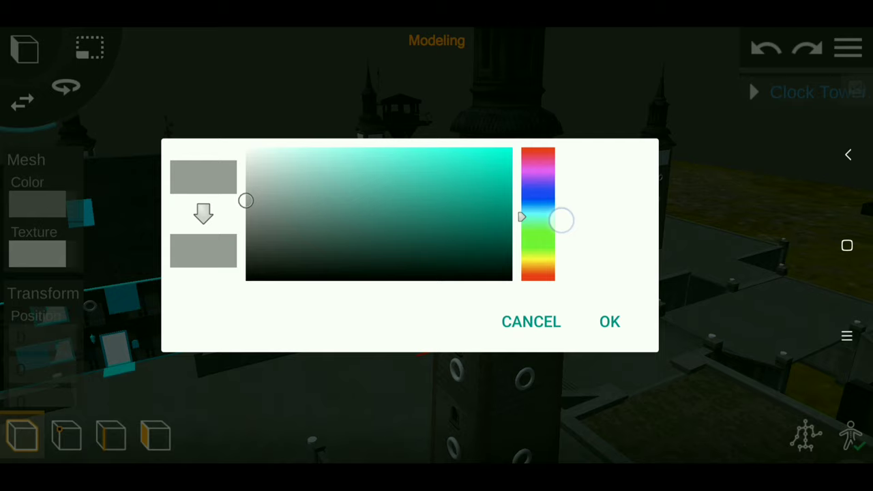
{"action": "left_click_drag", "start_coordinate": [561, 218], "coordinate": [573, 222]}
{"action": "left_click", "coordinate": [609, 321]}
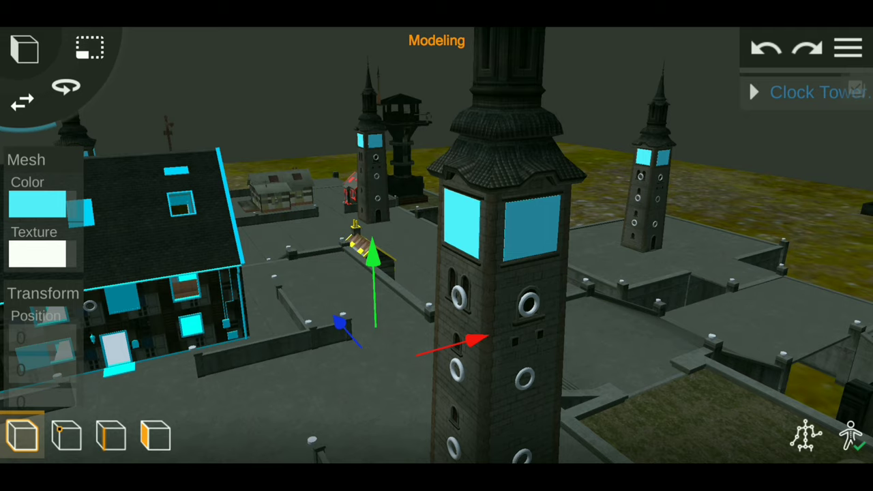
Recolour the tower's round window rings cyan as well.
{"action": "mouse_move", "coordinate": [206, 310]}
{"action": "middle_mouse_down"}
{"action": "mouse_move", "coordinate": [224, 263]}
{"action": "mouse_move", "coordinate": [220, 238]}
{"action": "middle_mouse_up"}
{"action": "mouse_move", "coordinate": [680, 271]}
{"action": "middle_mouse_down"}
{"action": "mouse_move", "coordinate": [678, 243]}
{"action": "mouse_move", "coordinate": [619, 271]}
{"action": "mouse_move", "coordinate": [764, 283]}
{"action": "mouse_move", "coordinate": [703, 273]}
{"action": "mouse_move", "coordinate": [733, 248]}
{"action": "middle_mouse_up"}
{"action": "scroll", "coordinate": [484, 228], "scroll_direction": "up", "scroll_amount": 2}
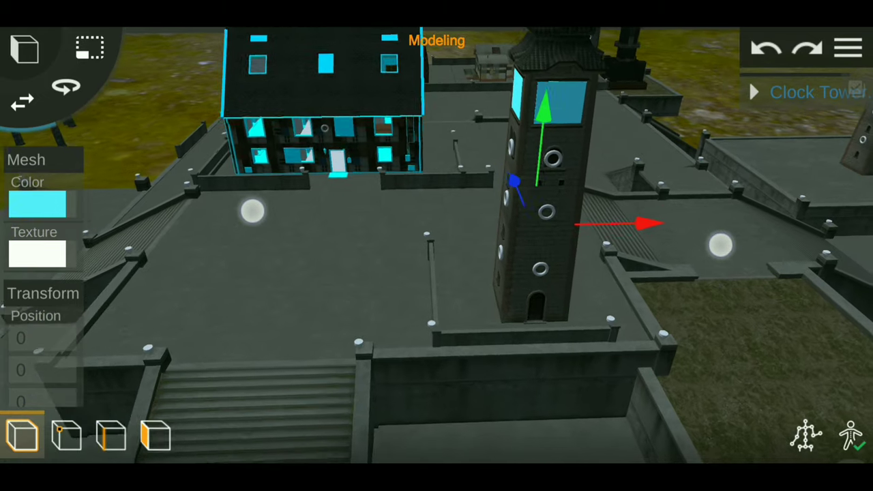
{"action": "scroll", "coordinate": [480, 230], "scroll_direction": "up", "scroll_amount": 2}
{"action": "scroll", "coordinate": [480, 230], "scroll_direction": "up", "scroll_amount": 2}
{"action": "scroll", "coordinate": [476, 229], "scroll_direction": "up", "scroll_amount": 1}
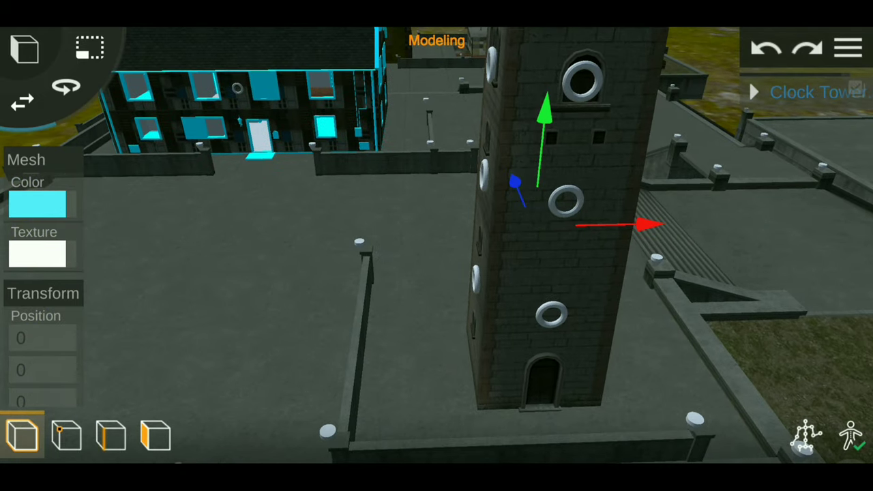
{"action": "scroll", "coordinate": [490, 206], "scroll_direction": "up", "scroll_amount": 2}
{"action": "mouse_move", "coordinate": [740, 218]}
{"action": "middle_mouse_down"}
{"action": "mouse_move", "coordinate": [715, 230]}
{"action": "mouse_move", "coordinate": [687, 218]}
{"action": "mouse_move", "coordinate": [693, 248]}
{"action": "mouse_move", "coordinate": [711, 270]}
{"action": "middle_mouse_up"}
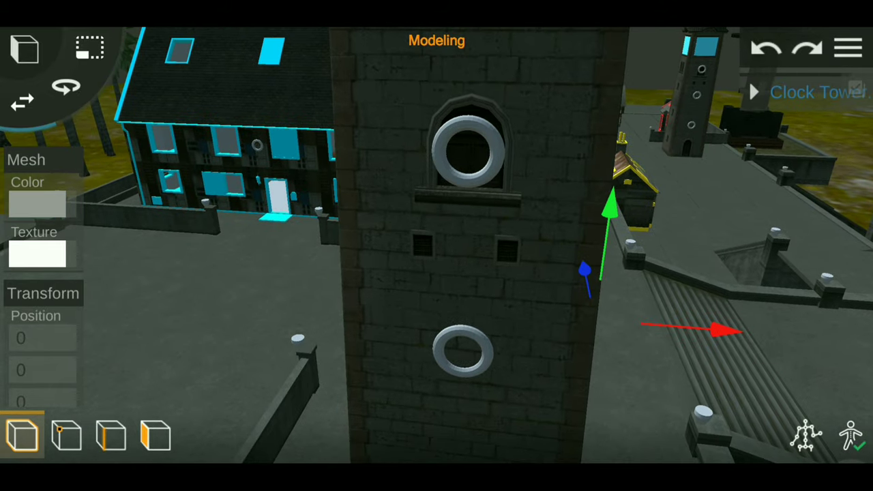
{"action": "left_click", "coordinate": [37, 203]}
{"action": "left_click", "coordinate": [609, 321]}
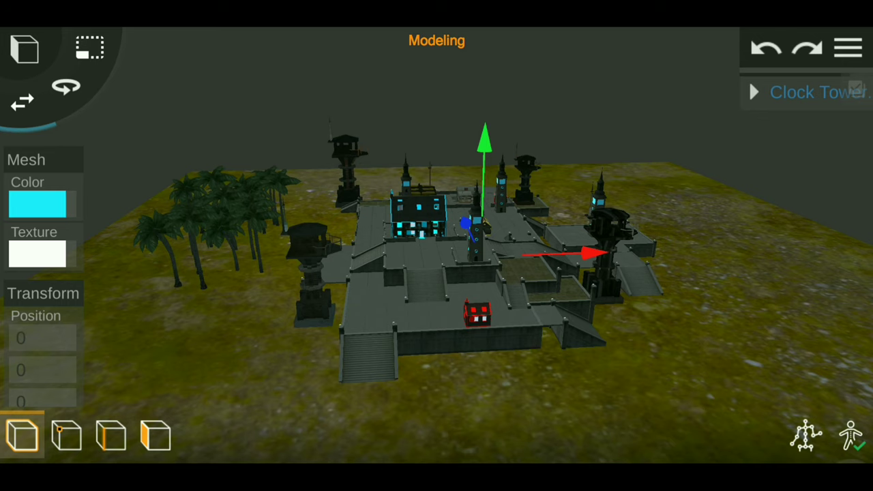
{"action": "scroll", "coordinate": [443, 320], "scroll_direction": "up", "scroll_amount": 5}
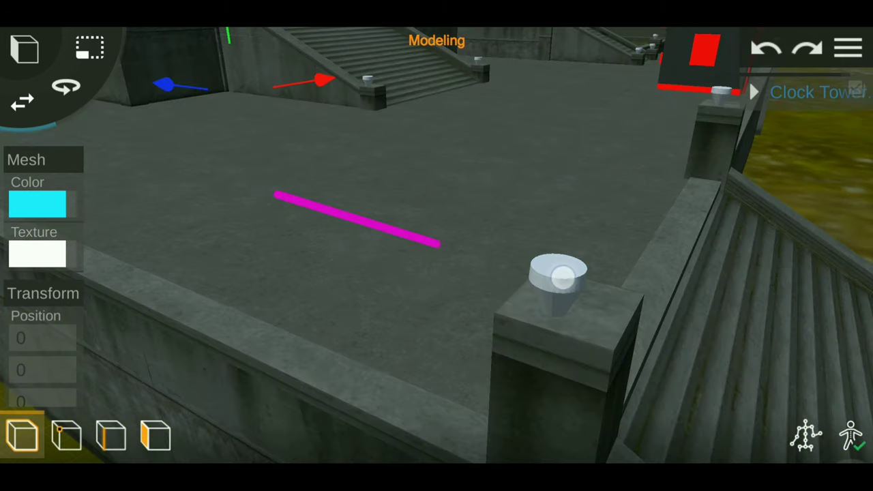
Colour the wall-post cylinder caps bright yellow.
{"action": "left_click", "coordinate": [558, 273]}
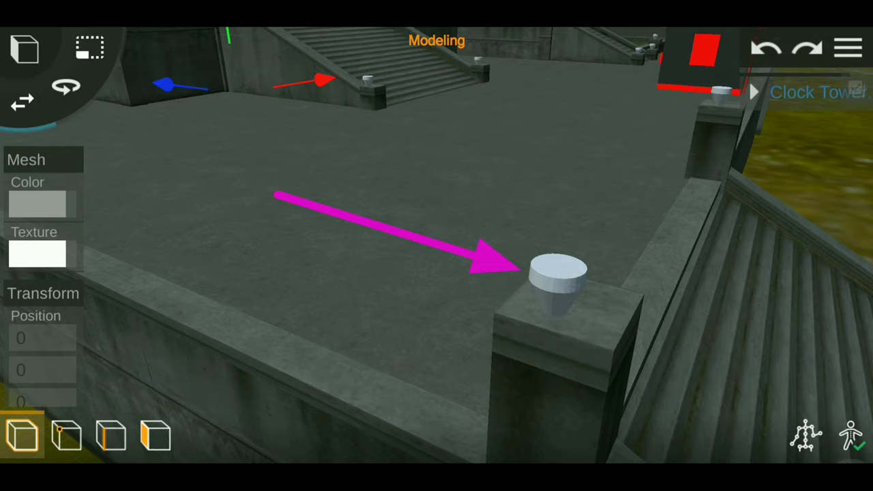
{"action": "left_click", "coordinate": [37, 204]}
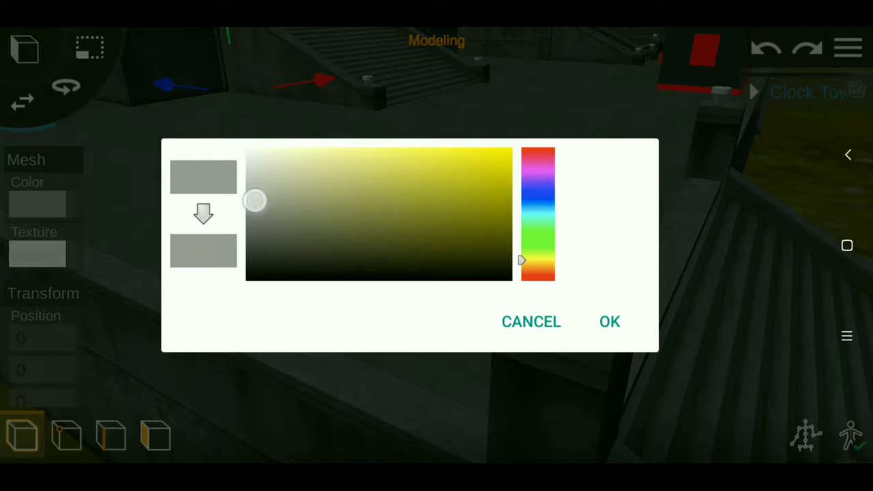
{"action": "left_click_drag", "start_coordinate": [255, 200], "coordinate": [541, 144]}
{"action": "left_click", "coordinate": [609, 321]}
View the platform from another angle and bring up the project menu.
{"action": "scroll", "coordinate": [402, 285], "scroll_direction": "down", "scroll_amount": 3}
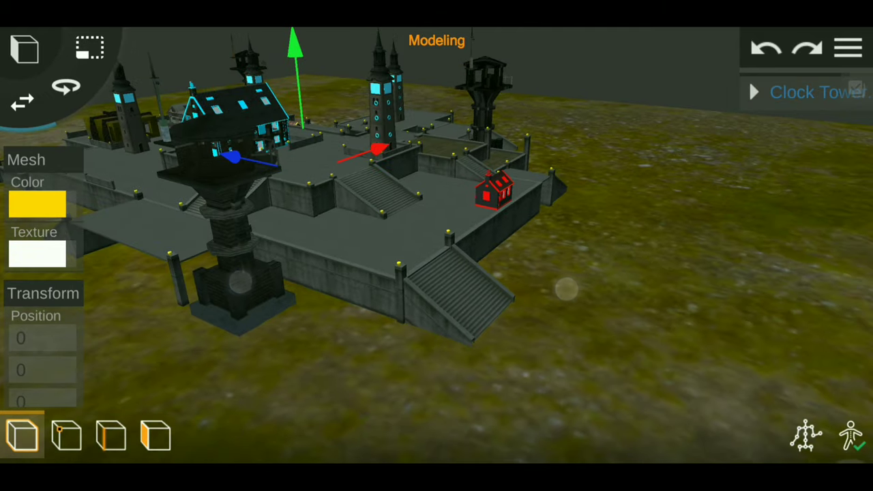
{"action": "mouse_move", "coordinate": [566, 288]}
{"action": "left_mouse_down"}
{"action": "mouse_move", "coordinate": [551, 271]}
{"action": "mouse_move", "coordinate": [655, 278]}
{"action": "mouse_move", "coordinate": [580, 261]}
{"action": "mouse_move", "coordinate": [695, 268]}
{"action": "mouse_move", "coordinate": [659, 268]}
{"action": "mouse_move", "coordinate": [698, 261]}
{"action": "mouse_move", "coordinate": [705, 235]}
{"action": "left_mouse_up"}
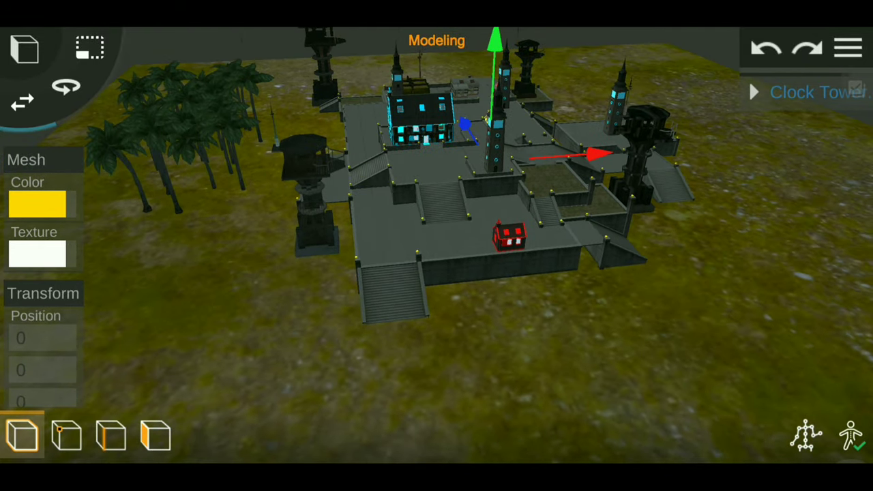
{"action": "left_click", "coordinate": [848, 47]}
{"action": "left_click_drag", "start_coordinate": [811, 151], "coordinate": [836, 96]}
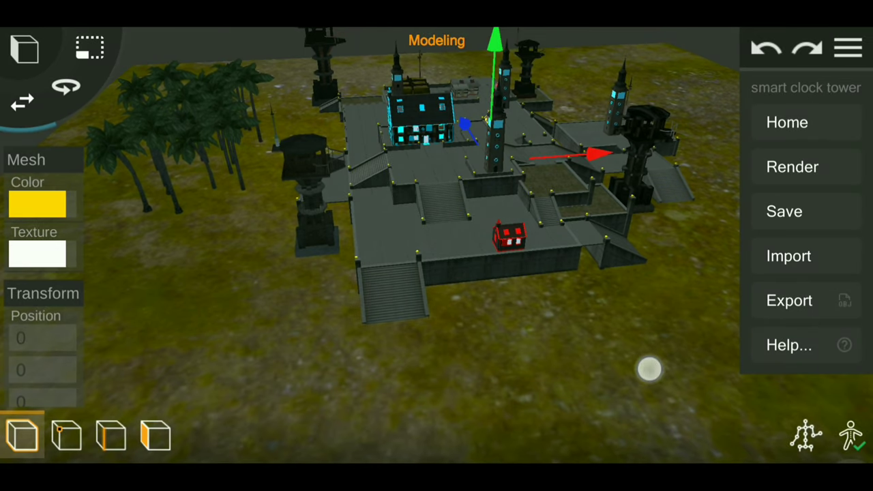
Close the menu and add a Light object to the scene.
{"action": "left_click", "coordinate": [649, 368]}
{"action": "left_click_drag", "start_coordinate": [730, 247], "coordinate": [776, 324]}
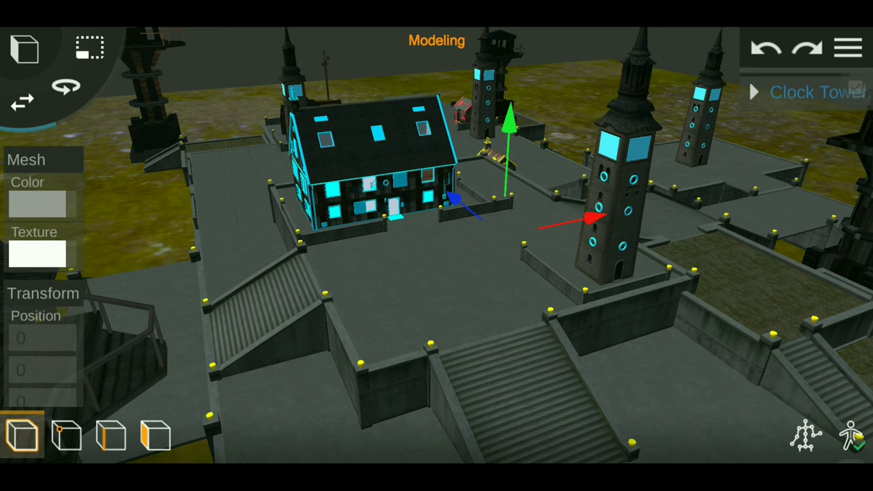
{"action": "mouse_move", "coordinate": [657, 228]}
{"action": "left_mouse_down"}
{"action": "mouse_move", "coordinate": [610, 239]}
{"action": "mouse_move", "coordinate": [673, 239]}
{"action": "left_mouse_up"}
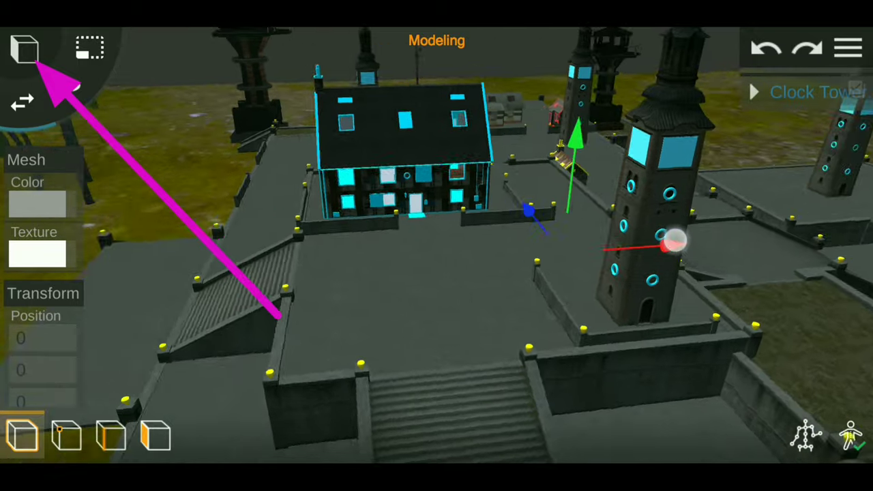
{"action": "left_click", "coordinate": [25, 48]}
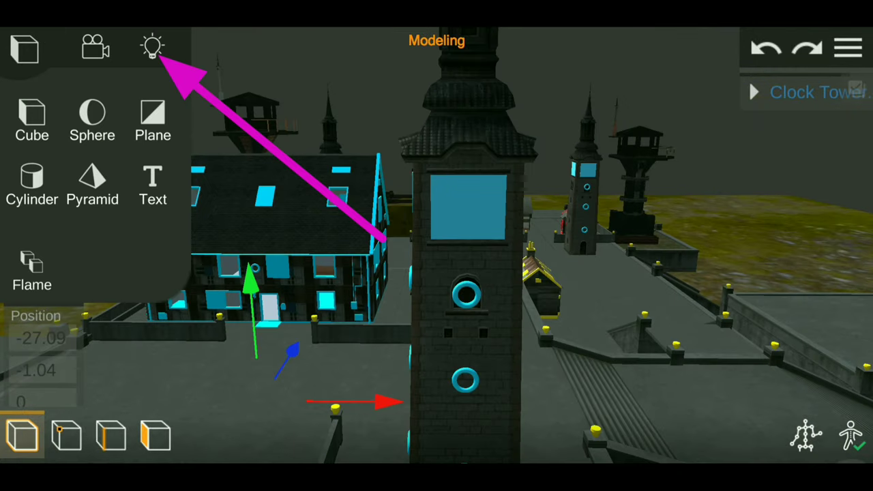
{"action": "left_click", "coordinate": [152, 46]}
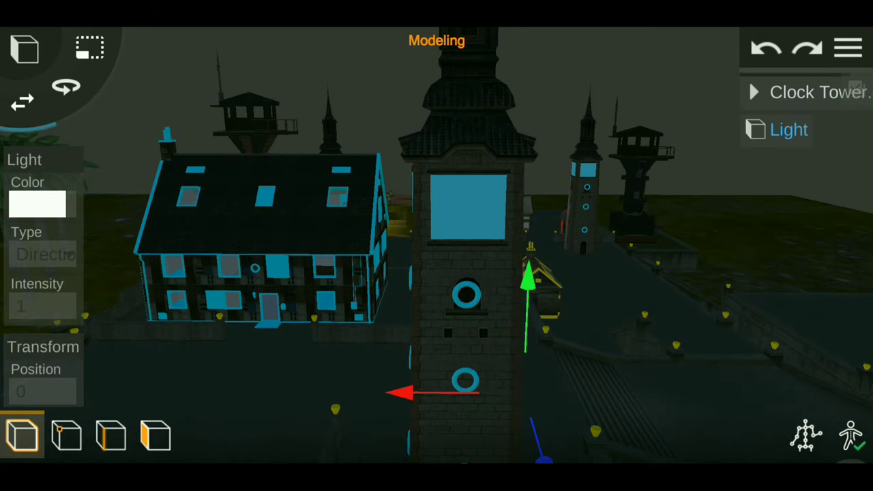
Raise the light up to the clock tower's top window.
{"action": "left_click_drag", "start_coordinate": [527, 286], "coordinate": [642, 32]}
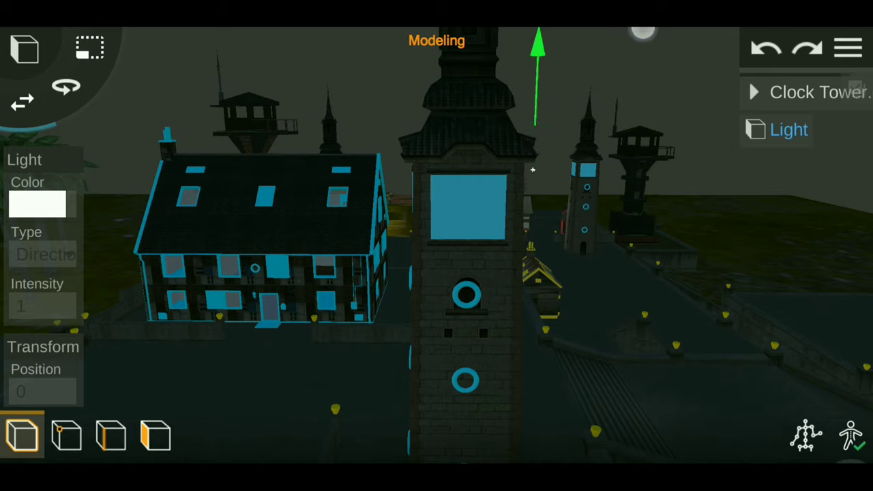
{"action": "mouse_move", "coordinate": [532, 169]}
{"action": "left_mouse_down"}
{"action": "mouse_move", "coordinate": [368, 234]}
{"action": "mouse_move", "coordinate": [335, 282]}
{"action": "mouse_move", "coordinate": [341, 292]}
{"action": "mouse_move", "coordinate": [405, 293]}
{"action": "left_mouse_up"}
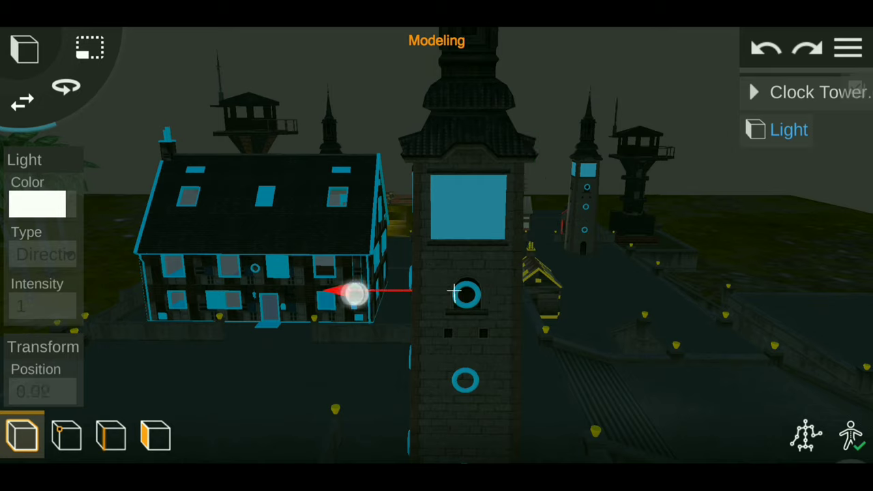
{"action": "left_click", "coordinate": [457, 291]}
{"action": "left_click", "coordinate": [457, 292]}
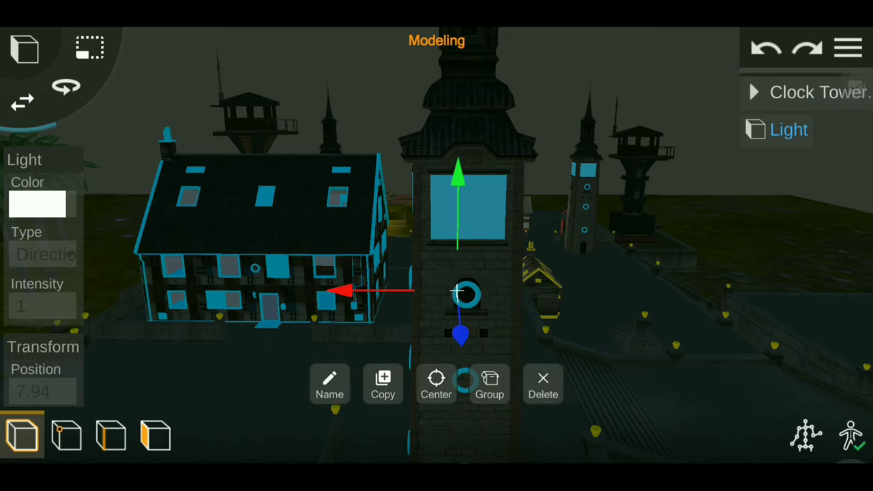
{"action": "left_click_drag", "start_coordinate": [458, 198], "coordinate": [544, 102]}
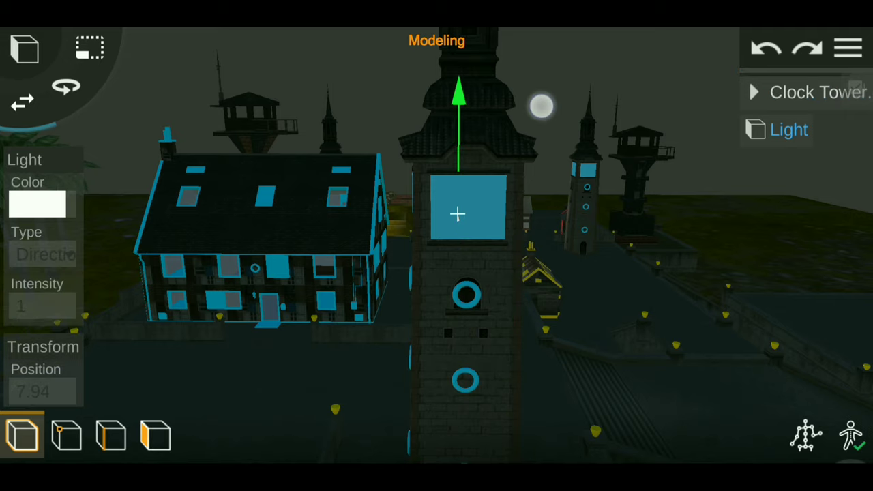
{"action": "left_click_drag", "start_coordinate": [674, 300], "coordinate": [709, 266]}
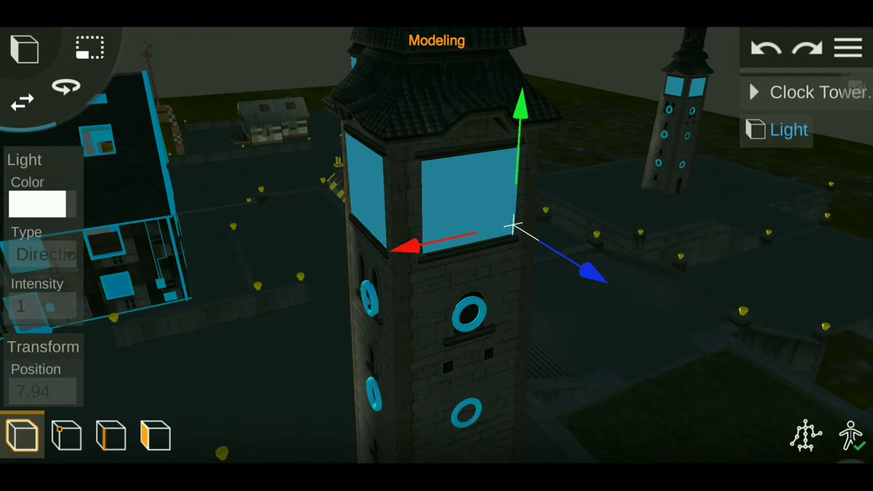
Tint the light cyan, nudge it beside the tower, and bring up the light-type list.
{"action": "left_click", "coordinate": [37, 203]}
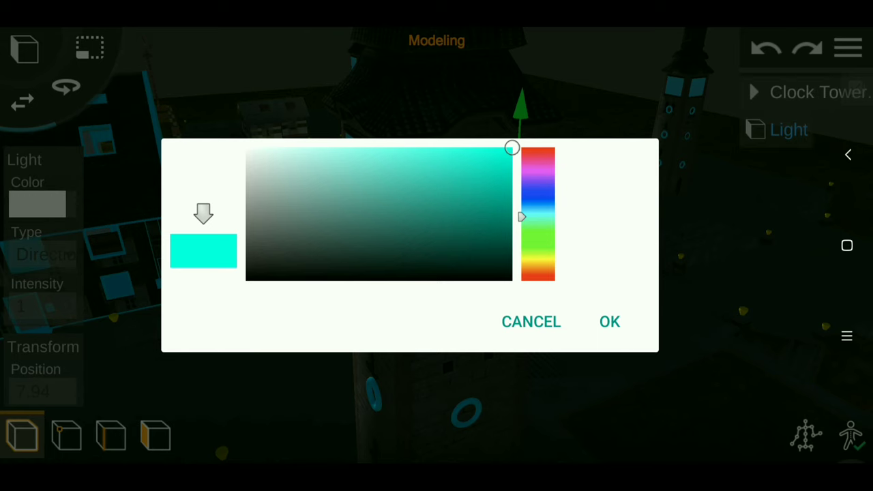
{"action": "left_click", "coordinate": [609, 321]}
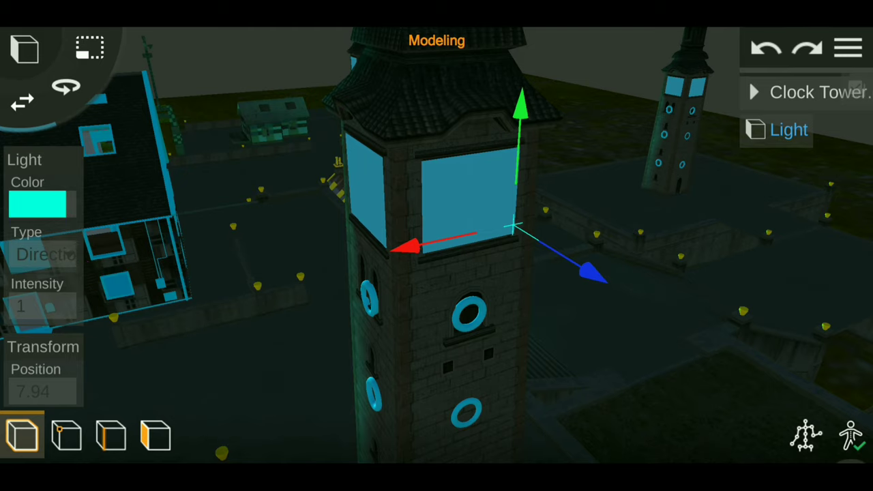
{"action": "left_click", "coordinate": [40, 253]}
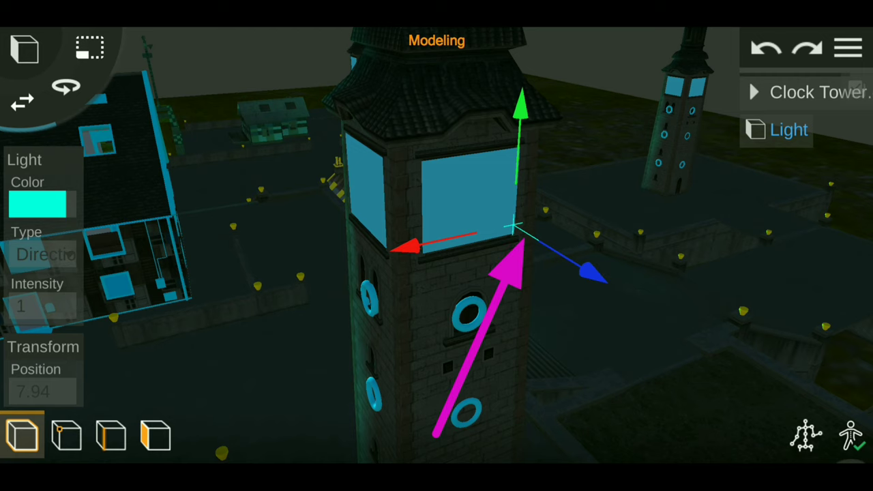
{"action": "left_click_drag", "start_coordinate": [588, 270], "coordinate": [624, 278]}
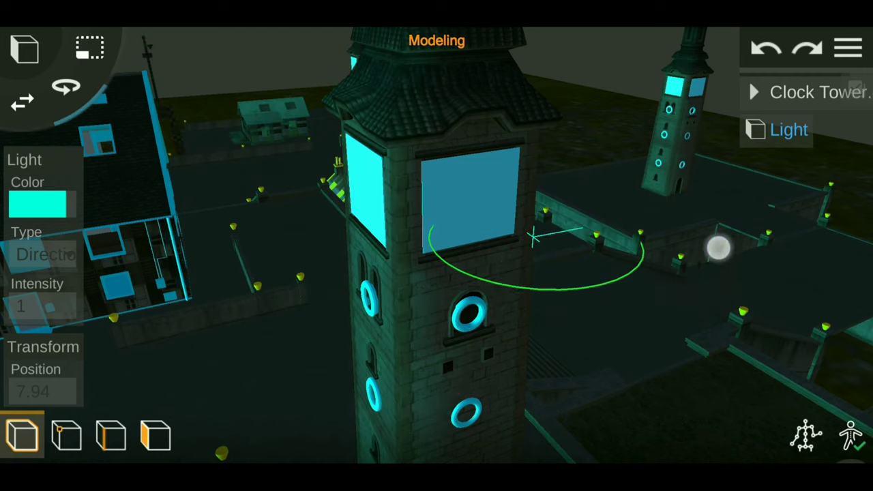
{"action": "mouse_move", "coordinate": [717, 248]}
{"action": "left_mouse_down"}
{"action": "mouse_move", "coordinate": [832, 223]}
{"action": "mouse_move", "coordinate": [658, 259]}
{"action": "mouse_move", "coordinate": [756, 236]}
{"action": "mouse_move", "coordinate": [809, 165]}
{"action": "mouse_move", "coordinate": [669, 257]}
{"action": "left_mouse_up"}
{"action": "left_click", "coordinate": [44, 254]}
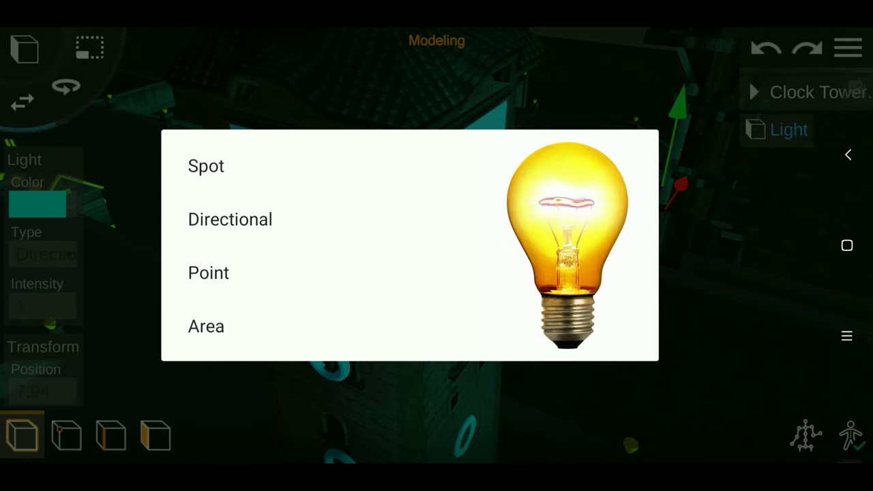
Make the light a Point light with intensity 50.
{"action": "left_click", "coordinate": [208, 272]}
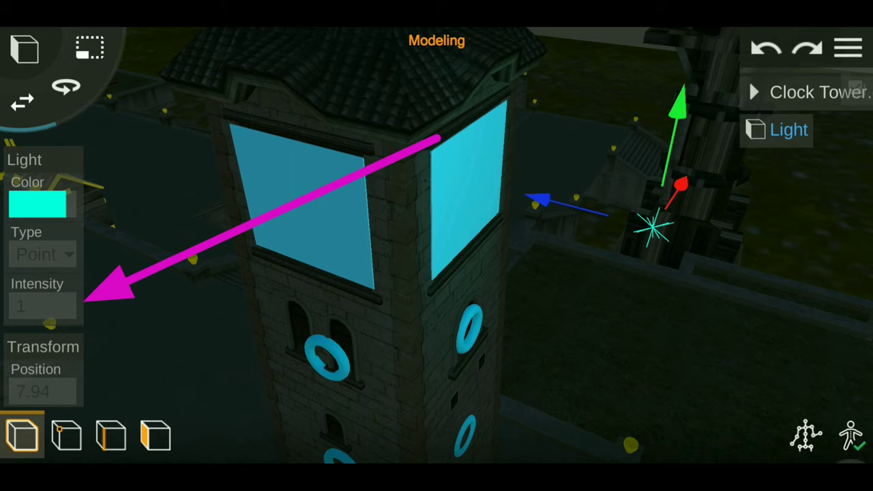
{"action": "left_click", "coordinate": [42, 305]}
{"action": "left_click", "coordinate": [761, 379]}
{"action": "type", "text": "50"}
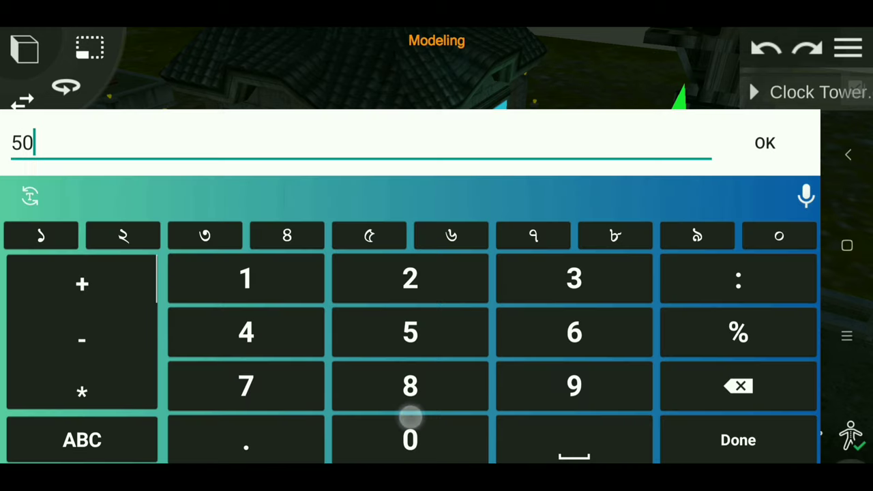
{"action": "left_click", "coordinate": [763, 143]}
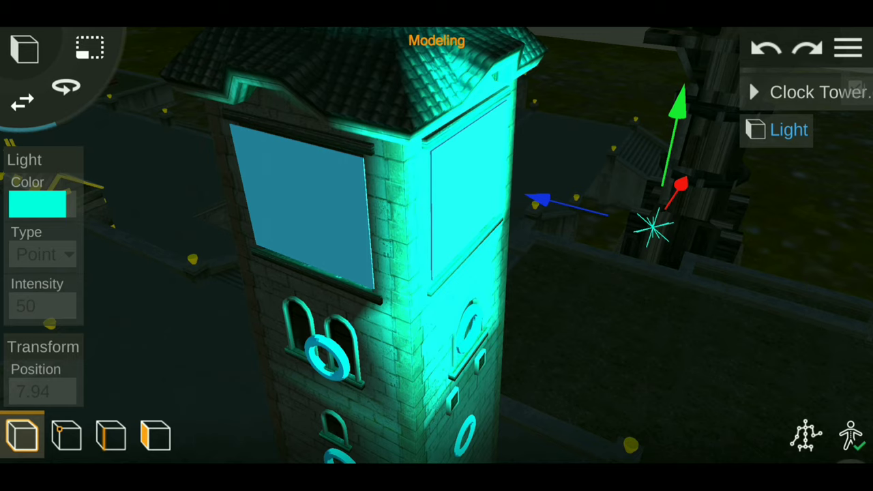
Shift the light toward the tower's corner, undo a stray change, and reselect the light.
{"action": "mouse_move", "coordinate": [537, 198]}
{"action": "left_mouse_down"}
{"action": "mouse_move", "coordinate": [524, 187]}
{"action": "mouse_move", "coordinate": [356, 154]}
{"action": "left_mouse_up"}
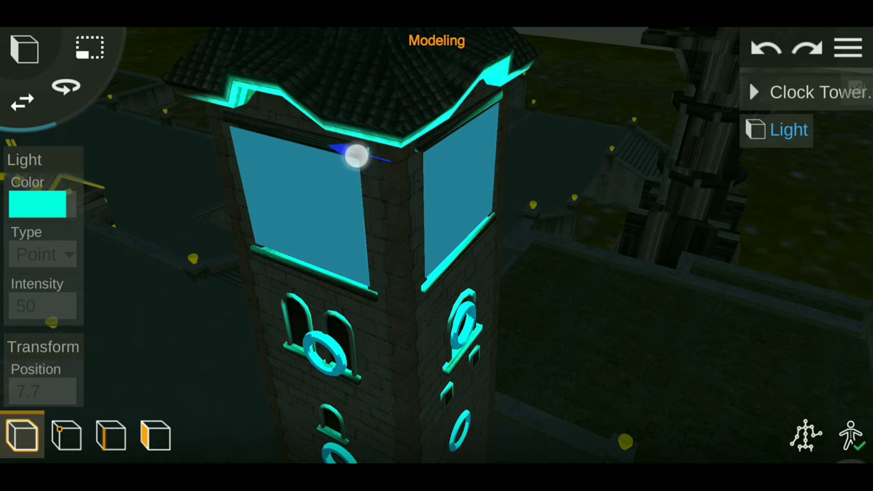
{"action": "left_click", "coordinate": [819, 92]}
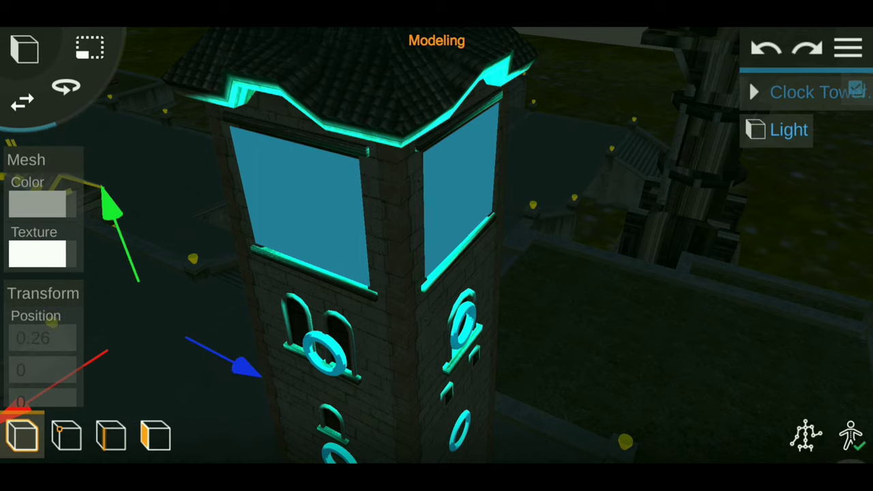
{"action": "left_click", "coordinate": [765, 48]}
{"action": "scroll", "coordinate": [459, 249], "scroll_direction": "down", "scroll_amount": 3}
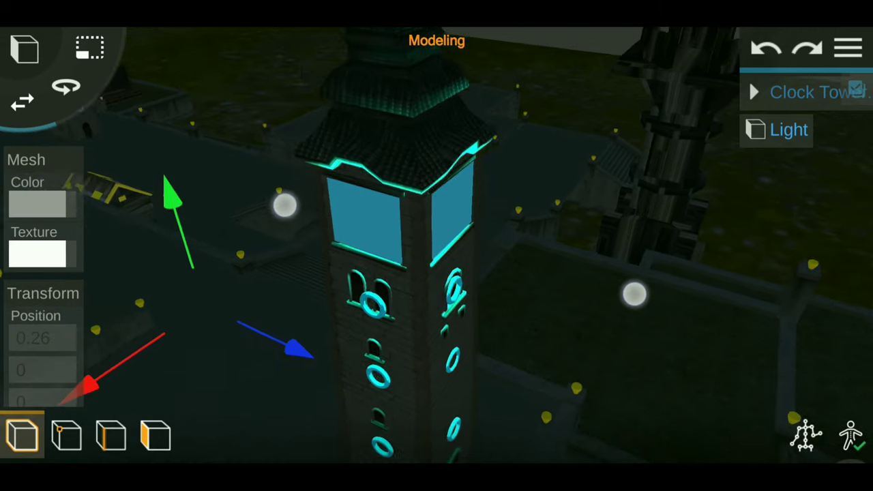
{"action": "scroll", "coordinate": [460, 249], "scroll_direction": "down", "scroll_amount": 3}
{"action": "left_click", "coordinate": [491, 121]}
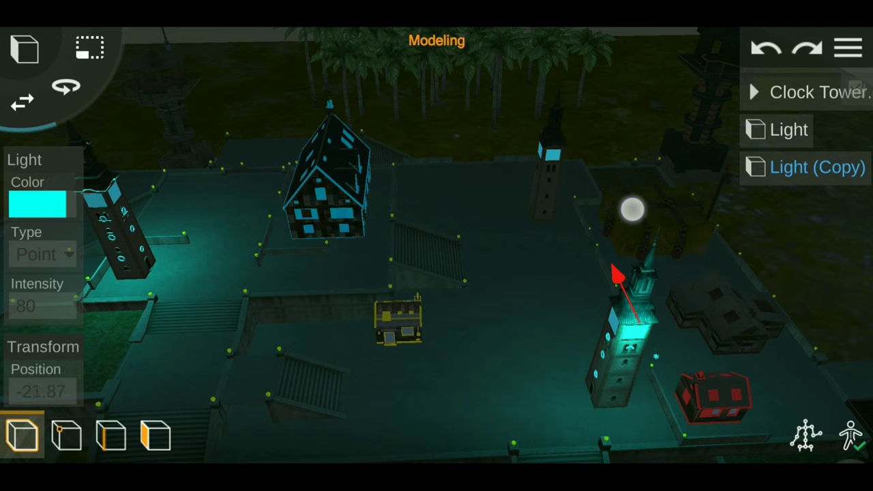
Set the cyan light atop the clock tower.
{"action": "left_click_drag", "start_coordinate": [633, 209], "coordinate": [625, 195]}
{"action": "left_click_drag", "start_coordinate": [725, 312], "coordinate": [780, 312]}
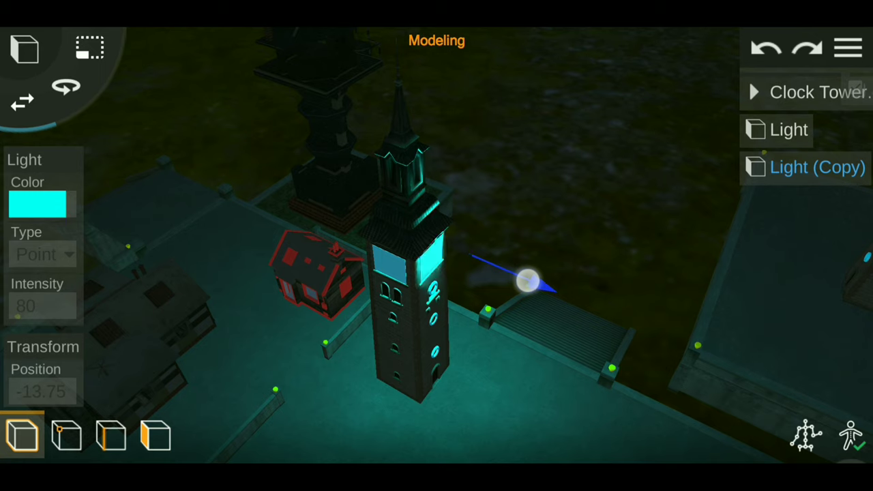
{"action": "left_click_drag", "start_coordinate": [526, 279], "coordinate": [522, 293]}
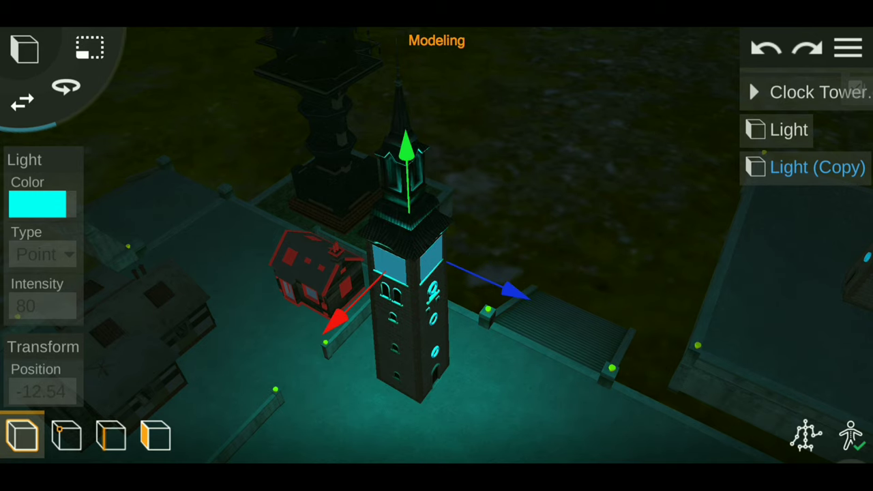
{"action": "left_click_drag", "start_coordinate": [399, 266], "coordinate": [396, 171]}
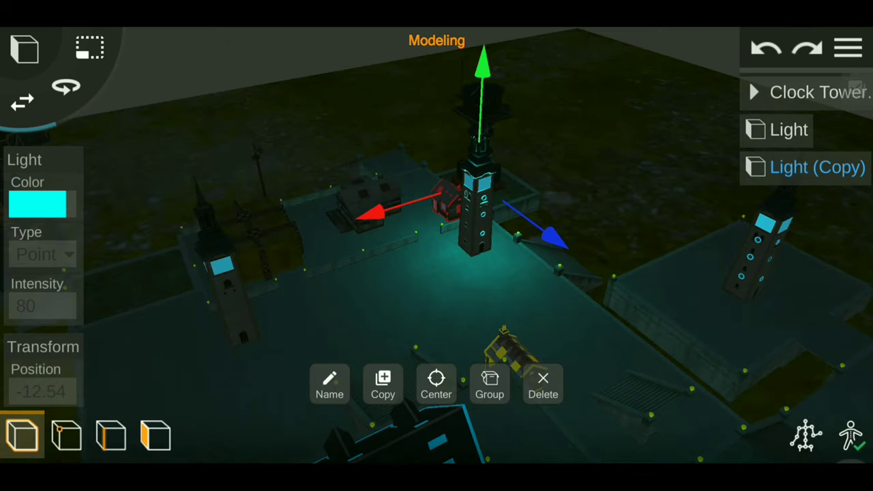
Duplicate the light and move the copy beside the right clock tower.
{"action": "left_click", "coordinate": [383, 384]}
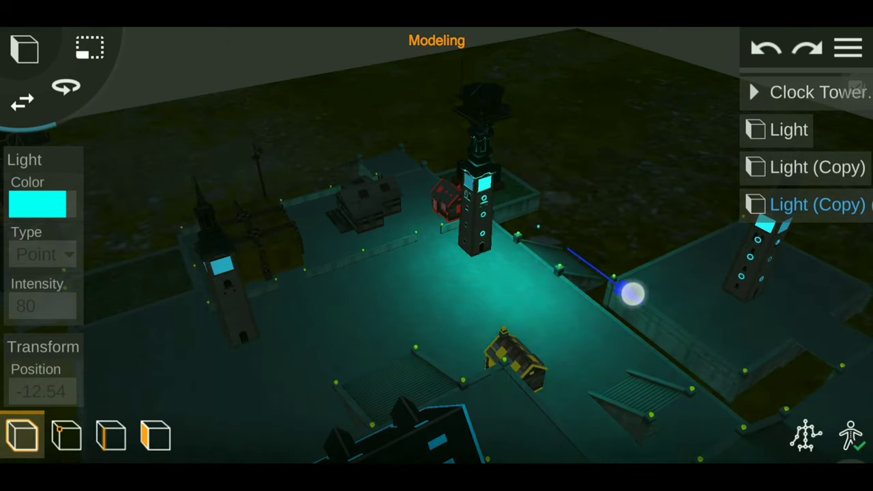
{"action": "left_click_drag", "start_coordinate": [631, 292], "coordinate": [576, 334]}
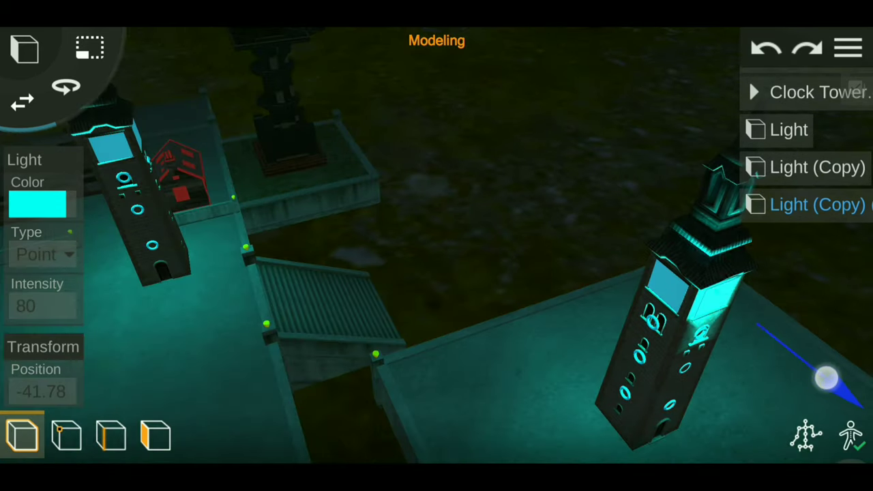
{"action": "mouse_move", "coordinate": [825, 375]}
{"action": "left_mouse_down"}
{"action": "mouse_move", "coordinate": [800, 363]}
{"action": "mouse_move", "coordinate": [717, 204]}
{"action": "left_mouse_up"}
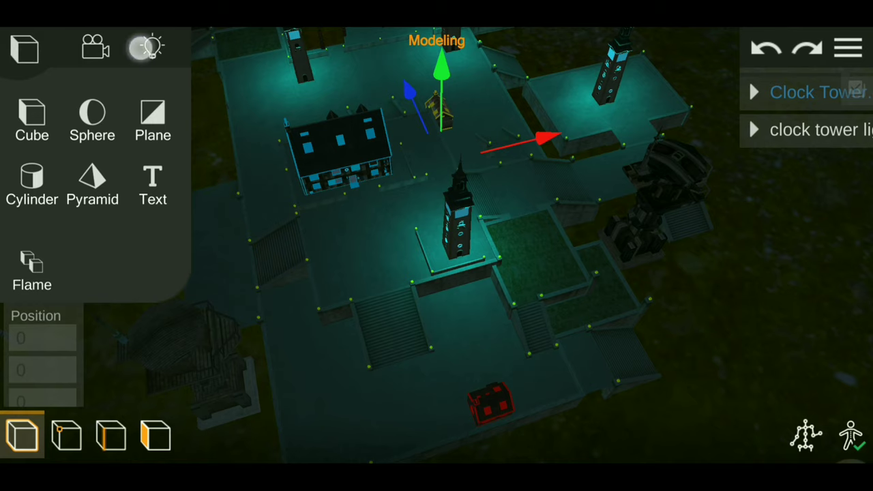
Add a new Point light with intensity 100.
{"action": "left_click", "coordinate": [144, 47]}
{"action": "left_click", "coordinate": [43, 254]}
{"action": "left_click", "coordinate": [214, 263]}
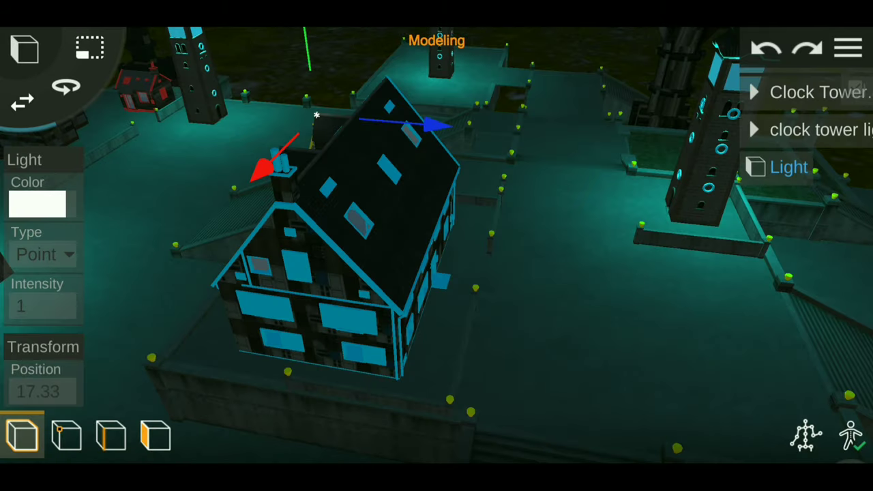
{"action": "left_click", "coordinate": [42, 305]}
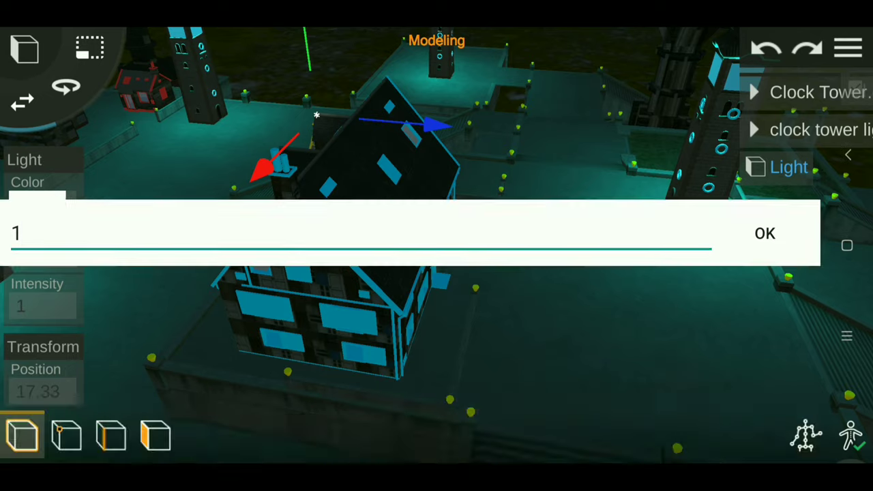
{"action": "type", "text": "00"}
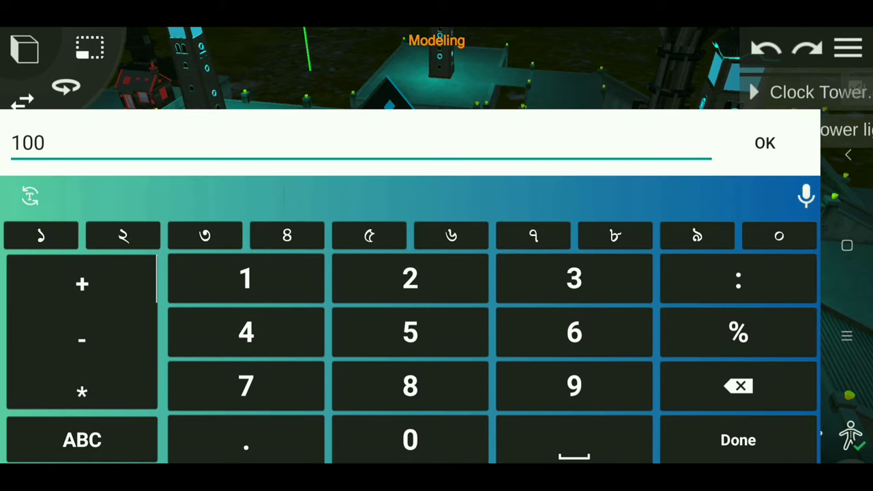
{"action": "left_click", "coordinate": [764, 142]}
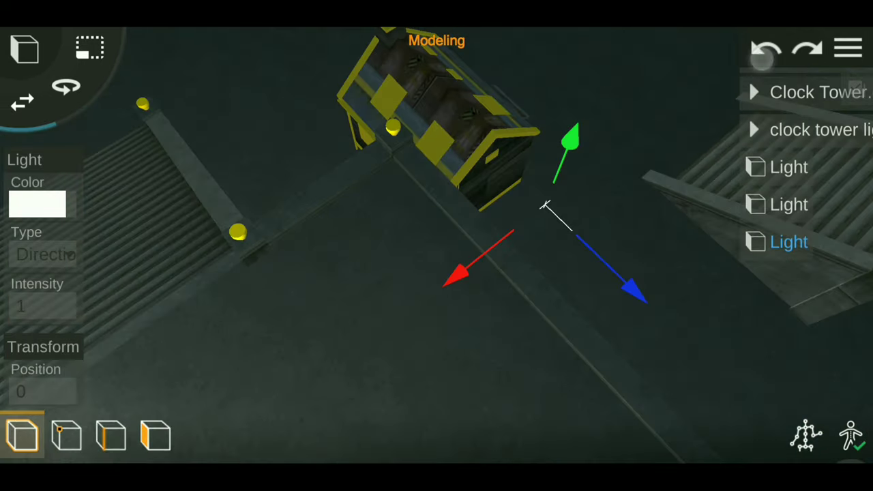
Make a Point light with intensity 70 and a yellow colour.
{"action": "left_click", "coordinate": [42, 254]}
{"action": "left_click", "coordinate": [205, 273]}
{"action": "left_click", "coordinate": [42, 306]}
{"action": "key", "text": "BackSpace"}
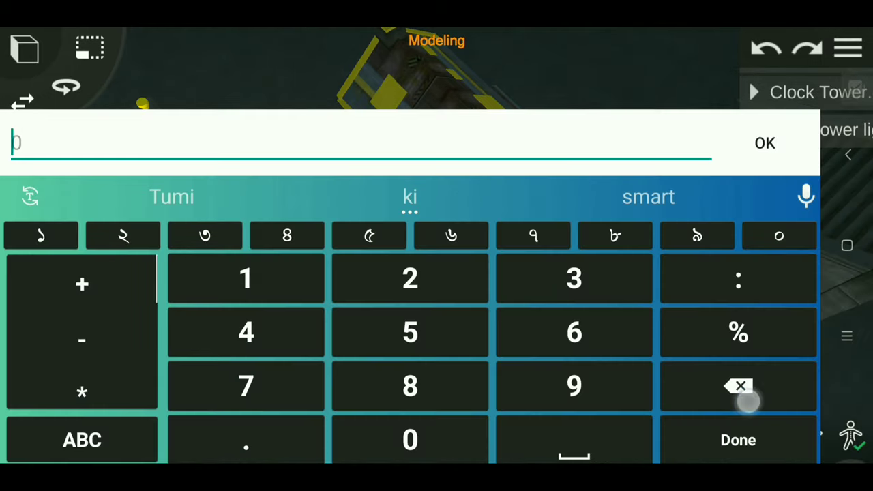
{"action": "type", "text": "70"}
{"action": "left_click", "coordinate": [747, 145]}
{"action": "left_click", "coordinate": [37, 205]}
{"action": "left_click", "coordinate": [535, 243]}
{"action": "left_click", "coordinate": [609, 321]}
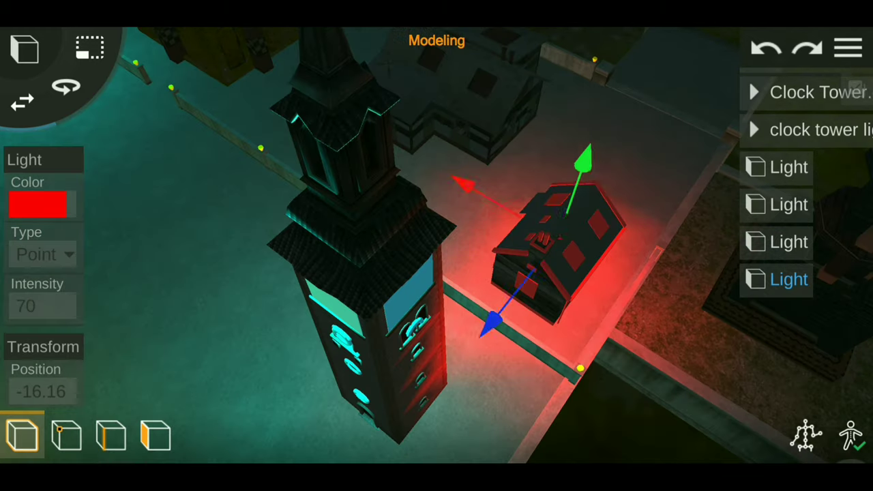
Zoom out over the map, select the Clock Tower model, and start adding another object.
{"action": "left_click_drag", "start_coordinate": [630, 343], "coordinate": [668, 288]}
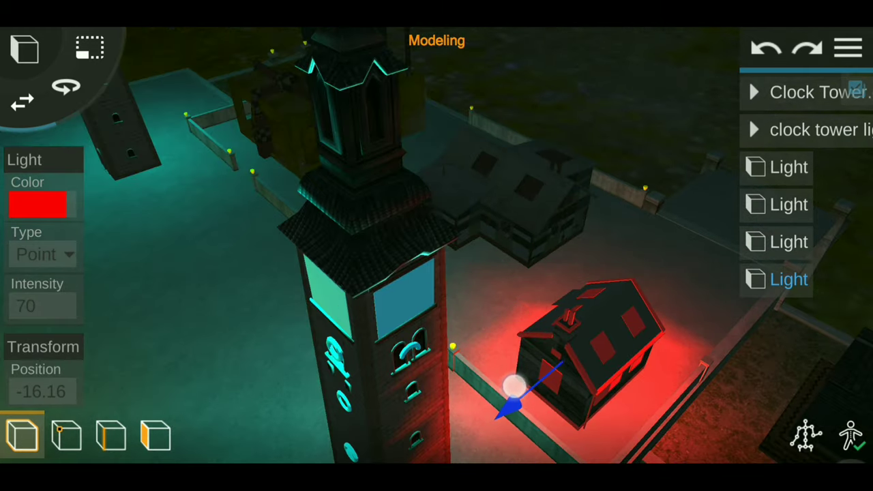
{"action": "mouse_move", "coordinate": [512, 386]}
{"action": "left_mouse_down"}
{"action": "mouse_move", "coordinate": [663, 329]}
{"action": "mouse_move", "coordinate": [614, 284]}
{"action": "mouse_move", "coordinate": [707, 327]}
{"action": "mouse_move", "coordinate": [630, 271]}
{"action": "left_mouse_up"}
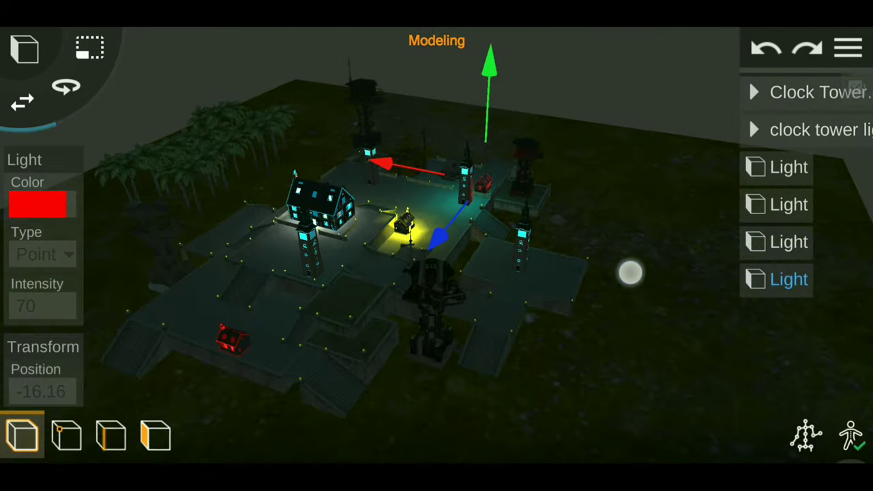
{"action": "left_click", "coordinate": [317, 283]}
{"action": "mouse_move", "coordinate": [641, 321]}
{"action": "left_mouse_down"}
{"action": "mouse_move", "coordinate": [620, 306]}
{"action": "mouse_move", "coordinate": [628, 313]}
{"action": "left_mouse_up"}
{"action": "left_click", "coordinate": [24, 48]}
Add a new point light and set its intensity to 300.
{"action": "left_click", "coordinate": [152, 45]}
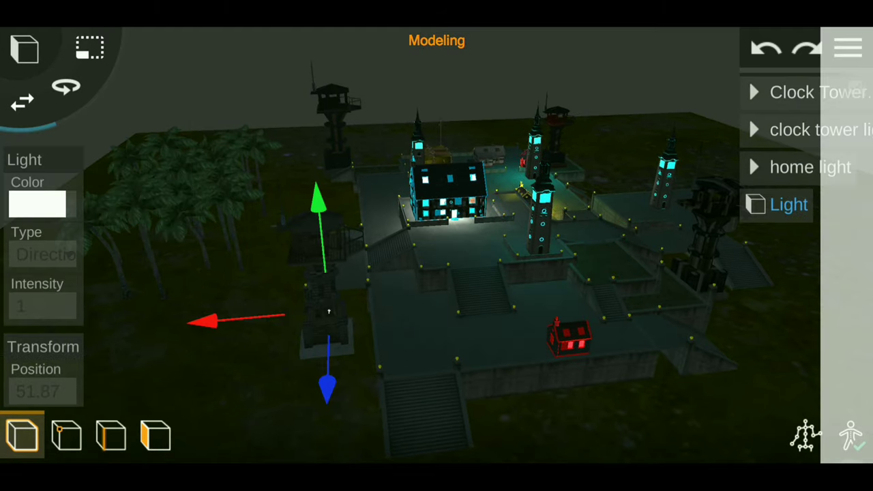
{"action": "left_click", "coordinate": [38, 256]}
{"action": "left_click", "coordinate": [208, 273]}
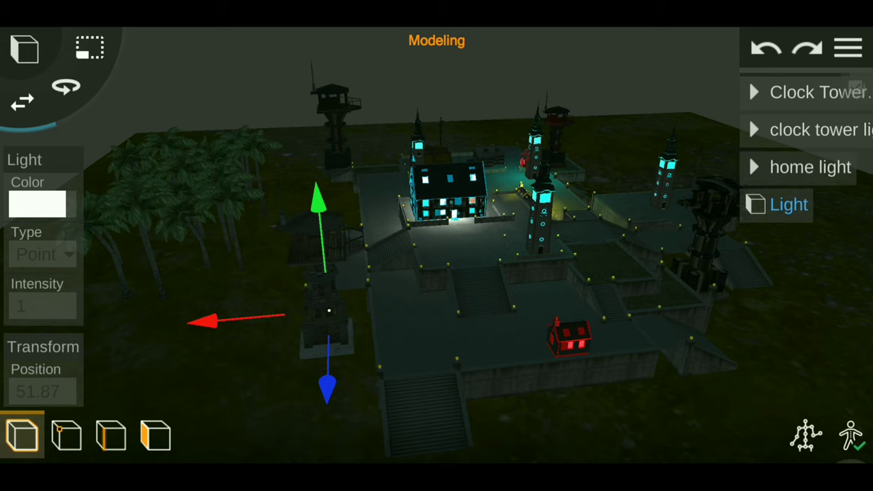
{"action": "left_click", "coordinate": [43, 306]}
{"action": "type", "text": "00"}
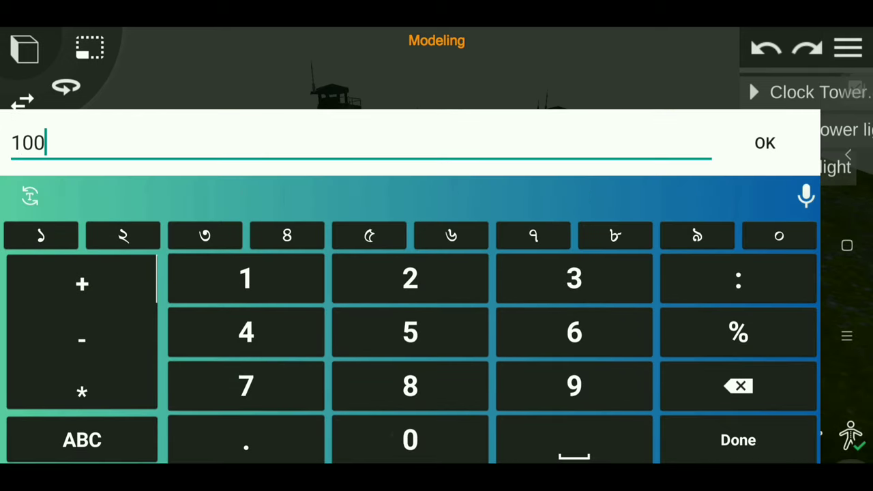
{"action": "left_click", "coordinate": [764, 142]}
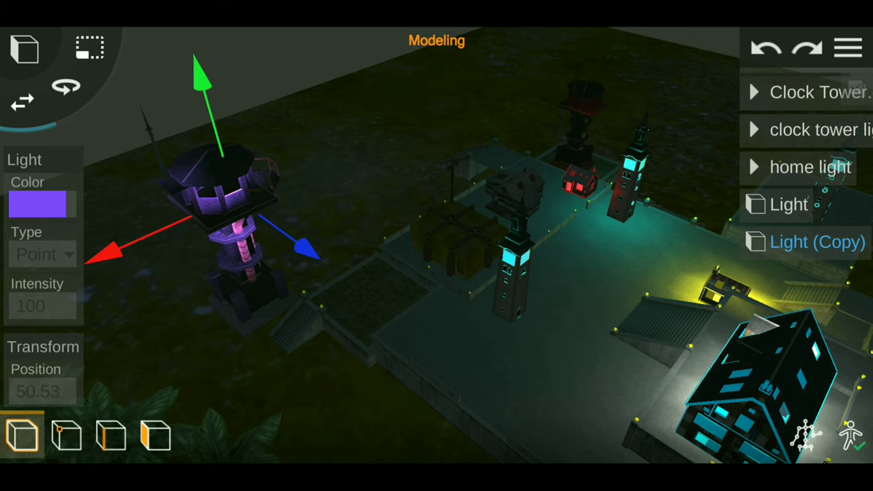
{"action": "left_click", "coordinate": [43, 306]}
{"action": "key", "text": "BackSpace"}
{"action": "key", "text": "BackSpace"}
{"action": "key", "text": "BackSpace"}
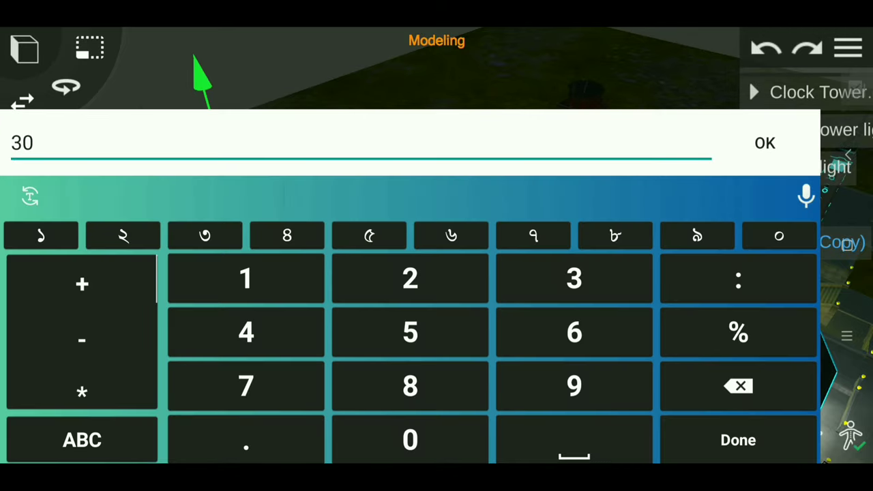
{"action": "left_click", "coordinate": [764, 142]}
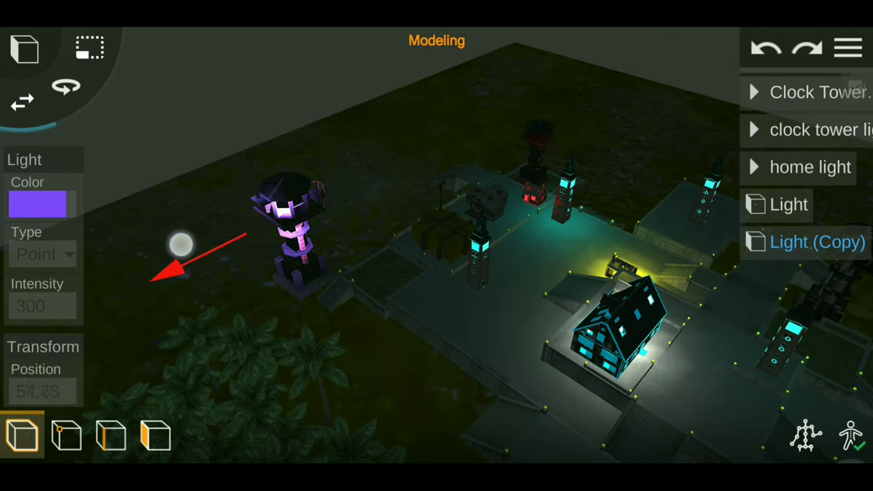
Colour the new light purple.
{"action": "left_click", "coordinate": [364, 255]}
{"action": "left_click", "coordinate": [38, 204]}
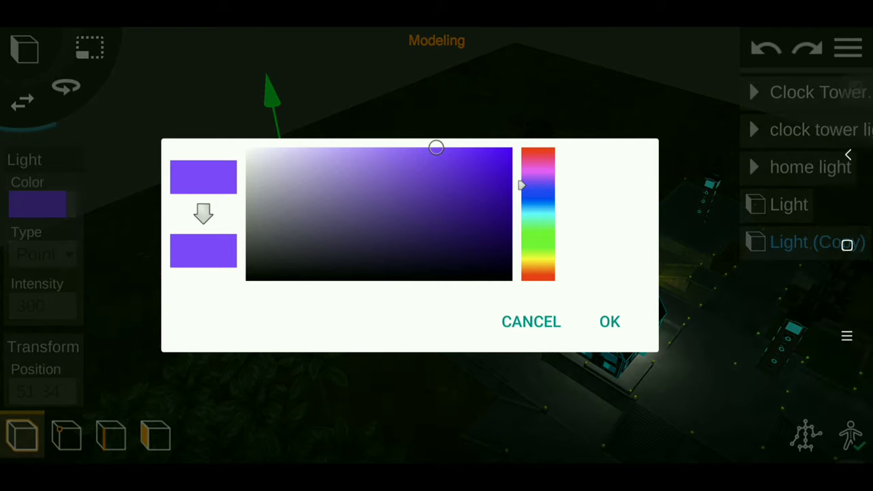
{"action": "left_click", "coordinate": [536, 151]}
{"action": "left_click", "coordinate": [609, 322]}
Set the purple watchtower light's intensity to 300.
{"action": "left_click_drag", "start_coordinate": [602, 273], "coordinate": [214, 278]}
{"action": "left_click", "coordinate": [788, 205]}
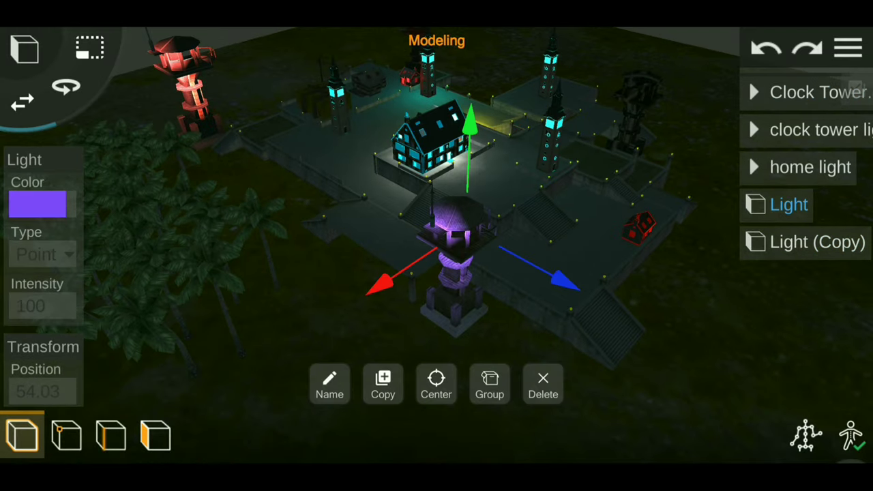
{"action": "left_click", "coordinate": [43, 306]}
{"action": "key", "text": "BackSpace"}
{"action": "key", "text": "BackSpace"}
{"action": "key", "text": "BackSpace"}
{"action": "type", "text": "300"}
{"action": "key", "text": "Return"}
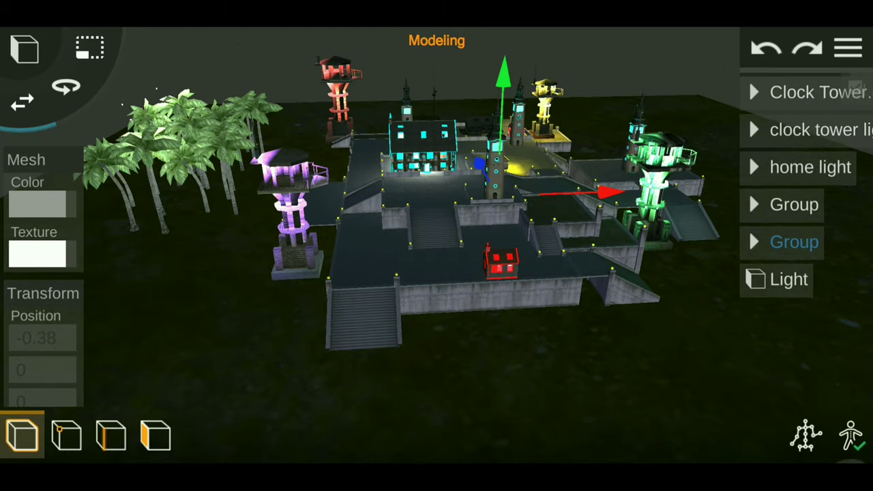
{"action": "mouse_move", "coordinate": [691, 364]}
{"action": "left_mouse_down"}
{"action": "mouse_move", "coordinate": [640, 392]}
{"action": "mouse_move", "coordinate": [705, 420]}
{"action": "mouse_move", "coordinate": [670, 383]}
{"action": "mouse_move", "coordinate": [666, 356]}
{"action": "mouse_move", "coordinate": [640, 382]}
{"action": "mouse_move", "coordinate": [671, 339]}
{"action": "mouse_move", "coordinate": [700, 345]}
{"action": "left_mouse_up"}
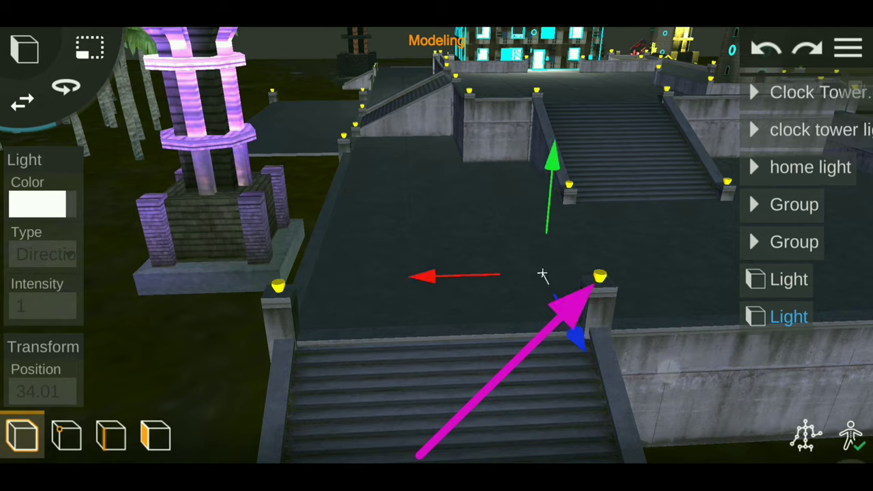
Move the light onto the stair lamp post as a point light of intensity 100.
{"action": "left_click_drag", "start_coordinate": [542, 275], "coordinate": [585, 273]}
{"action": "left_click_drag", "start_coordinate": [477, 275], "coordinate": [478, 276]}
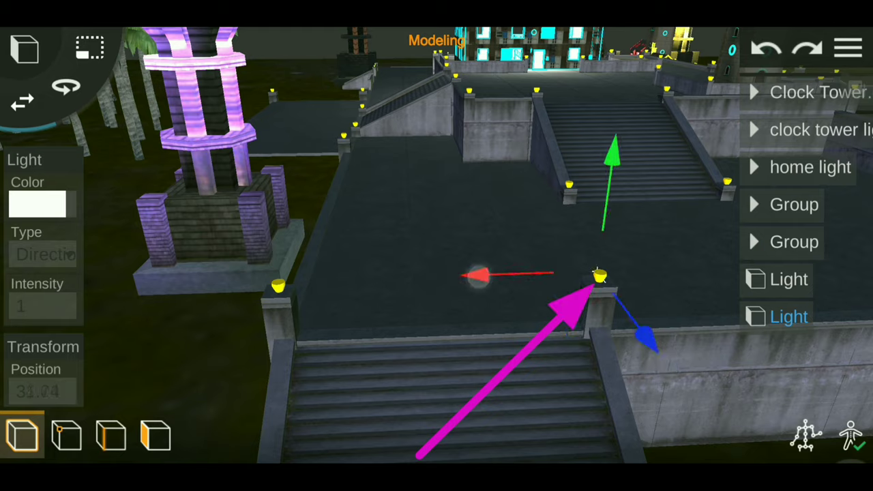
{"action": "left_click_drag", "start_coordinate": [647, 338], "coordinate": [668, 347]}
{"action": "left_click", "coordinate": [43, 255]}
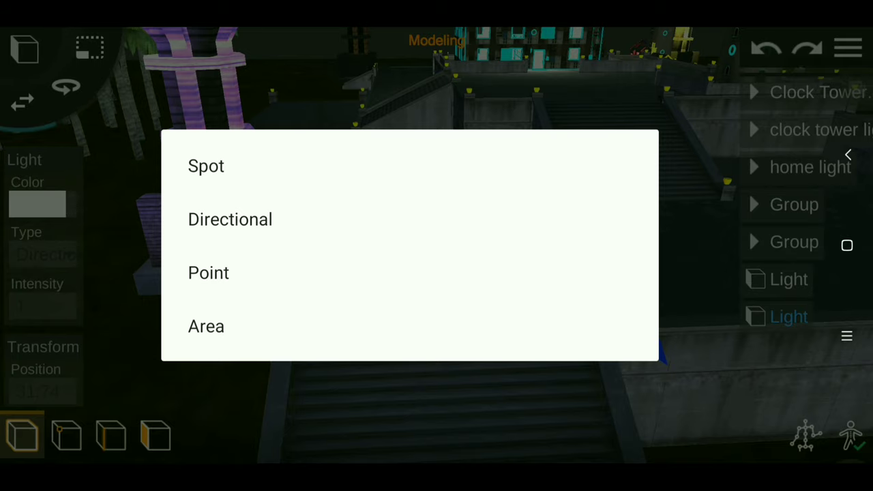
{"action": "left_click", "coordinate": [204, 273]}
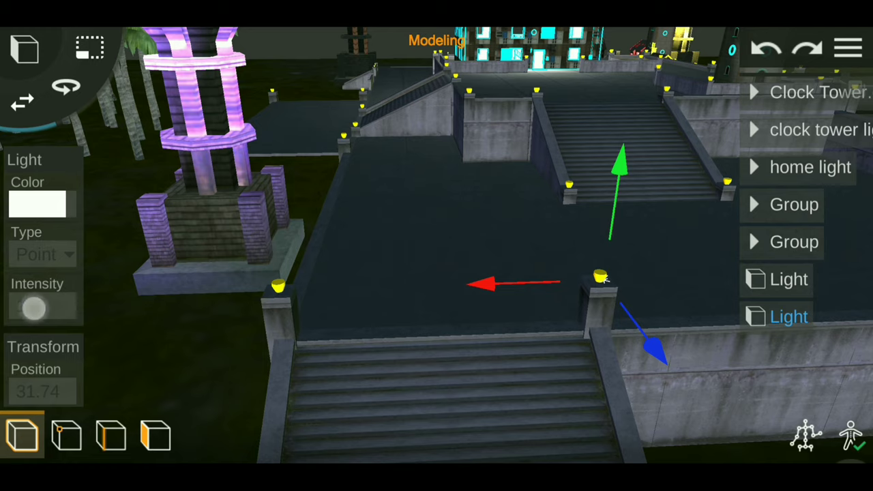
{"action": "left_click", "coordinate": [34, 308]}
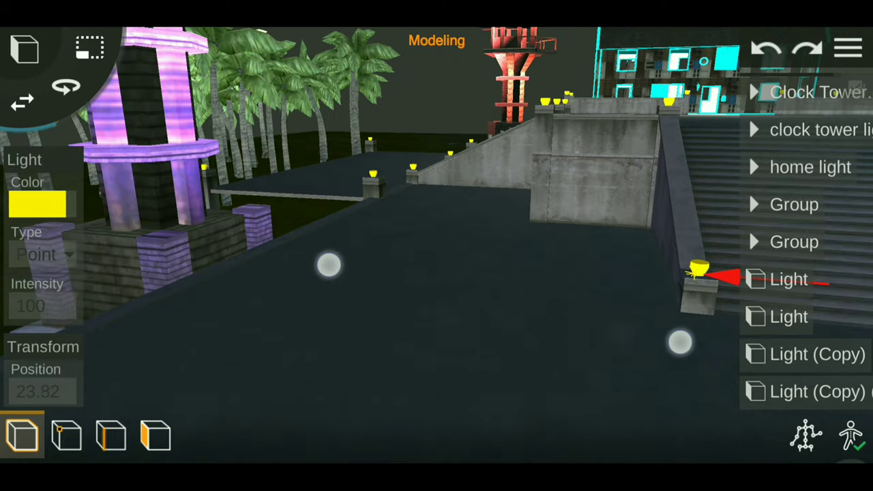
Place a light copy on the right stair lamp and bring up the main menu.
{"action": "left_click_drag", "start_coordinate": [330, 263], "coordinate": [250, 261]}
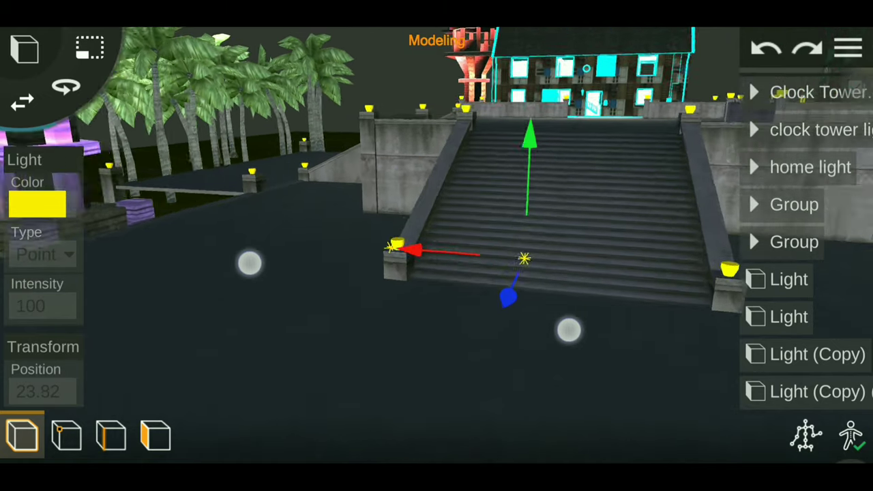
{"action": "mouse_move", "coordinate": [525, 258]}
{"action": "left_mouse_down"}
{"action": "mouse_move", "coordinate": [618, 247]}
{"action": "mouse_move", "coordinate": [394, 327]}
{"action": "left_mouse_up"}
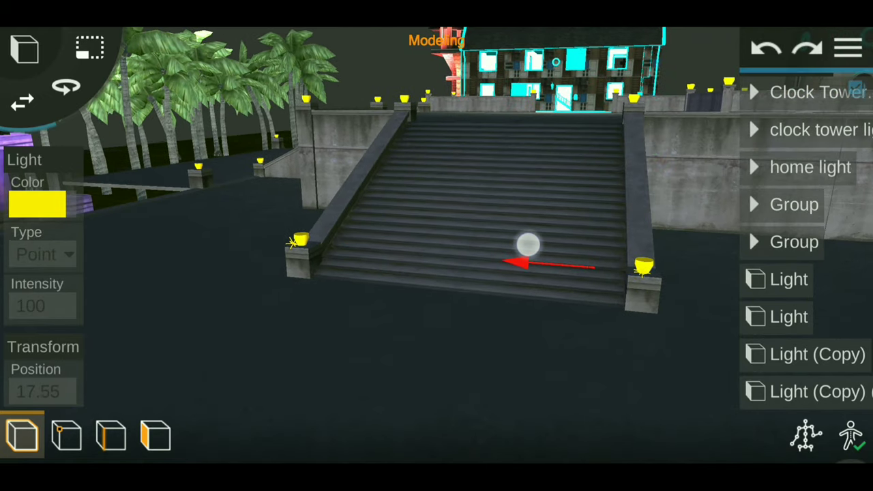
{"action": "left_click", "coordinate": [849, 47]}
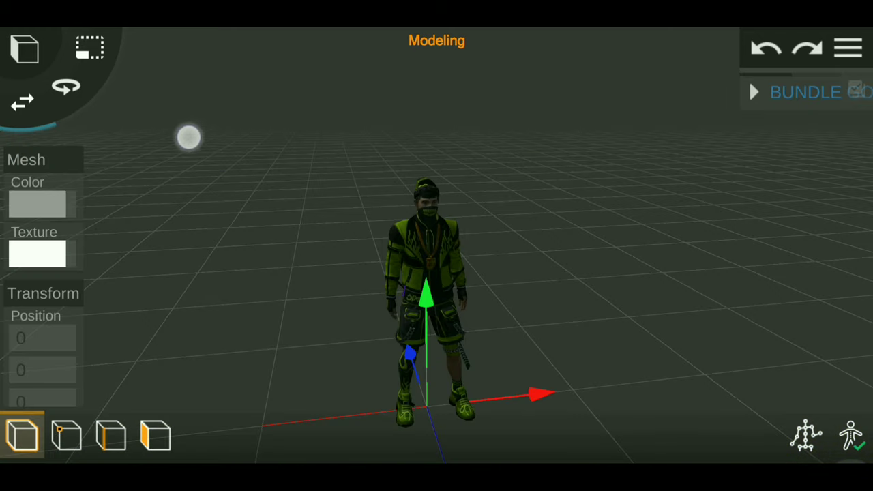
Orbit and zoom around the imported green-outfit character to inspect it.
{"action": "mouse_move", "coordinate": [598, 343]}
{"action": "left_mouse_down"}
{"action": "mouse_move", "coordinate": [813, 351]}
{"action": "mouse_move", "coordinate": [727, 298]}
{"action": "left_mouse_up"}
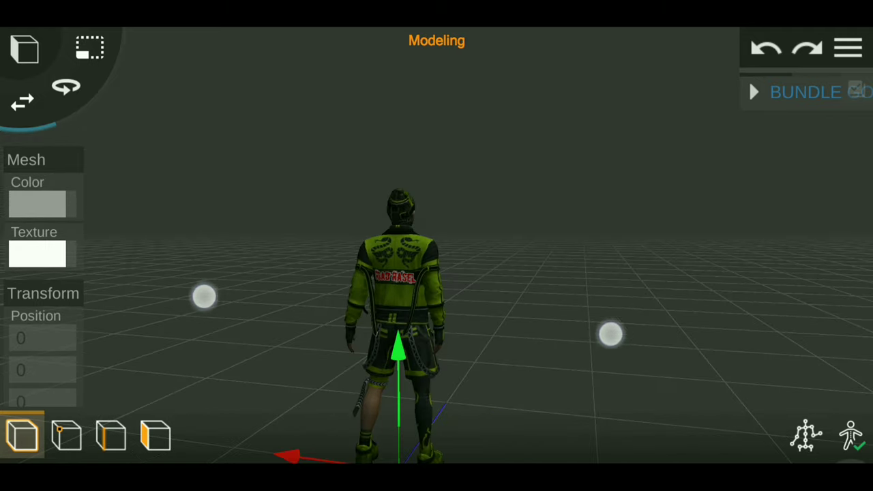
{"action": "scroll", "coordinate": [430, 307], "scroll_direction": "up", "scroll_amount": 3}
{"action": "scroll", "coordinate": [430, 307], "scroll_direction": "up", "scroll_amount": 2}
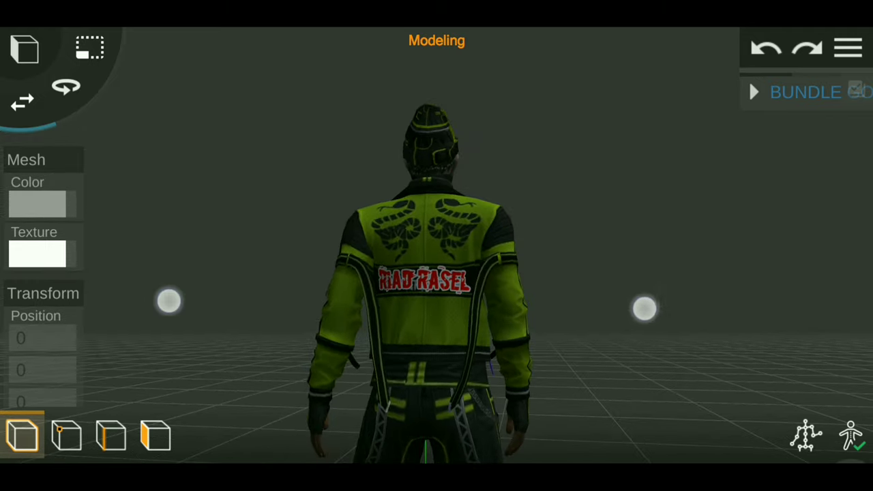
{"action": "scroll", "coordinate": [430, 306], "scroll_direction": "up", "scroll_amount": 2}
{"action": "scroll", "coordinate": [429, 306], "scroll_direction": "up", "scroll_amount": 2}
{"action": "scroll", "coordinate": [429, 307], "scroll_direction": "up", "scroll_amount": 2}
{"action": "scroll", "coordinate": [430, 307], "scroll_direction": "up", "scroll_amount": 1}
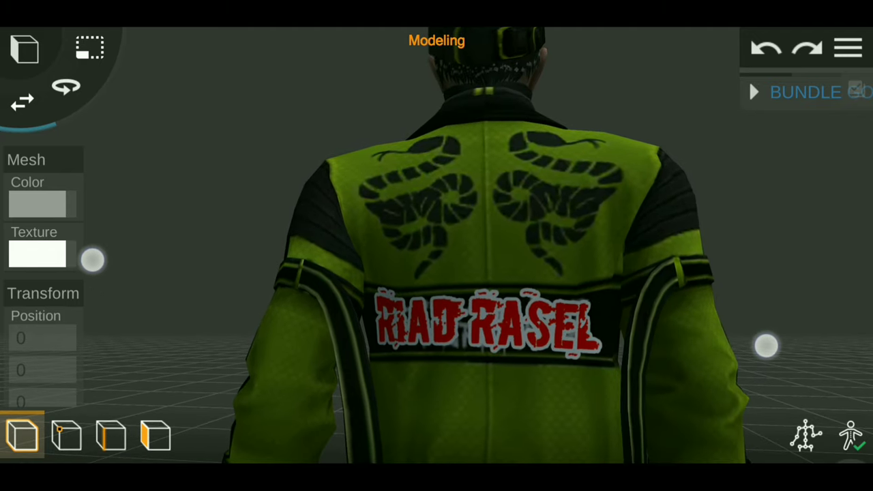
{"action": "scroll", "coordinate": [430, 307], "scroll_direction": "down", "scroll_amount": 3}
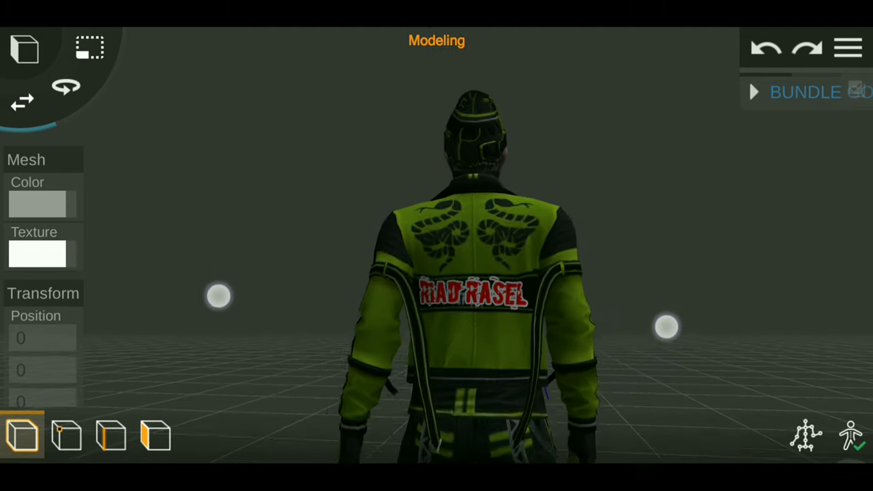
{"action": "scroll", "coordinate": [430, 306], "scroll_direction": "down", "scroll_amount": 2}
Save BUNDLE GOLD ROYALTERBARU.obj as a reusable bundle.
{"action": "mouse_move", "coordinate": [603, 347]}
{"action": "left_mouse_down"}
{"action": "mouse_move", "coordinate": [829, 354]}
{"action": "mouse_move", "coordinate": [630, 339]}
{"action": "left_mouse_up"}
{"action": "mouse_move", "coordinate": [630, 338]}
{"action": "left_mouse_down"}
{"action": "mouse_move", "coordinate": [830, 348]}
{"action": "mouse_move", "coordinate": [711, 329]}
{"action": "mouse_move", "coordinate": [803, 346]}
{"action": "left_mouse_up"}
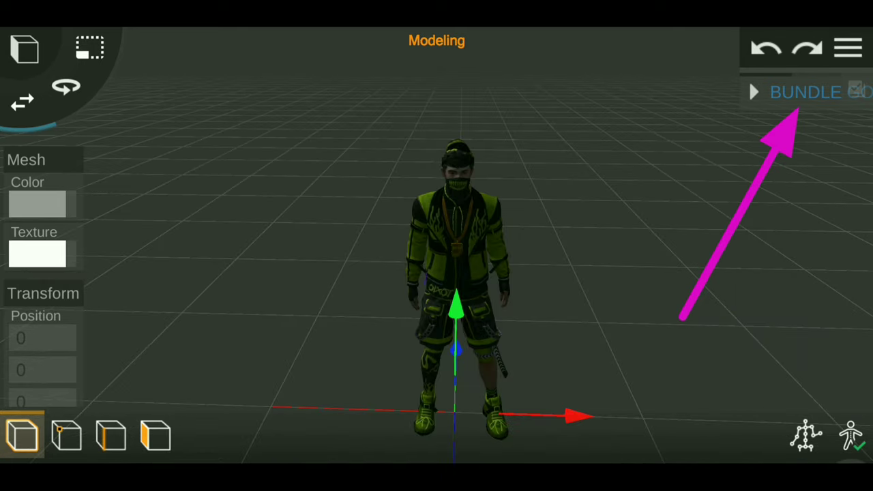
{"action": "left_click", "coordinate": [791, 94]}
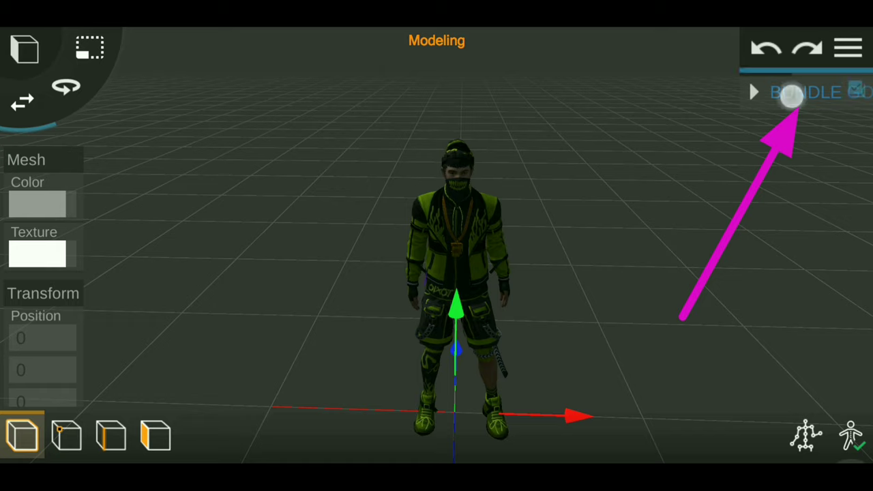
{"action": "mouse_move", "coordinate": [791, 94]}
{"action": "left_mouse_down"}
{"action": "mouse_move", "coordinate": [293, 114]}
{"action": "mouse_move", "coordinate": [130, 90]}
{"action": "mouse_move", "coordinate": [15, 39]}
{"action": "mouse_move", "coordinate": [9, 47]}
{"action": "left_mouse_up"}
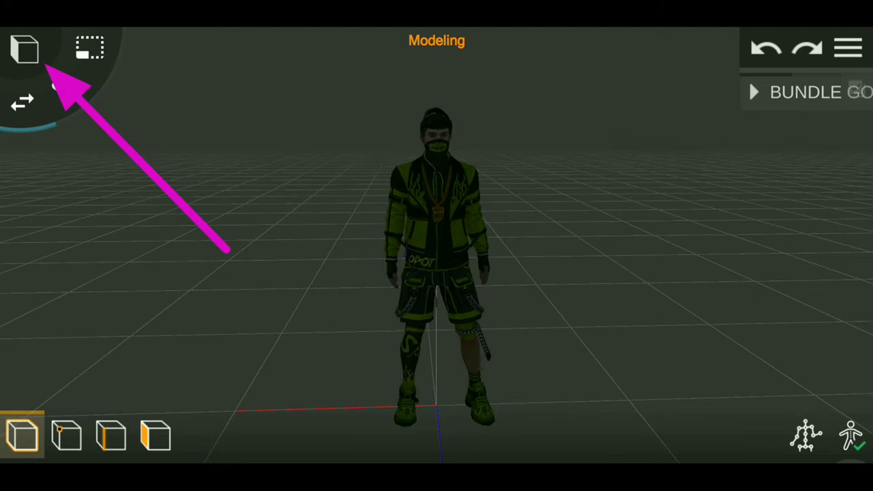
Check the new BUNDLE entry, then reopen the smart clock project from Home.
{"action": "left_click", "coordinate": [25, 49]}
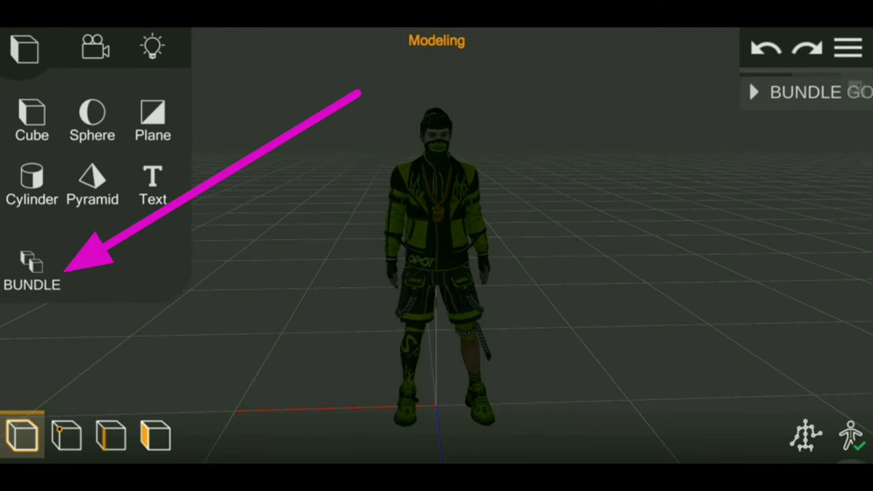
{"action": "left_click", "coordinate": [32, 266]}
{"action": "left_click", "coordinate": [847, 48]}
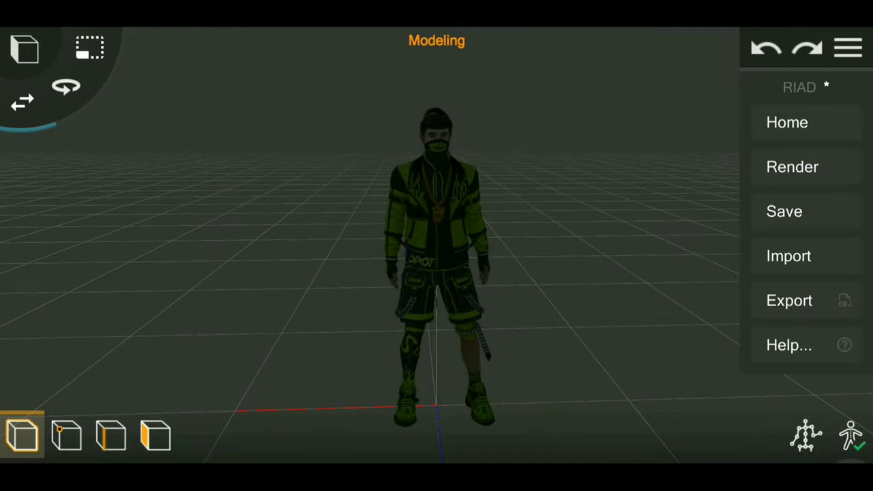
{"action": "left_click", "coordinate": [803, 117]}
{"action": "left_click", "coordinate": [516, 272]}
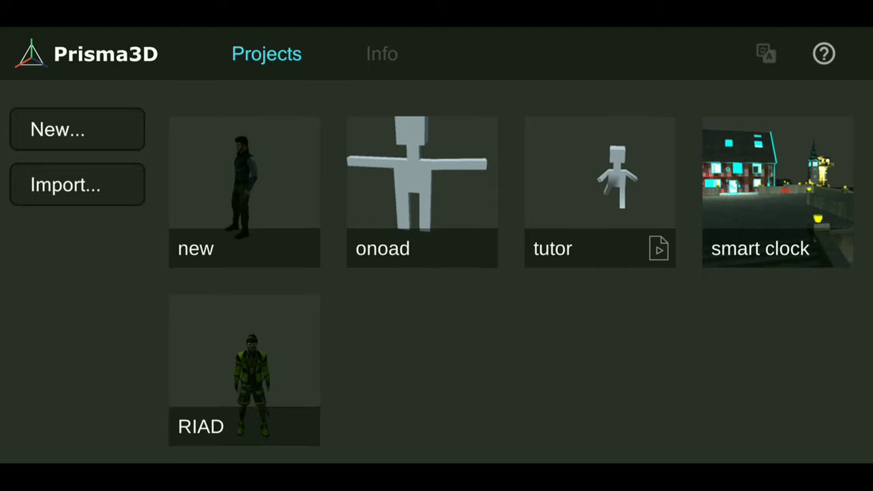
{"action": "left_click", "coordinate": [241, 280]}
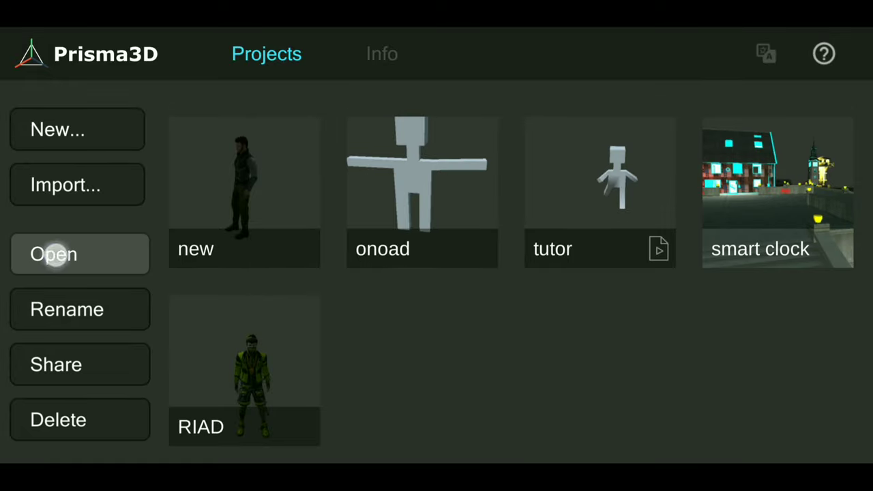
{"action": "left_click", "coordinate": [54, 254]}
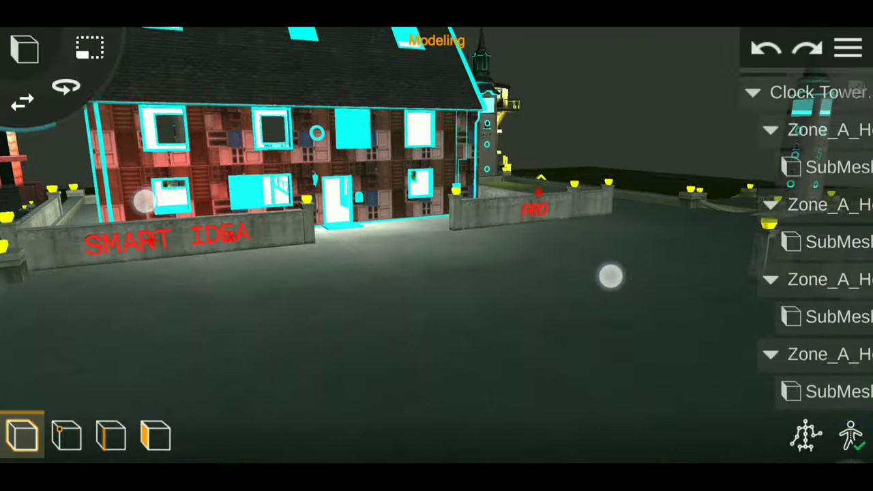
Insert the character bundle into the clock-tower map and slide it beside the lit house.
{"action": "mouse_move", "coordinate": [608, 276]}
{"action": "left_mouse_down"}
{"action": "mouse_move", "coordinate": [637, 306]}
{"action": "mouse_move", "coordinate": [584, 302]}
{"action": "left_mouse_up"}
{"action": "scroll", "coordinate": [392, 304], "scroll_direction": "down", "scroll_amount": 3}
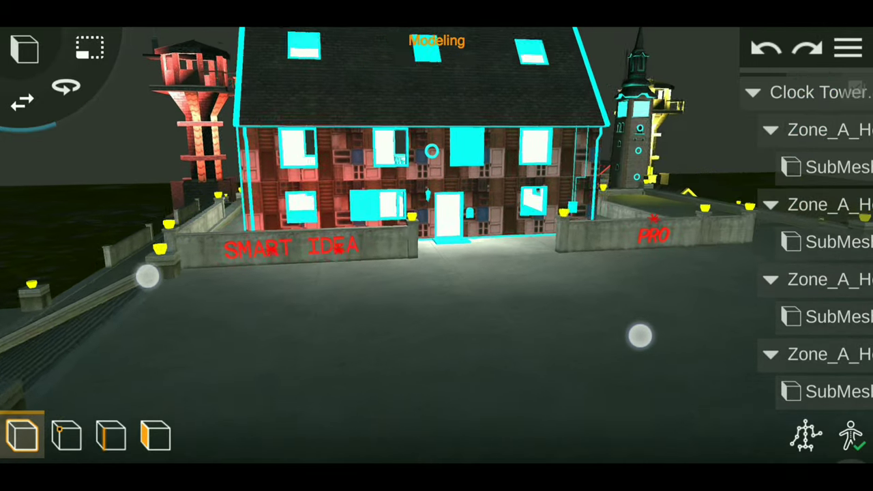
{"action": "mouse_move", "coordinate": [607, 339]}
{"action": "left_mouse_down"}
{"action": "mouse_move", "coordinate": [629, 343]}
{"action": "mouse_move", "coordinate": [626, 334]}
{"action": "mouse_move", "coordinate": [584, 325]}
{"action": "left_mouse_up"}
{"action": "scroll", "coordinate": [391, 302], "scroll_direction": "down", "scroll_amount": 3}
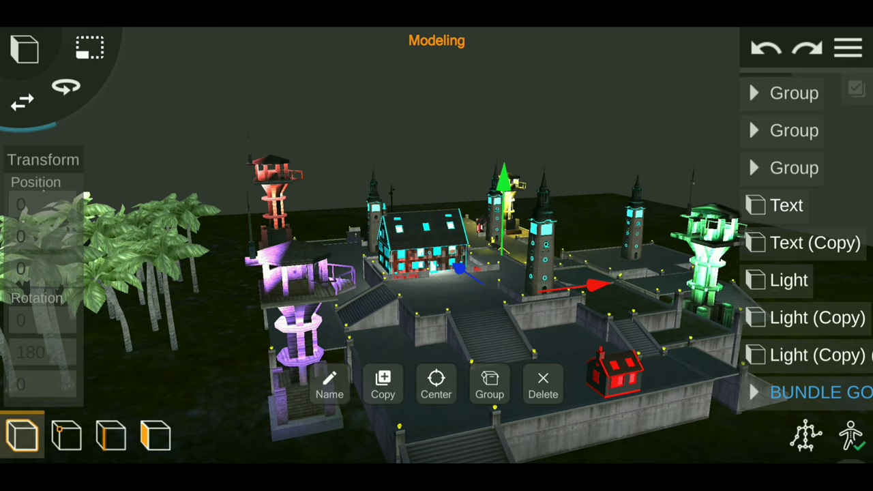
{"action": "left_click_drag", "start_coordinate": [826, 275], "coordinate": [826, 386]}
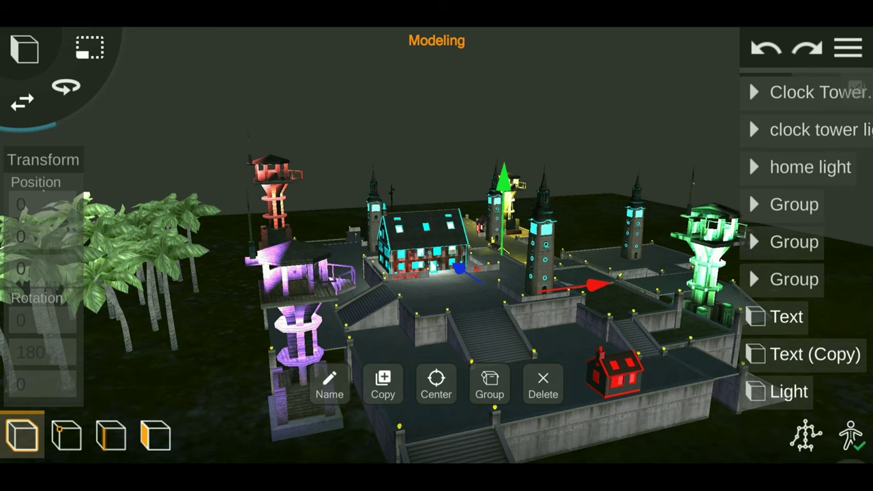
{"action": "left_click_drag", "start_coordinate": [810, 315], "coordinate": [810, 205]}
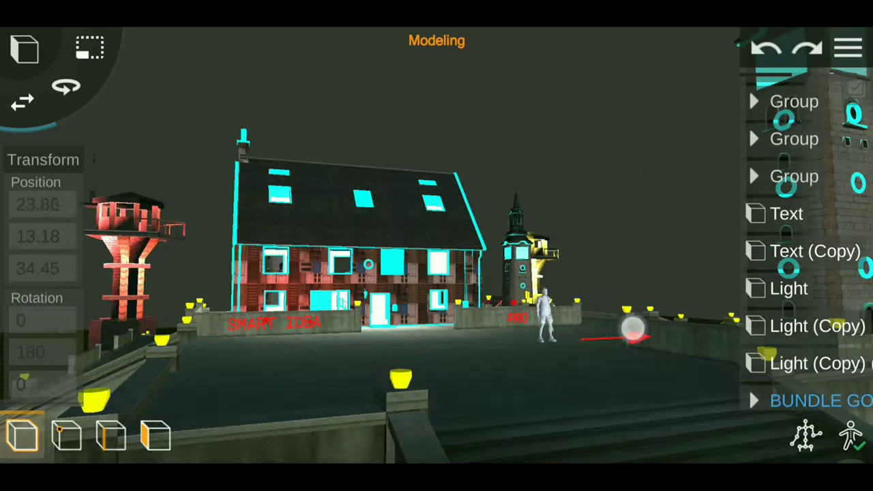
{"action": "left_click_drag", "start_coordinate": [632, 332], "coordinate": [517, 324]}
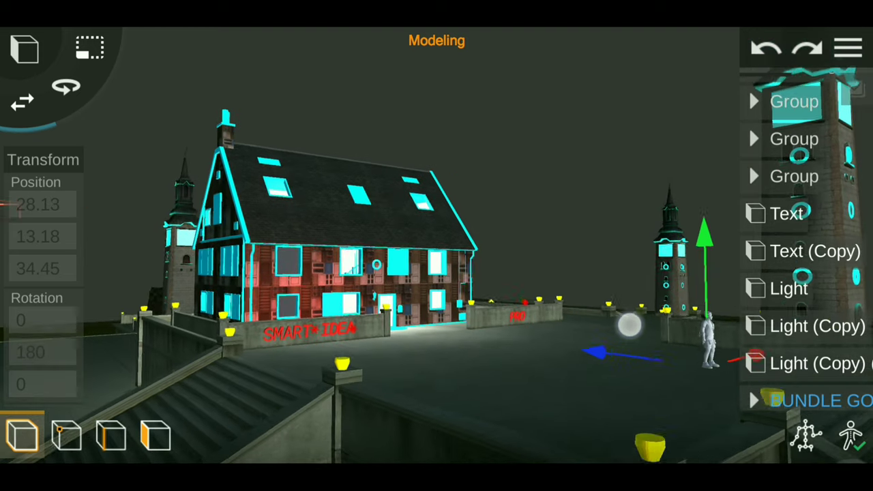
Move the character in front of the SMART IDEA wall and set its scale to 3.
{"action": "left_click_drag", "start_coordinate": [627, 326], "coordinate": [525, 315]}
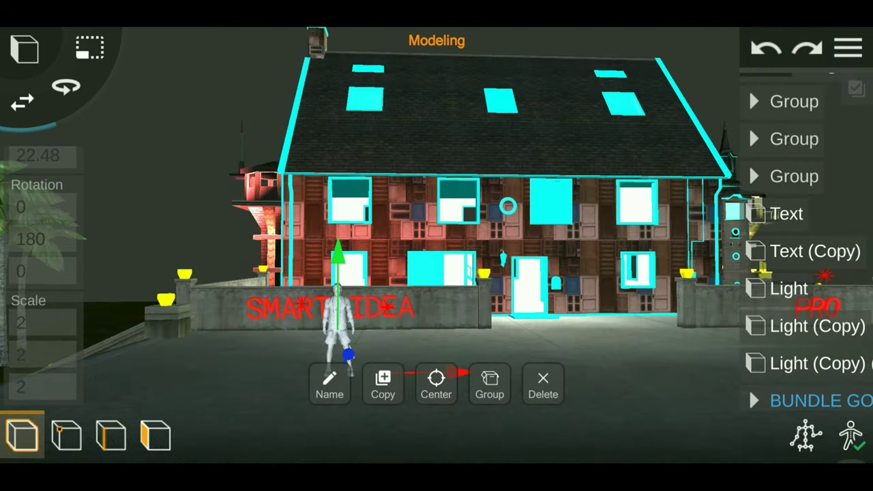
{"action": "left_click", "coordinate": [42, 323]}
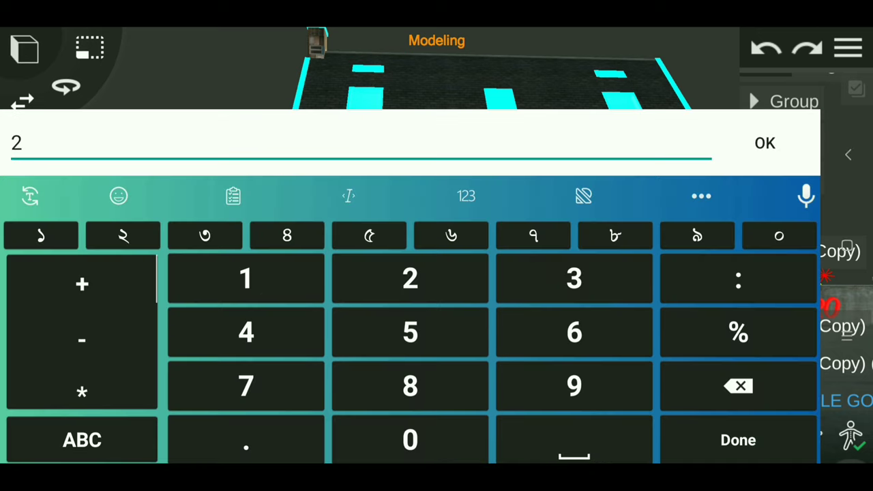
{"action": "left_click", "coordinate": [735, 383]}
{"action": "type", "text": "3"}
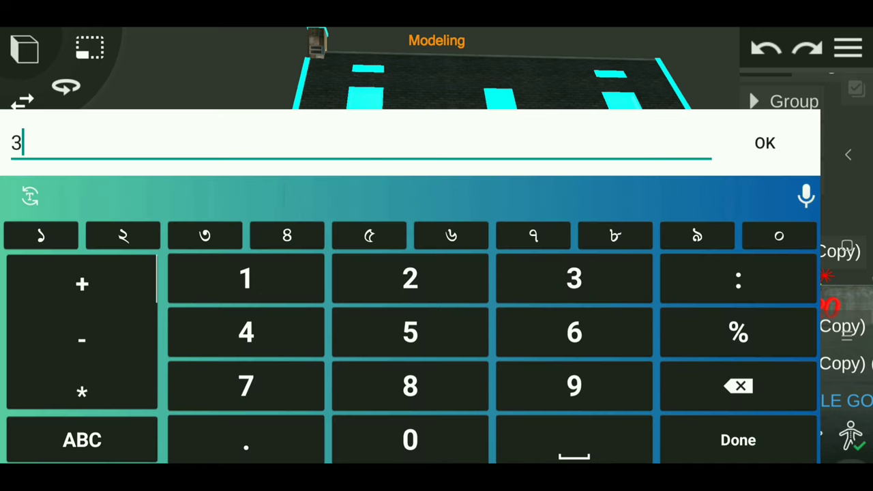
{"action": "left_click", "coordinate": [765, 143]}
Switch to all-axis moving, deselect the character and view its green outfit.
{"action": "left_click", "coordinate": [262, 285]}
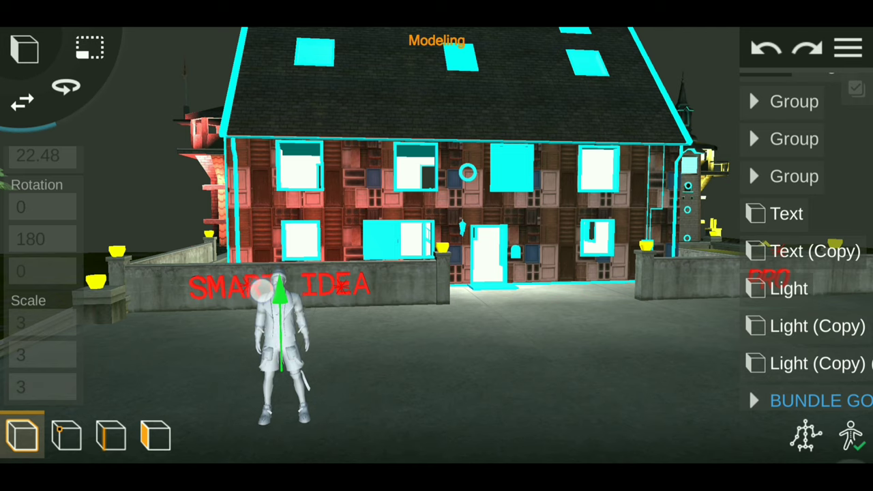
{"action": "left_click", "coordinate": [600, 353]}
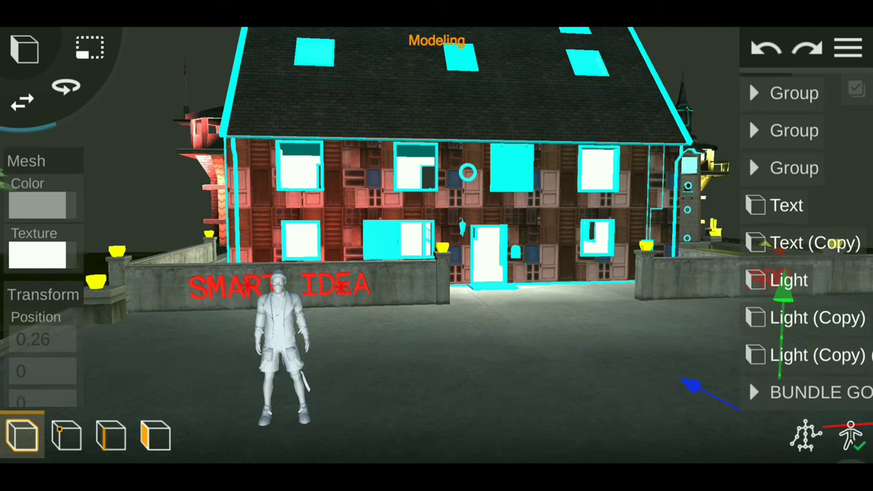
{"action": "scroll", "coordinate": [402, 310], "scroll_direction": "up", "scroll_amount": 5}
{"action": "scroll", "coordinate": [403, 310], "scroll_direction": "down", "scroll_amount": 5}
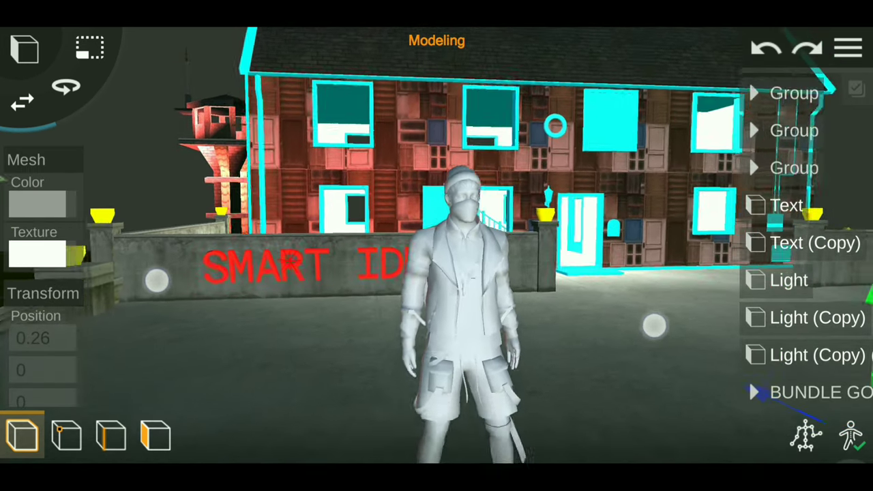
{"action": "mouse_move", "coordinate": [639, 318]}
{"action": "left_mouse_down"}
{"action": "mouse_move", "coordinate": [623, 316]}
{"action": "mouse_move", "coordinate": [679, 309]}
{"action": "left_mouse_up"}
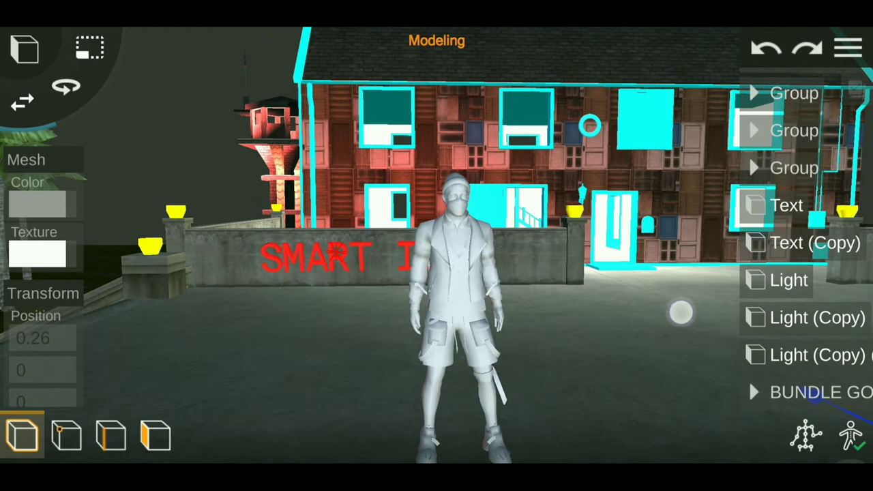
{"action": "scroll", "coordinate": [416, 300], "scroll_direction": "down", "scroll_amount": 2}
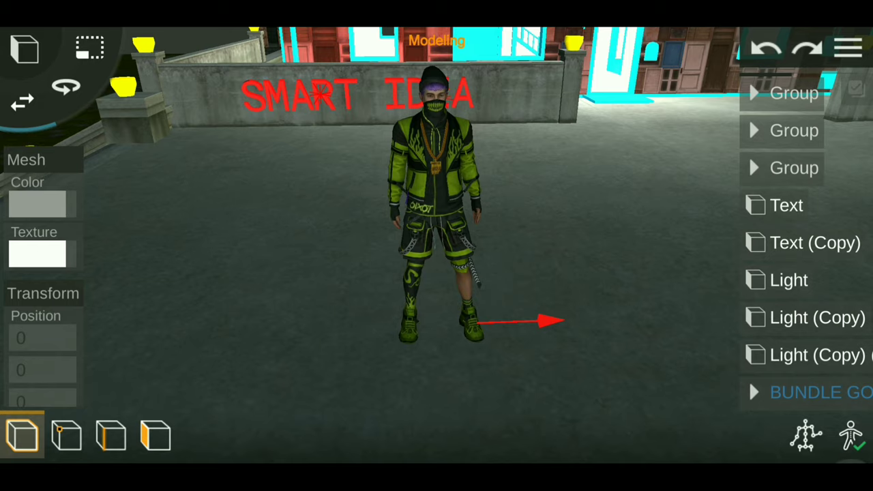
Move the character to 22.94, 11.72, 17.43 beside the cyan house doorway.
{"action": "mouse_move", "coordinate": [644, 303]}
{"action": "left_mouse_down"}
{"action": "mouse_move", "coordinate": [653, 279]}
{"action": "mouse_move", "coordinate": [649, 214]}
{"action": "left_mouse_up"}
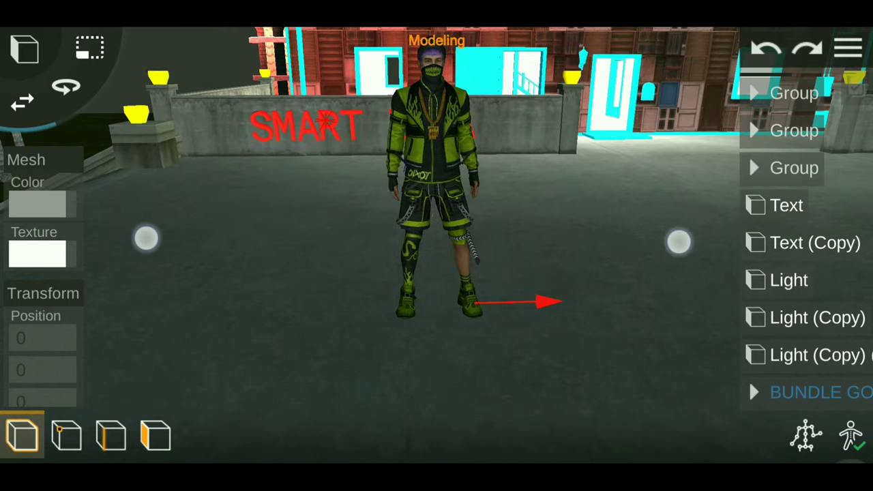
{"action": "scroll", "coordinate": [409, 252], "scroll_direction": "down", "scroll_amount": 2}
{"action": "scroll", "coordinate": [409, 262], "scroll_direction": "down", "scroll_amount": 1}
{"action": "left_click_drag", "start_coordinate": [639, 321], "coordinate": [623, 298]}
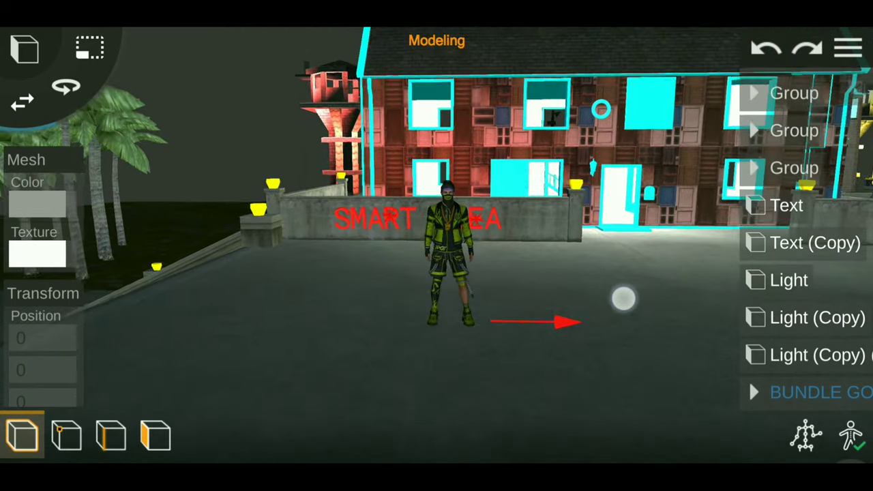
{"action": "left_click", "coordinate": [638, 323]}
{"action": "left_click_drag", "start_coordinate": [666, 321], "coordinate": [637, 323]}
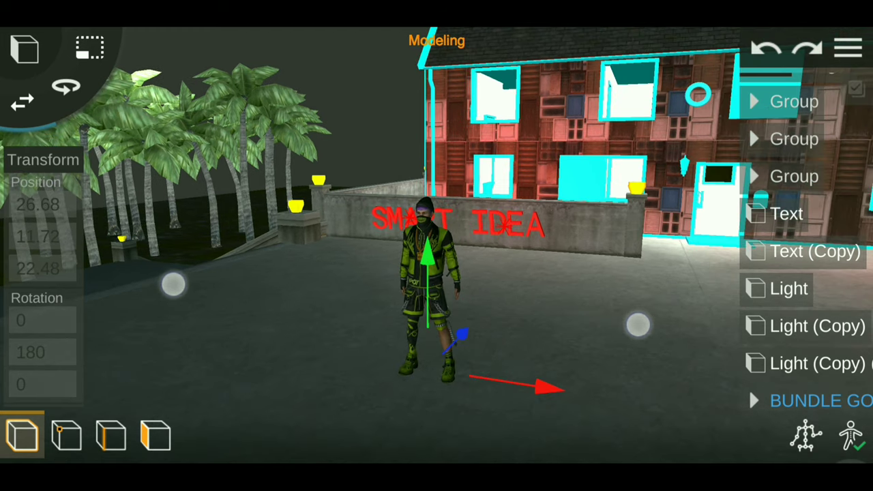
{"action": "left_click_drag", "start_coordinate": [436, 307], "coordinate": [570, 272]}
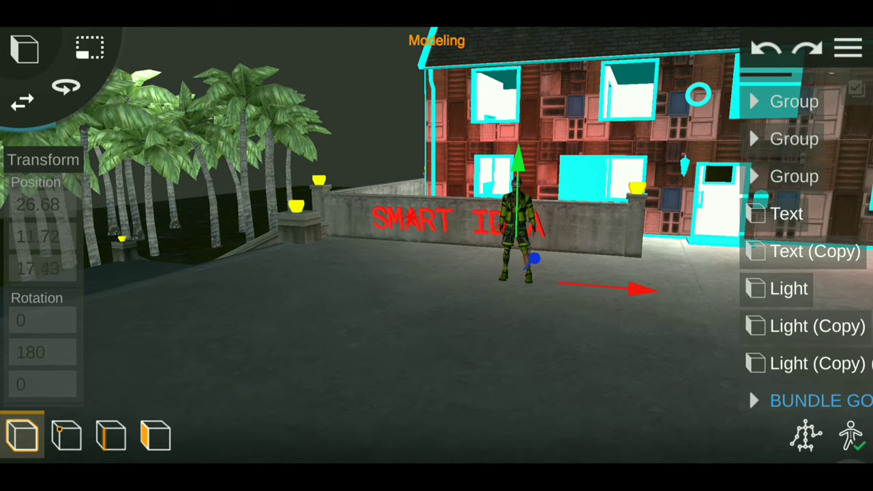
{"action": "left_click_drag", "start_coordinate": [637, 289], "coordinate": [830, 291]}
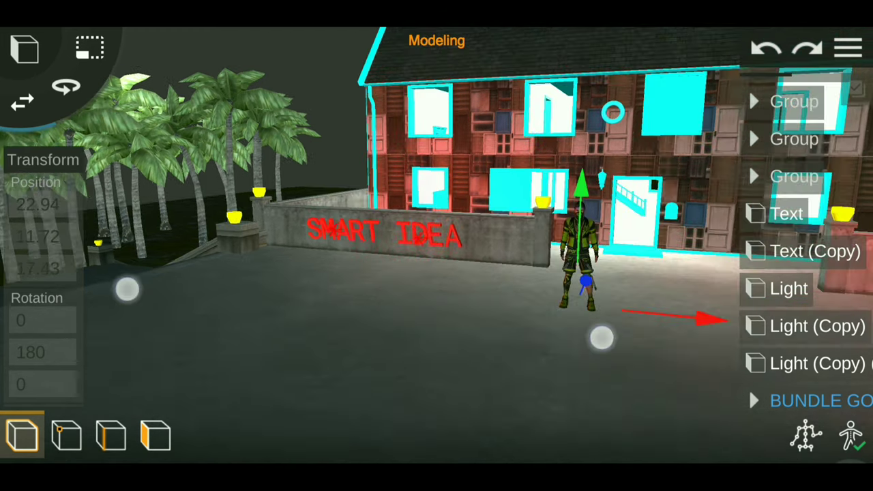
{"action": "left_click_drag", "start_coordinate": [654, 339], "coordinate": [574, 331]}
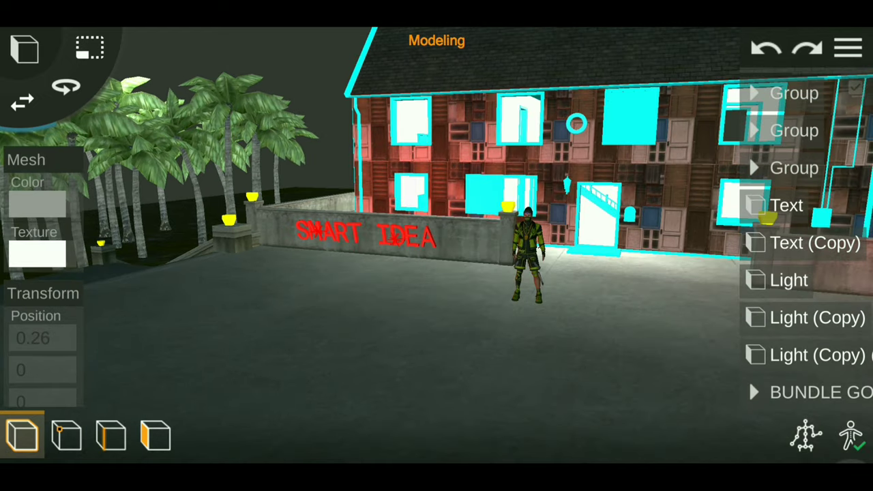
{"action": "left_click", "coordinate": [818, 392]}
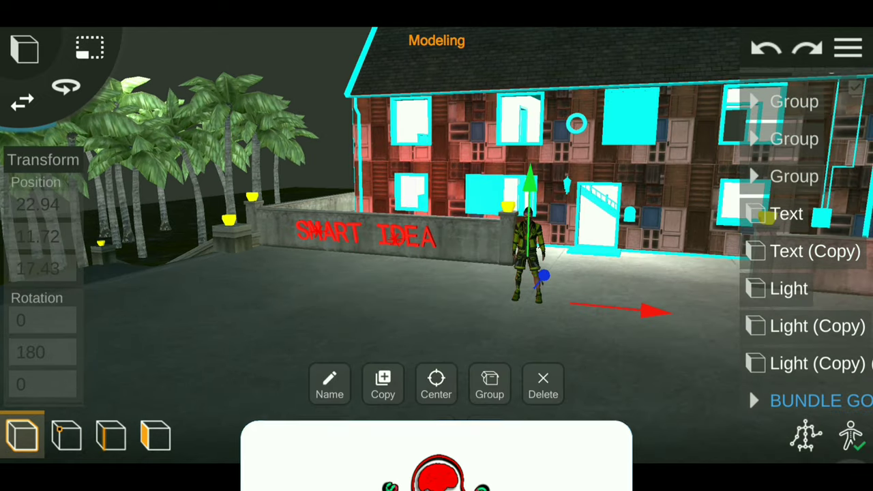
{"action": "left_click_drag", "start_coordinate": [709, 313], "coordinate": [681, 421]}
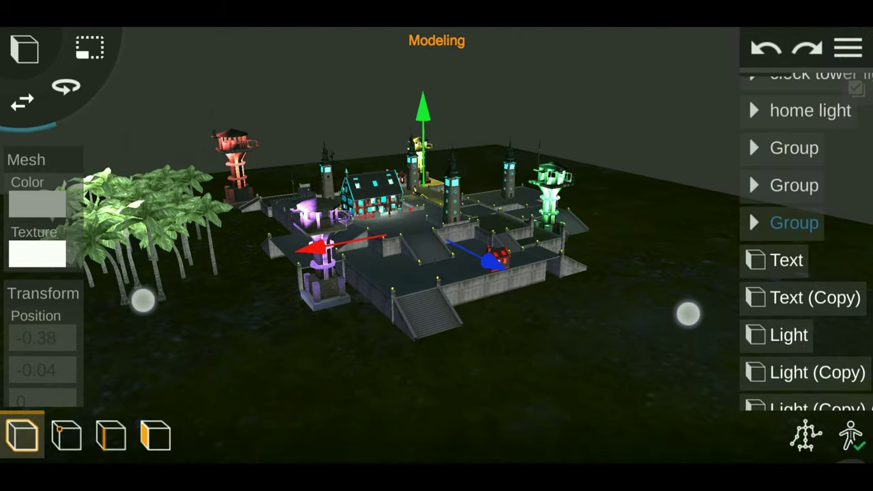
{"action": "mouse_move", "coordinate": [685, 312]}
{"action": "left_mouse_down"}
{"action": "mouse_move", "coordinate": [589, 318]}
{"action": "mouse_move", "coordinate": [639, 302]}
{"action": "left_mouse_up"}
{"action": "scroll", "coordinate": [416, 303], "scroll_direction": "up", "scroll_amount": 5}
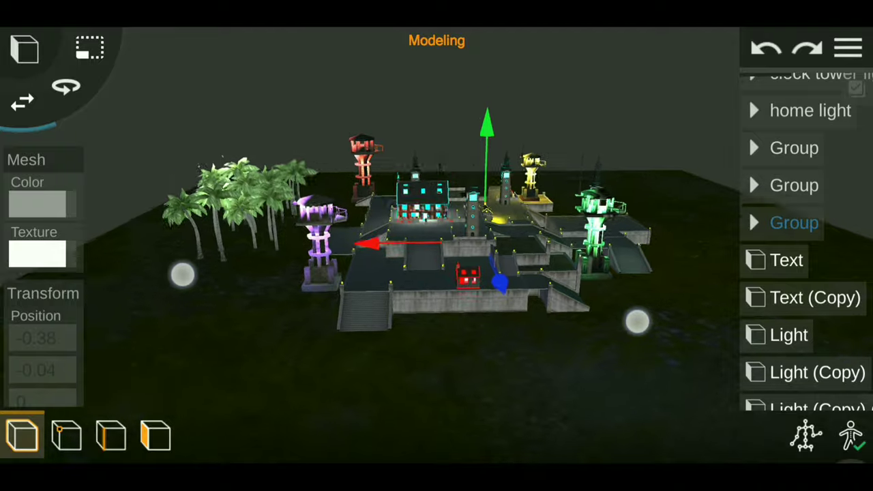